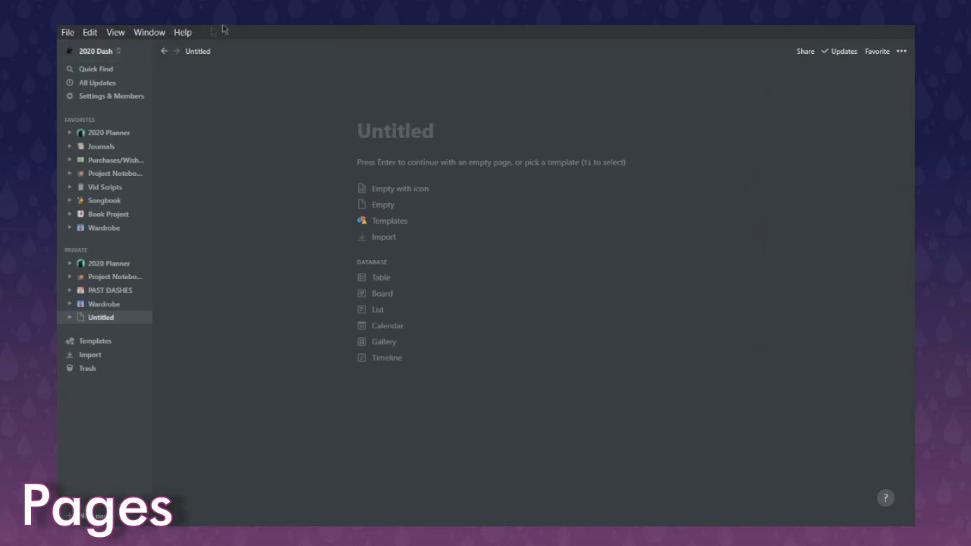
Step: Add a heading reading "test" and a text line reading "sdkjsgk" to the untitled page
left_click(571, 276)
type("/")
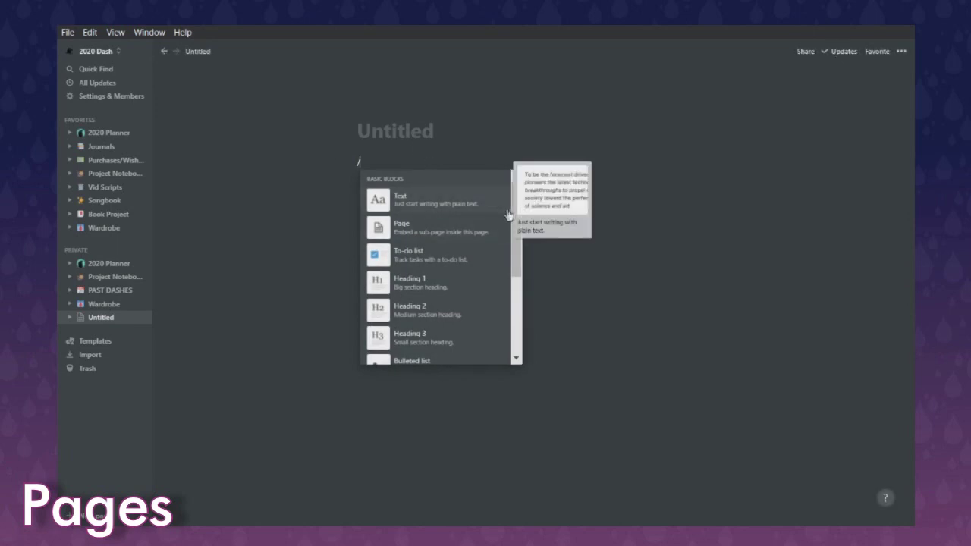
mouse_move(516, 214)
left_mouse_down()
mouse_move(516, 255)
mouse_move(516, 214)
left_mouse_up()
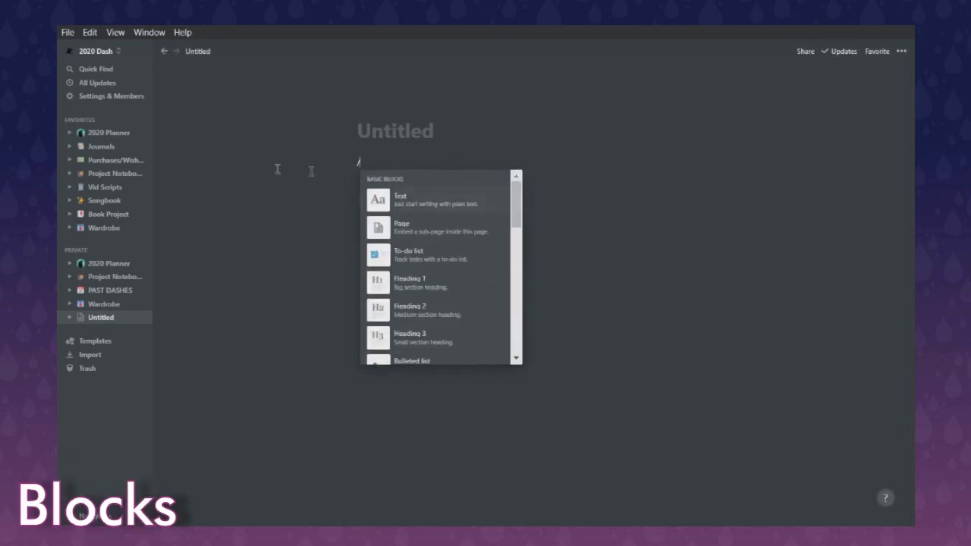
left_click(371, 153)
left_click(357, 161)
left_click(404, 171)
key("BackSpace")
Step: Insert a toggle list below the text line and a callout reading "all dogs are very good" above the toggle
type("/")
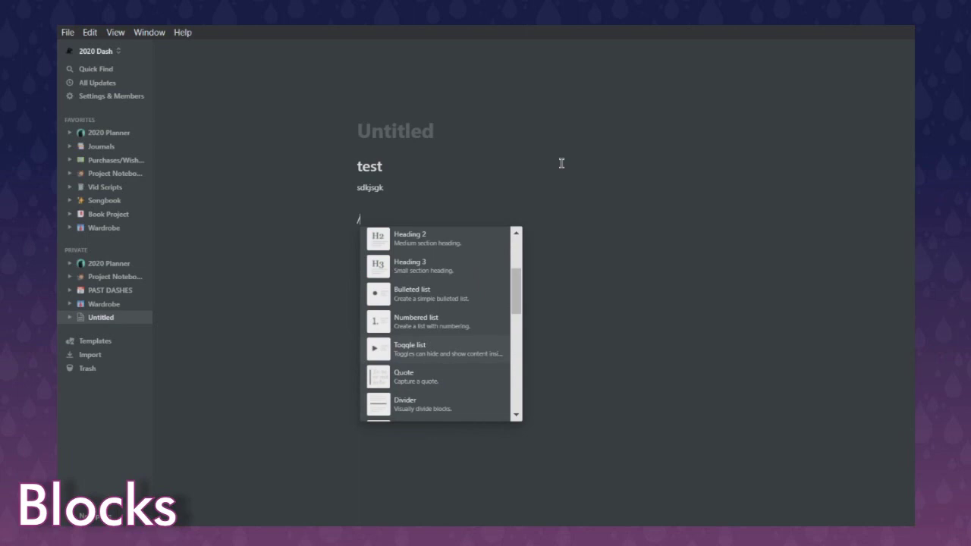
key("Return")
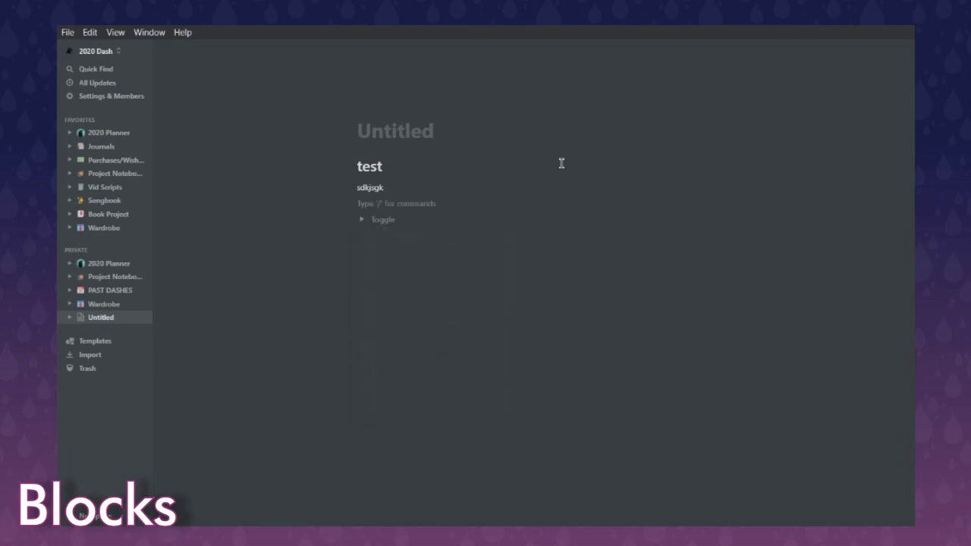
type("/bul")
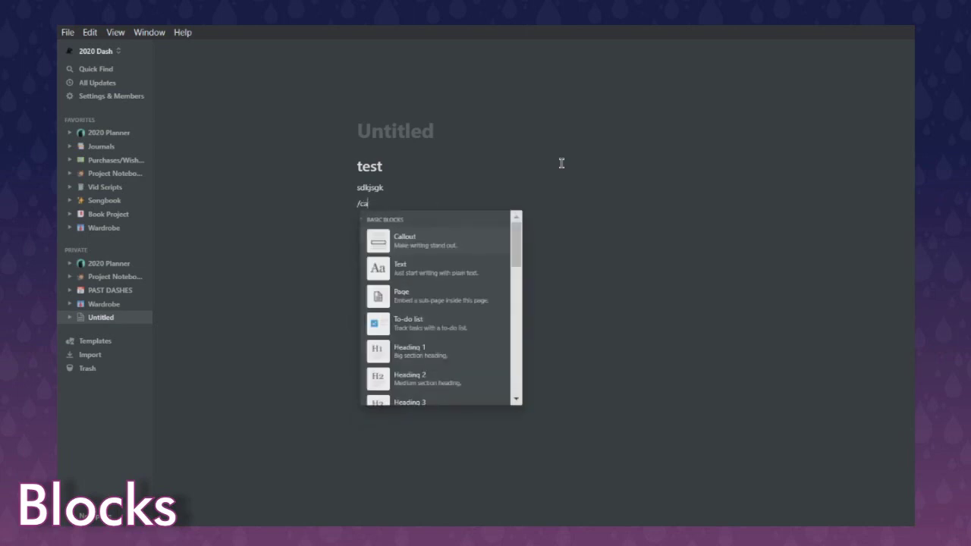
key("Return")
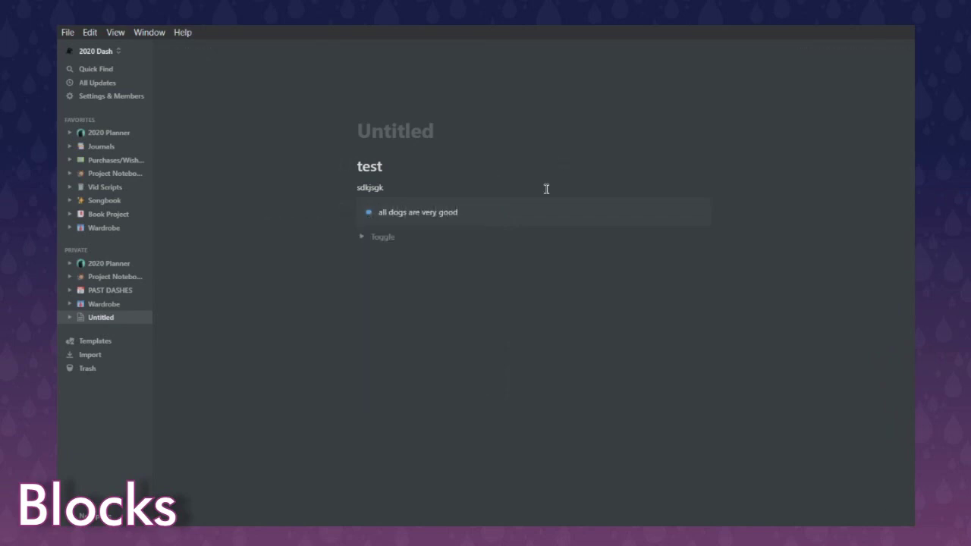
Step: Move the callout inside the toggle, title the toggle "click for a surprise", and try collapsing and expanding it
left_click_drag(350, 212, 375, 234)
left_click(361, 202)
type("die")
left_click(362, 203)
left_click(362, 204)
left_click(362, 203)
left_click(362, 203)
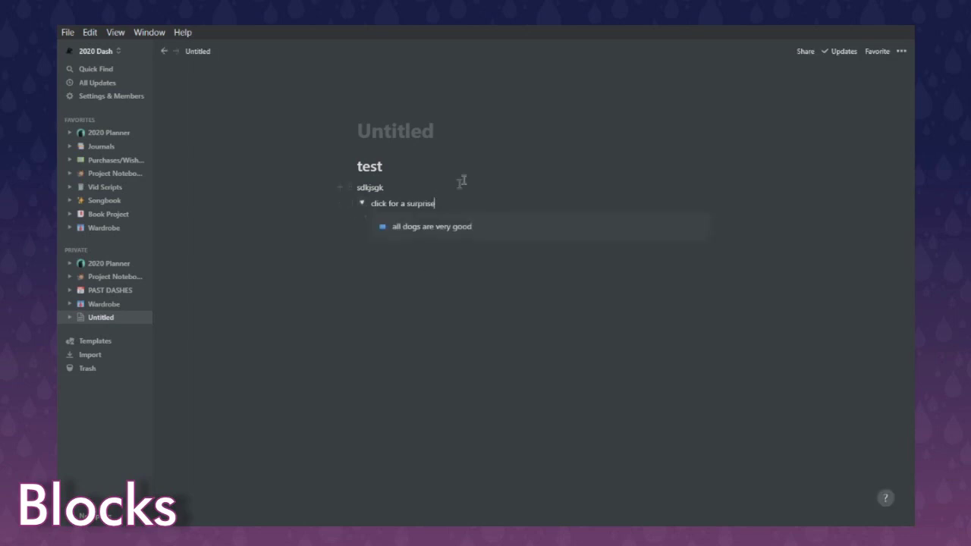
Step: Move the "sdkjsgk" line and the "test" heading into the toggle above the callout, and collapse and re-expand it
left_click_drag(352, 184, 393, 220)
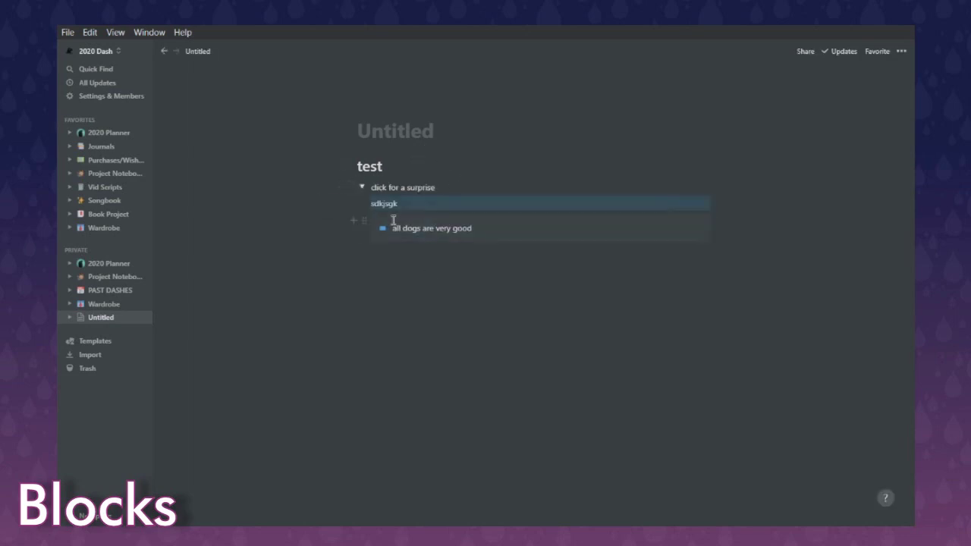
left_click_drag(355, 161, 402, 194)
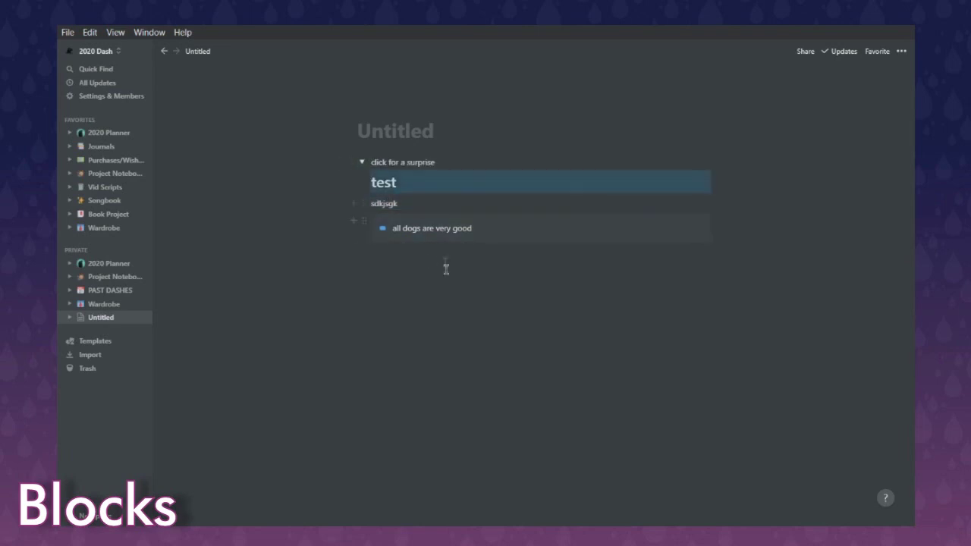
left_click(361, 162)
left_click(362, 162)
Step: Insert an inline table database inside the toggle, between the "sdkjsgk" line and the callout
left_click(453, 227)
left_click(418, 197)
key("Return")
type("/")
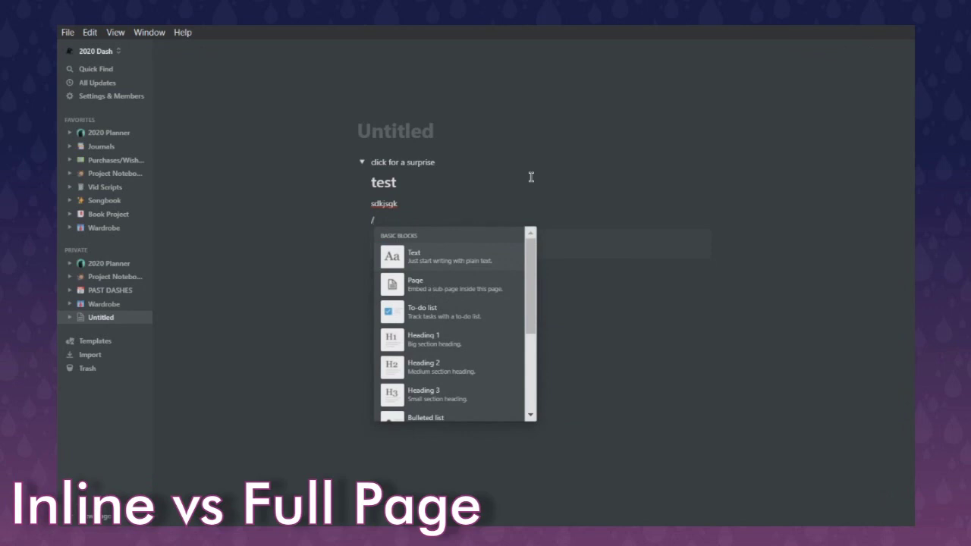
type("database")
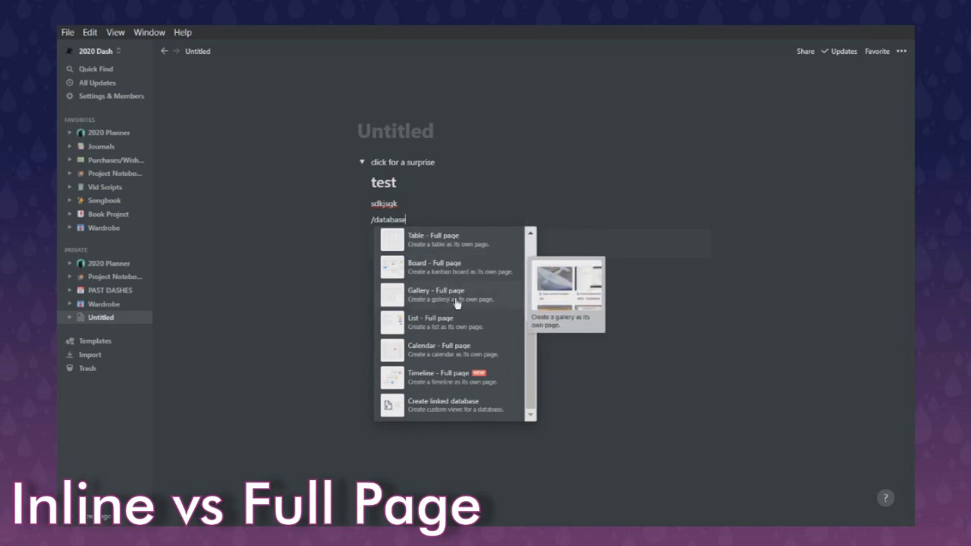
scroll(457, 311, "up", 4)
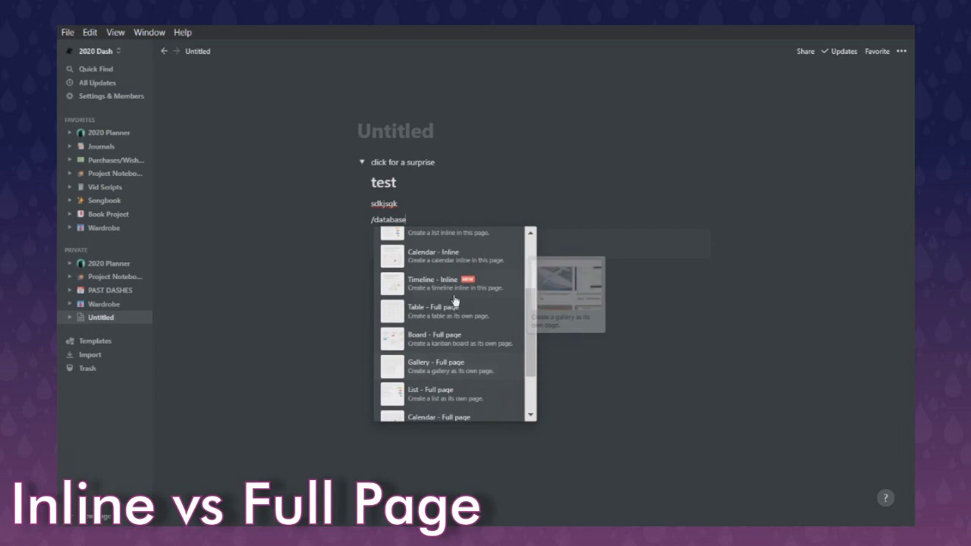
mouse_move(460, 324)
mouse_move(449, 304)
mouse_move(446, 287)
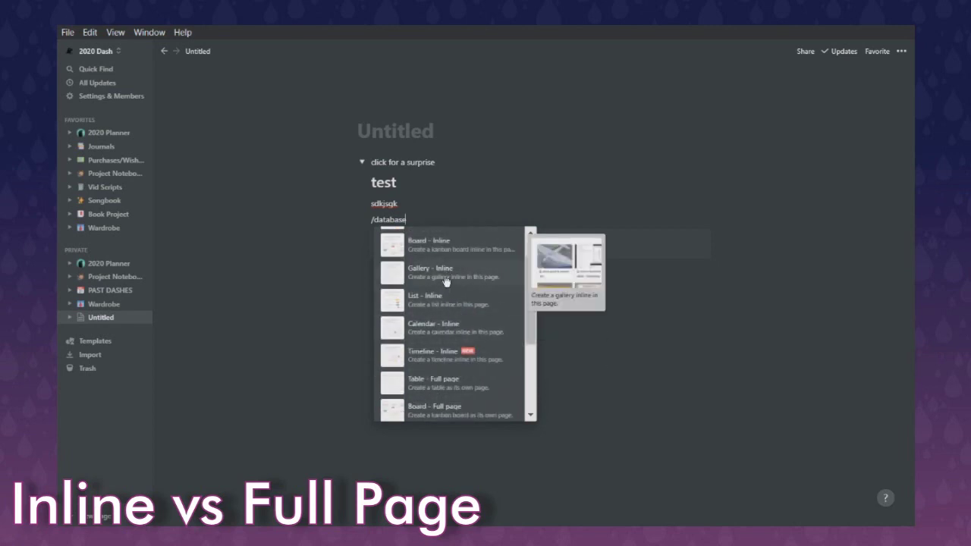
scroll(446, 281, "up", 1)
left_click(462, 258)
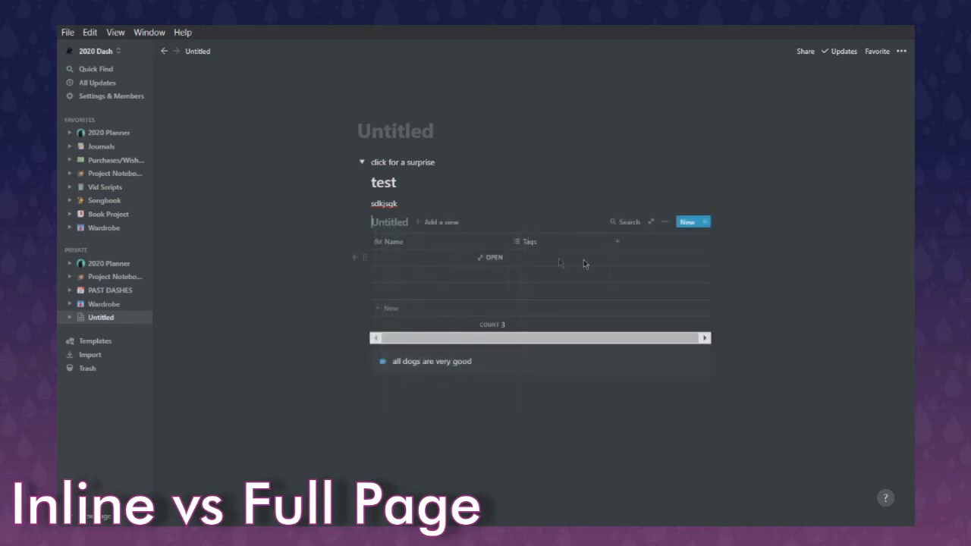
Step: View the inline table as its own full page and return to the parent page
left_click(664, 223)
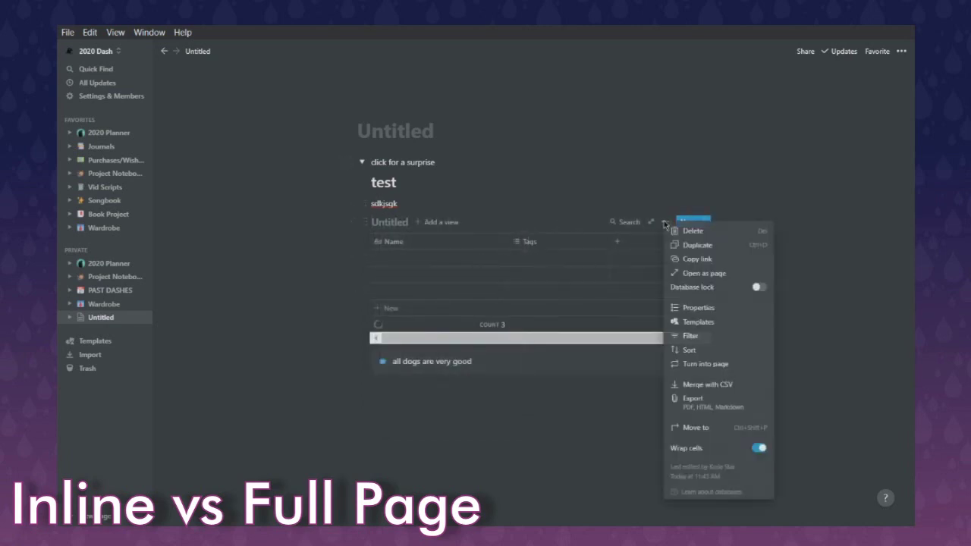
left_click(709, 273)
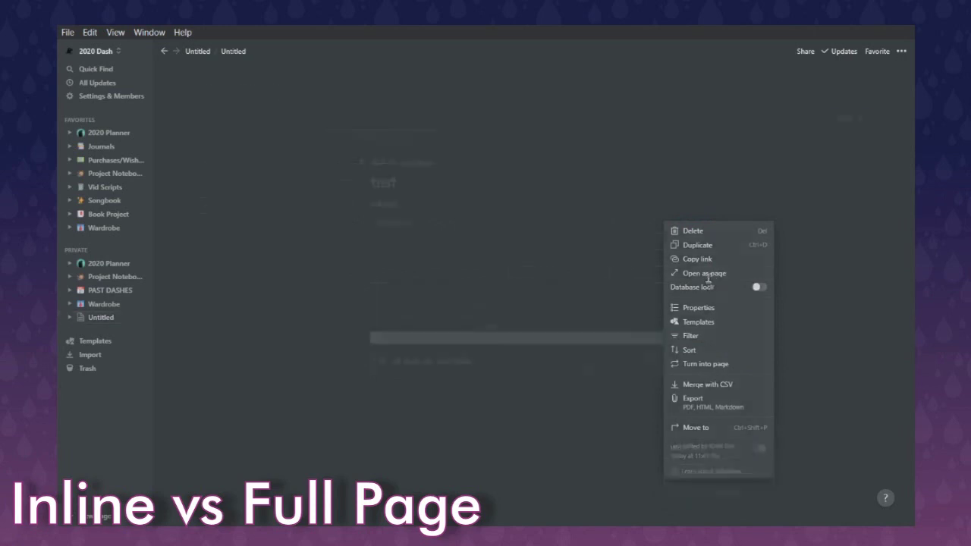
left_click(164, 51)
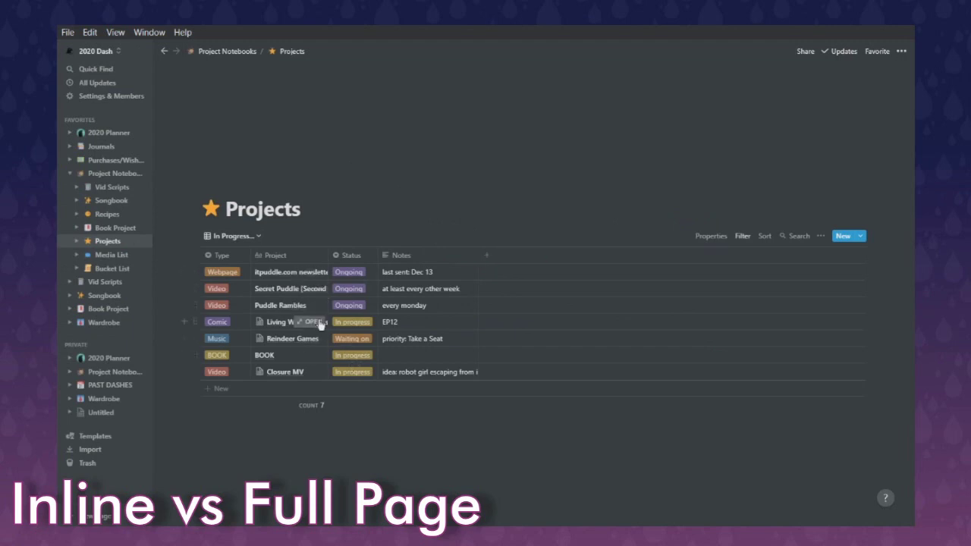
Step: Open the "Living With a Monster" entry in the Projects database and look through its embedded LWAM SCRIPTS table
left_click(318, 322)
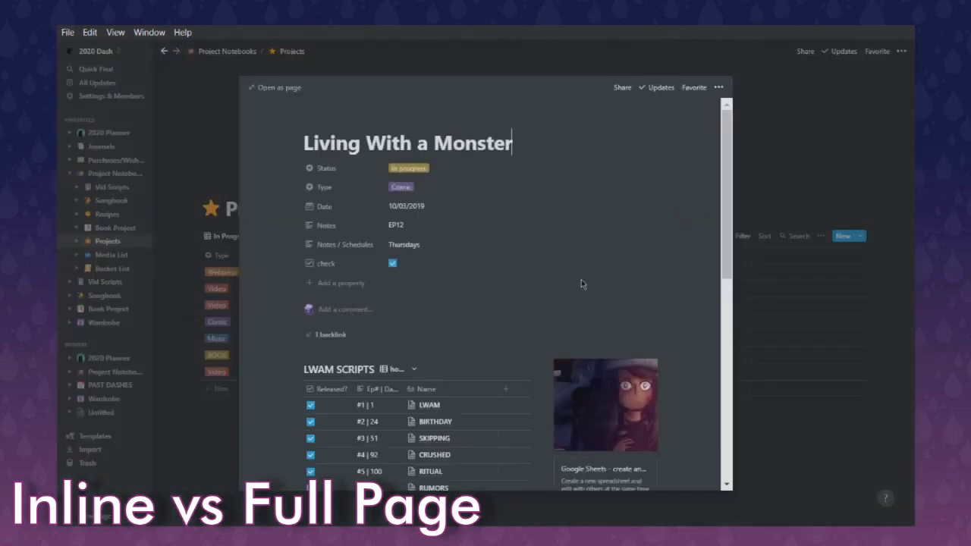
scroll(581, 283, "down", 3)
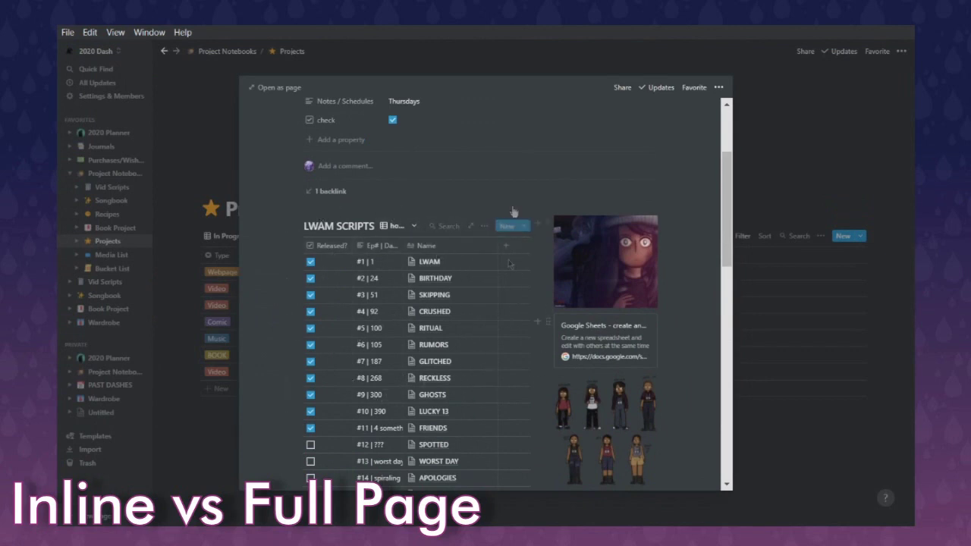
scroll(696, 268, "up", 2)
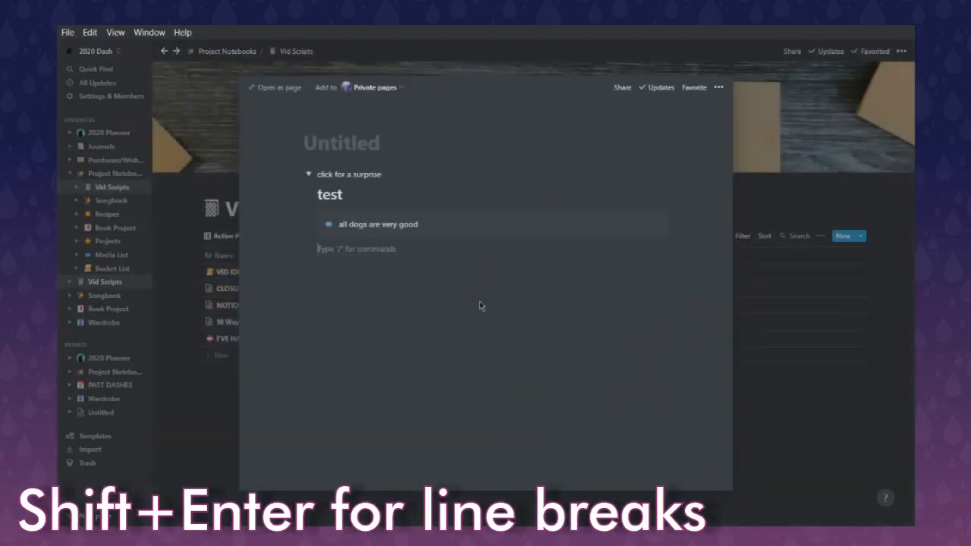
Step: Insert a quote block reading "offset stuff" below the callout inside the toggle
type("/")
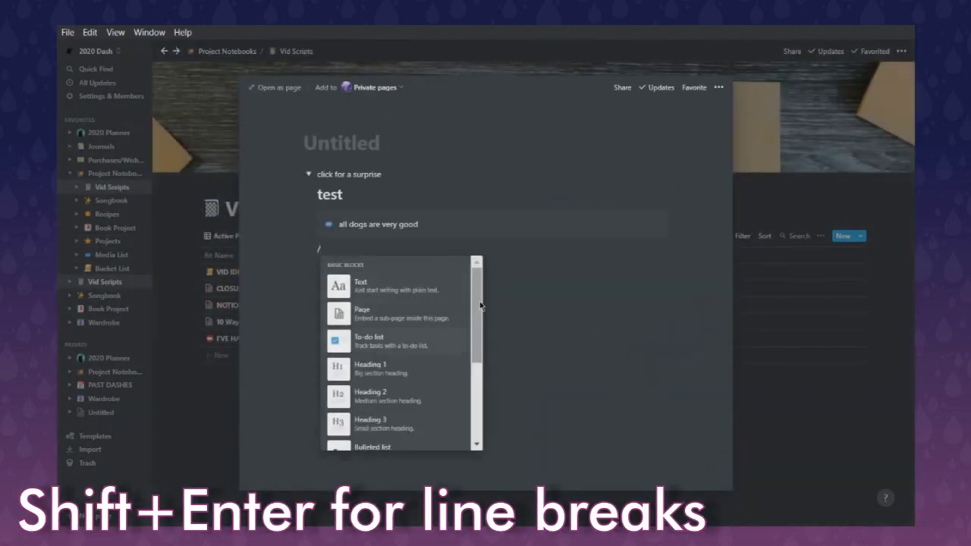
key("Down")
key("Down")
key("Down")
key("Down")
key("Down")
key("Down")
key("Down")
key("Down")
key("Down")
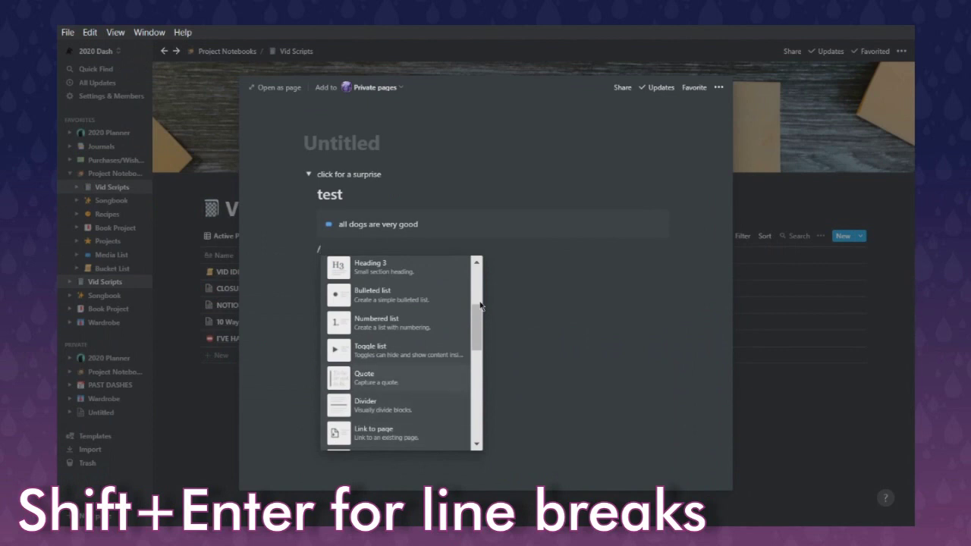
key("Return")
type("offset stuff")
key("Return")
type("/")
key("Escape")
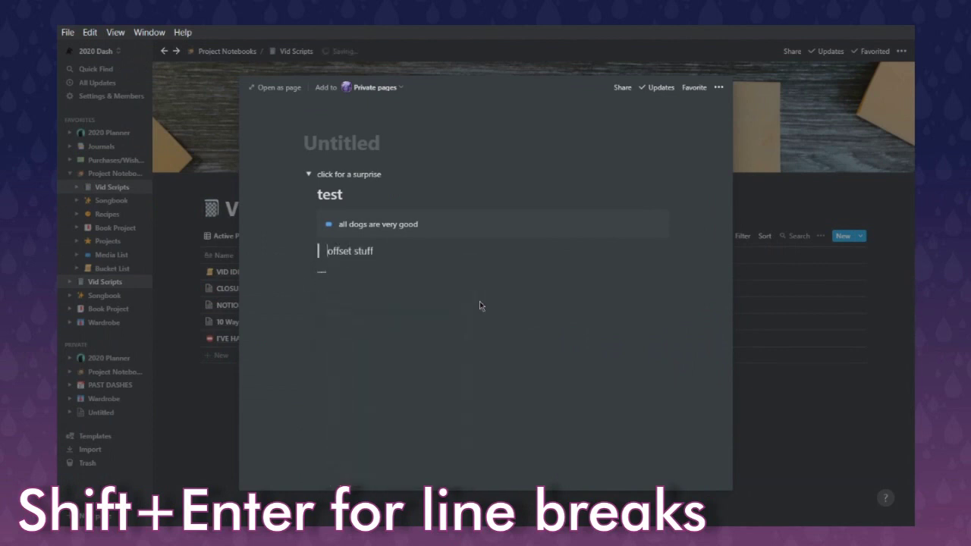
Step: Add the line "and also birds" within the same callout block using line breaks
key("Return")
key("BackSpace")
key("shift+Return")
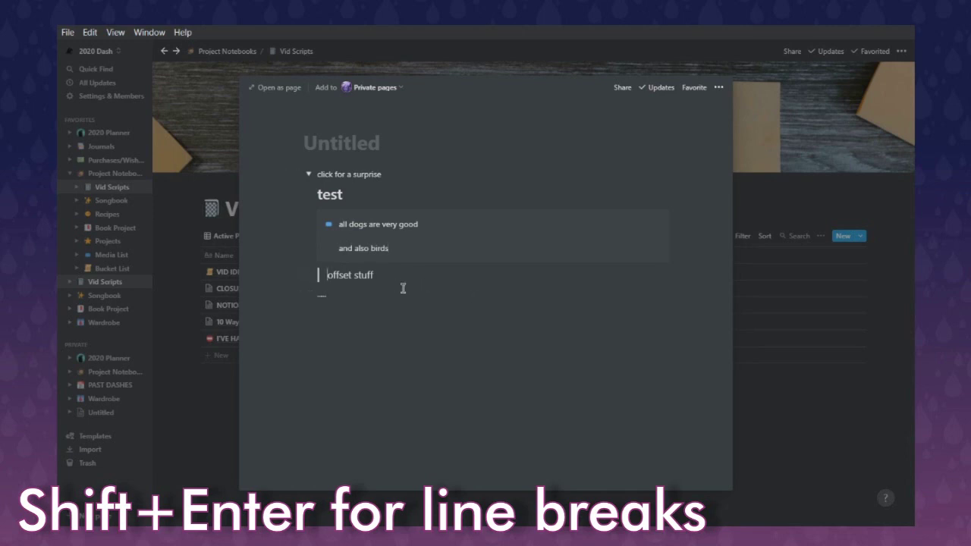
Step: Write three separate text lines below the collapsed toggle: "do a thing", "learn a do" and "sing a song"
key("Return")
key("Return")
key("BackSpace")
key("Return")
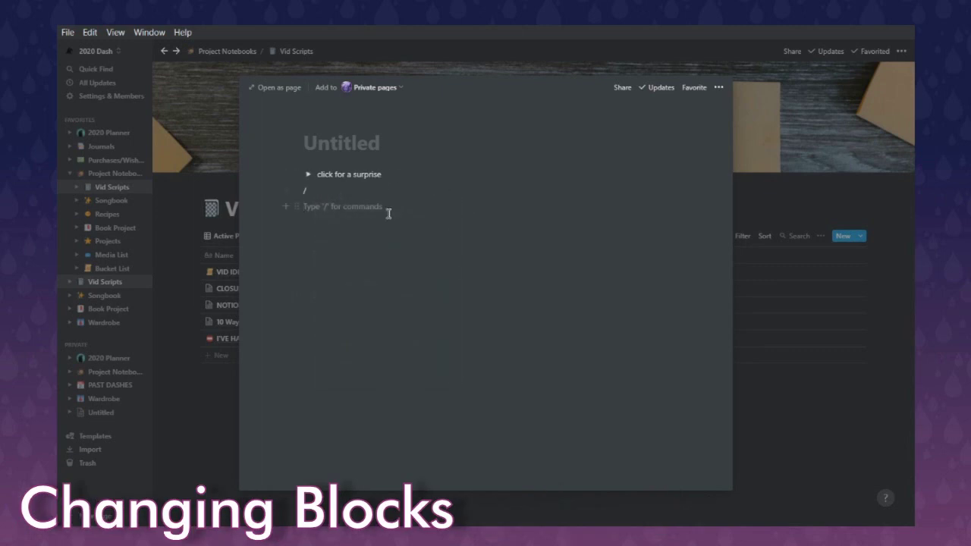
key("Return")
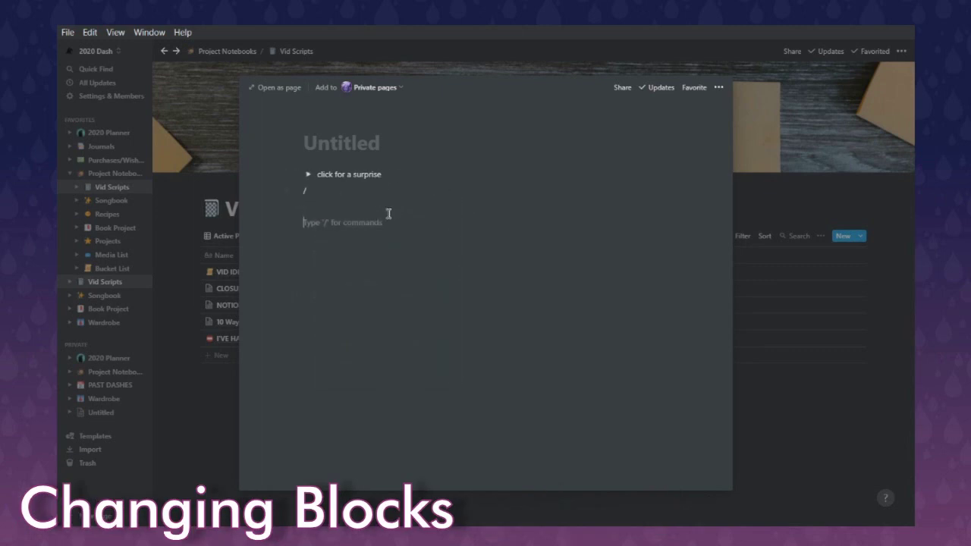
type("do a thing")
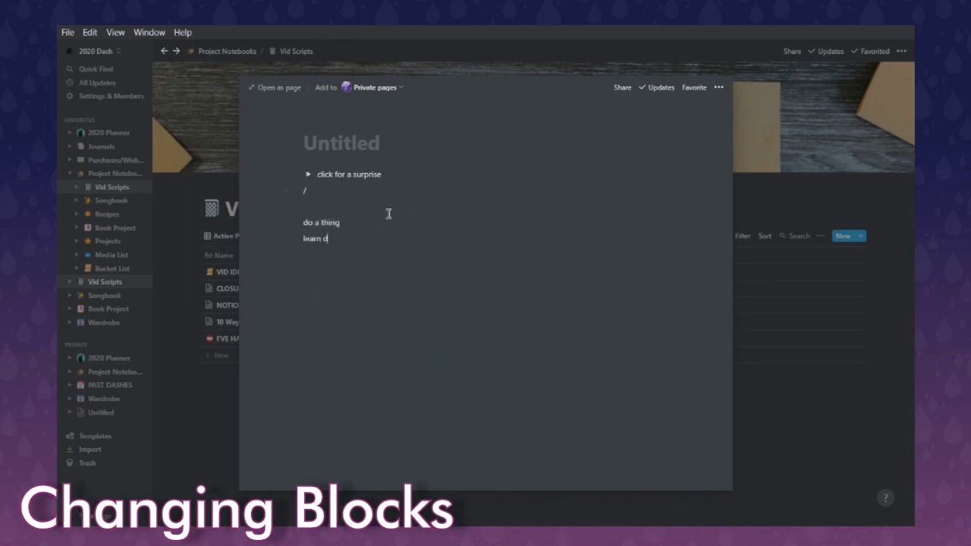
key("Left")
key("Left")
type("a")
key("End")
key("Return")
type("sing a song")
key("Return")
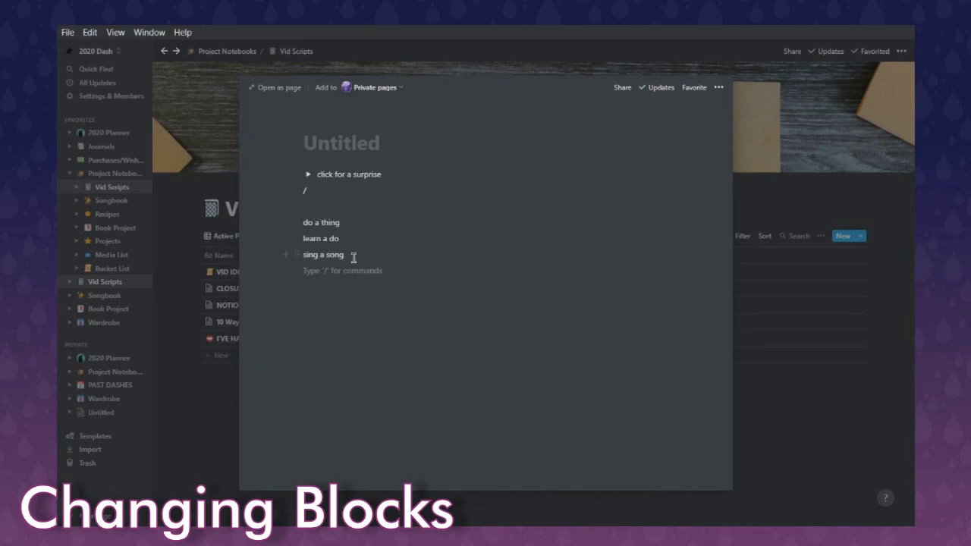
Step: Turn the three text lines from "do a thing" to "sing a song" into a to-do list
left_click_drag(354, 258, 300, 220)
right_click(332, 229)
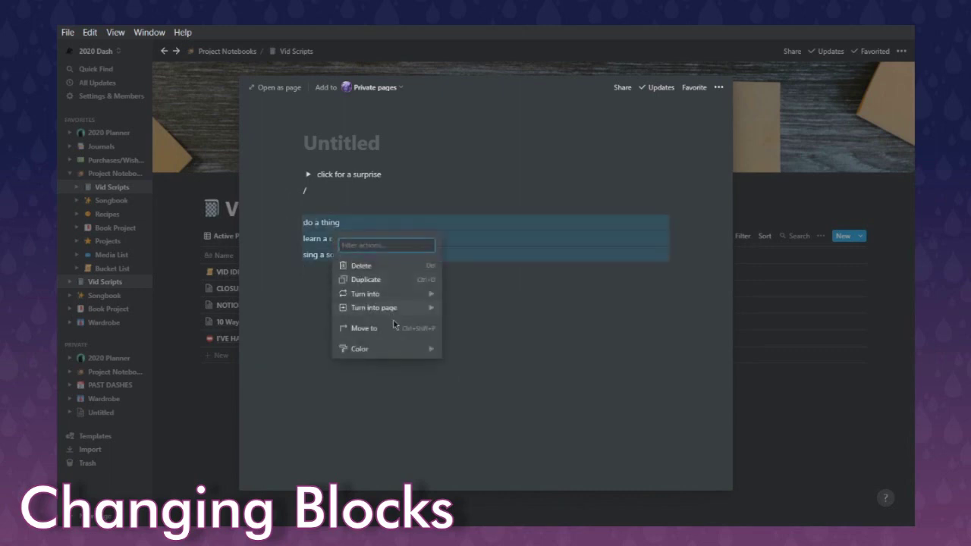
mouse_move(407, 301)
left_click(509, 281)
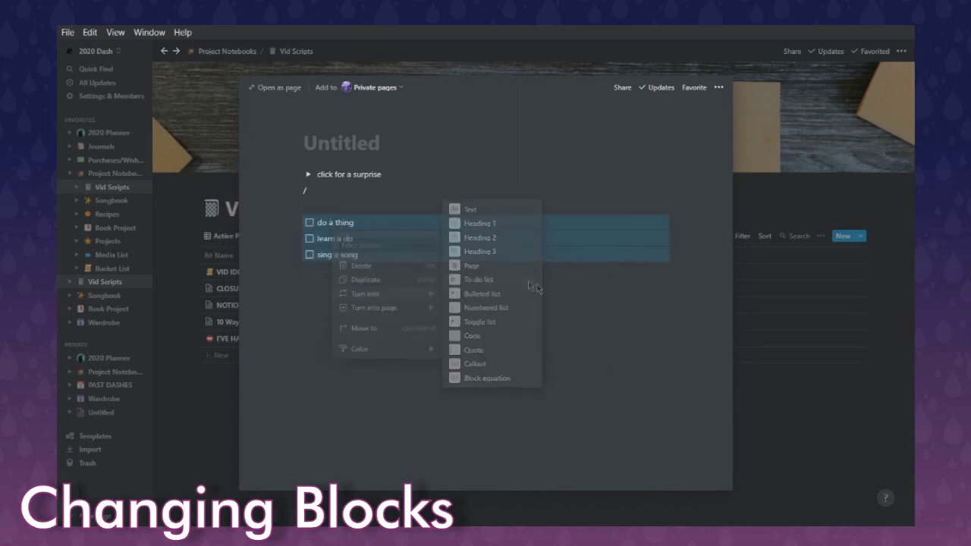
Step: Turn the three selected lines, "do a thing" through "sing a song", into a bulleted list
right_click(405, 241)
mouse_move(490, 306)
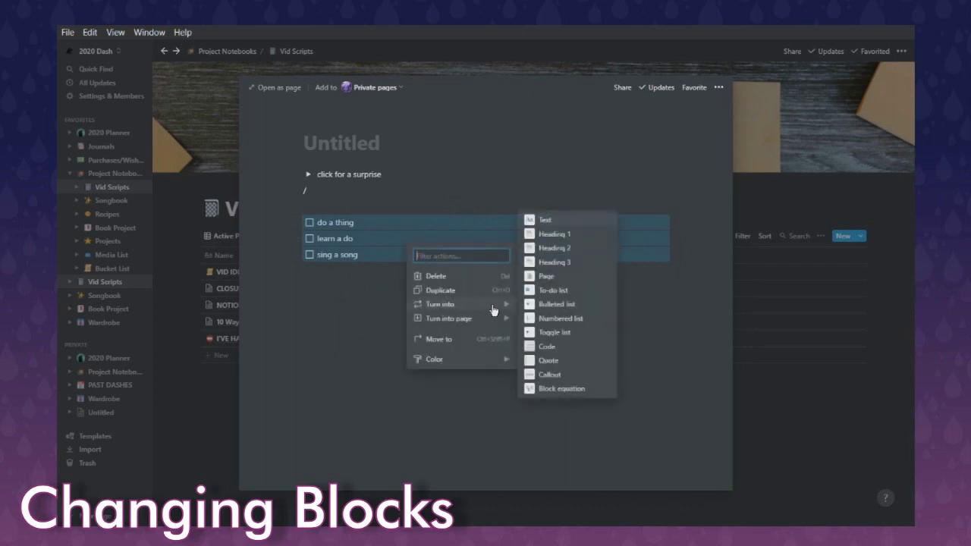
left_click(558, 306)
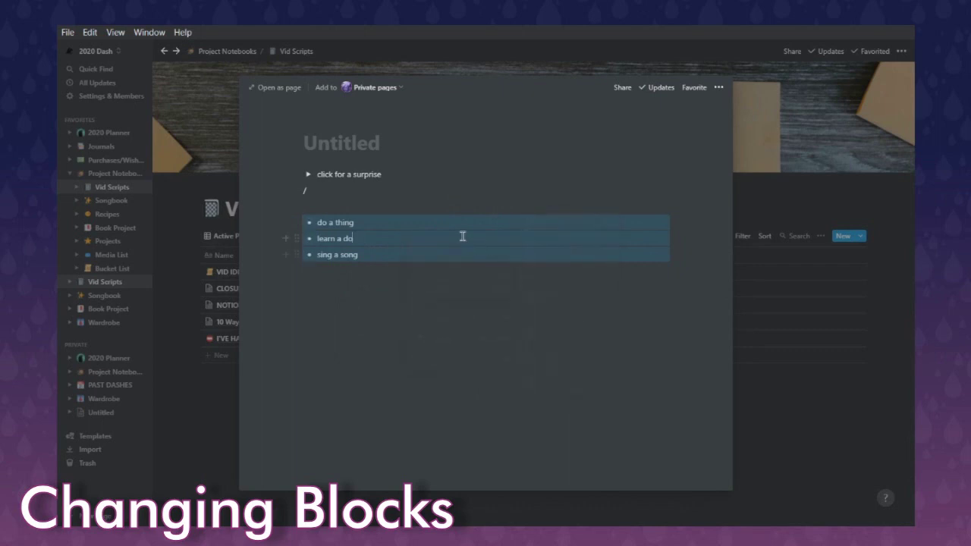
Step: Set the text color of the three selected bulleted items to pink
right_click(462, 237)
mouse_move(547, 313)
mouse_move(529, 355)
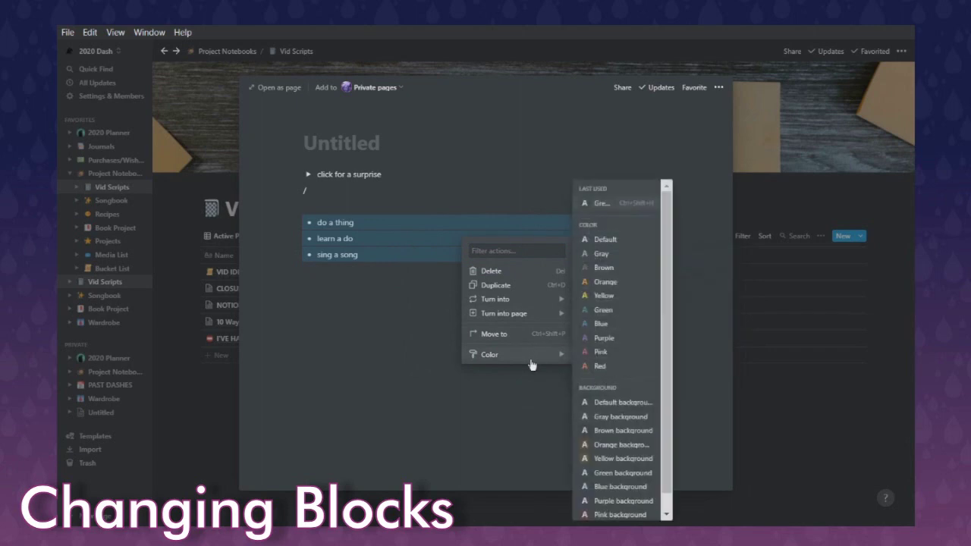
left_click(595, 352)
left_click_drag(377, 245, 225, 241)
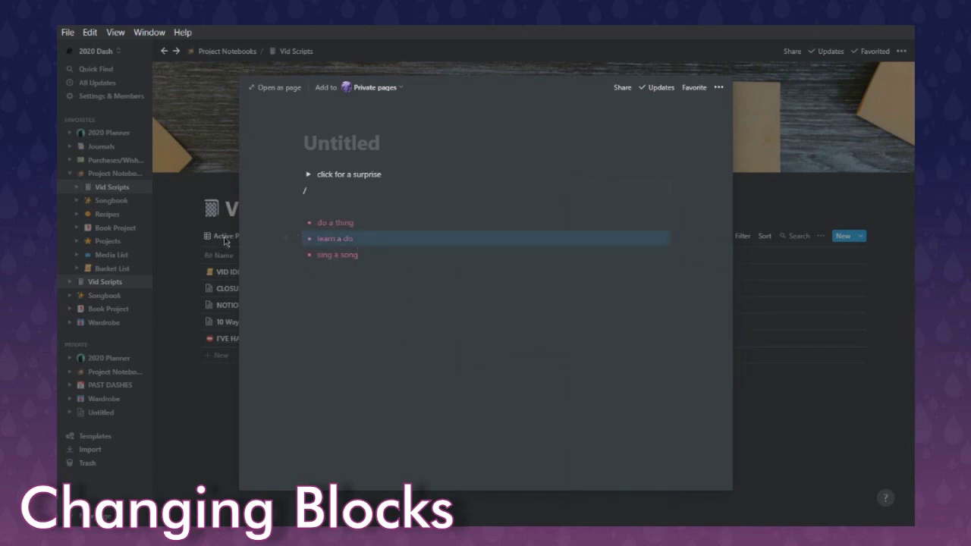
right_click(375, 238)
left_click(365, 233)
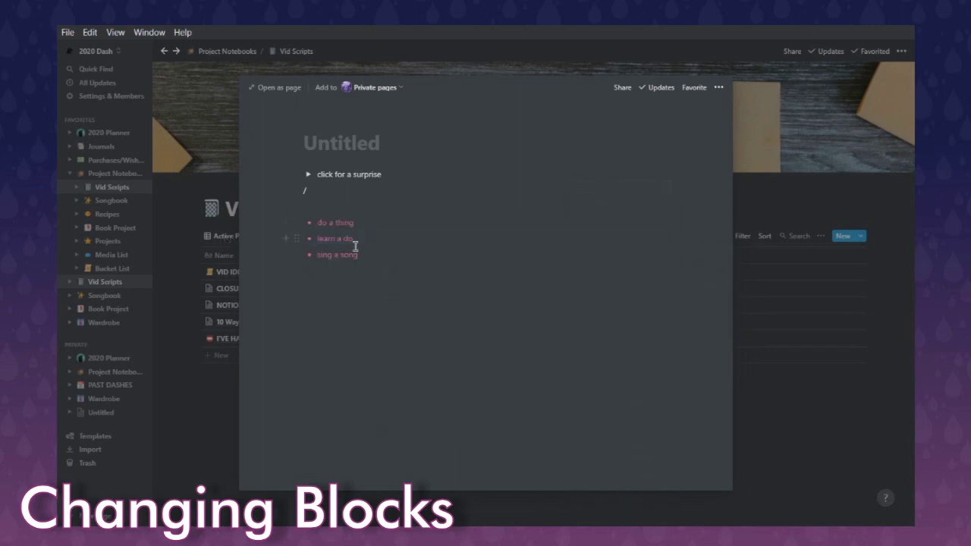
Step: Return the "learn a do" bullet to the default text color and add bullets "bahbahbah" and "beep beep" at the end of the list
left_click_drag(356, 241, 275, 243)
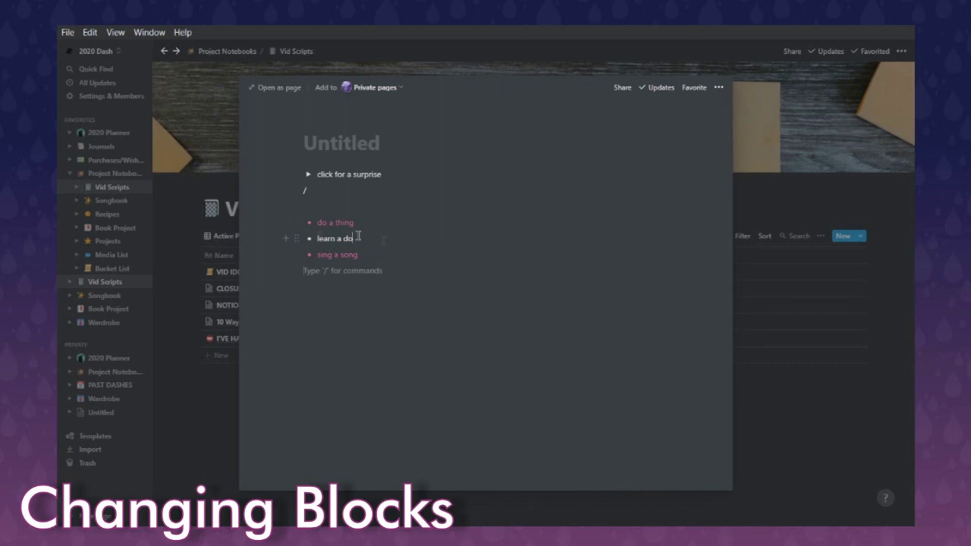
left_click(386, 262)
key("Return")
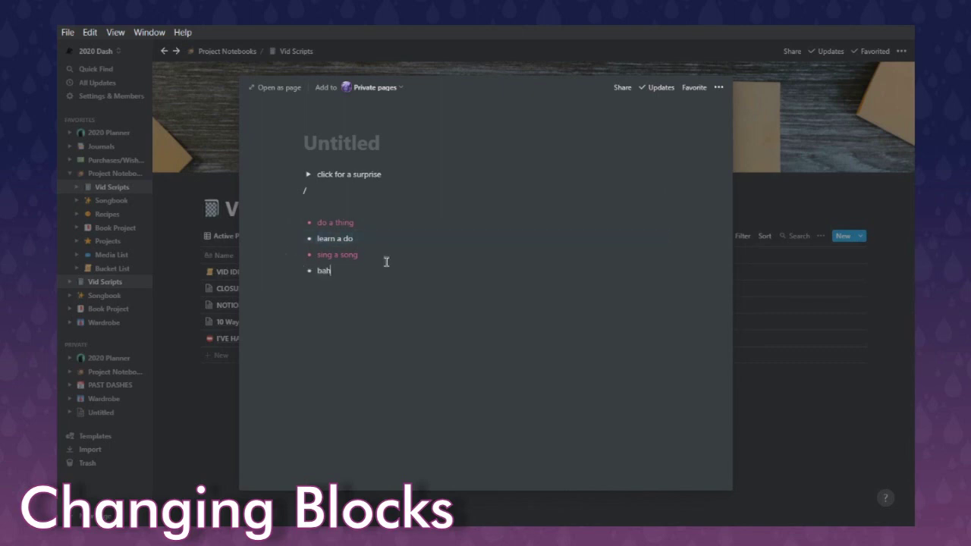
type("beep beep")
Step: Set the text color of the "beep beep" bullet to pink
key("shift+Home")
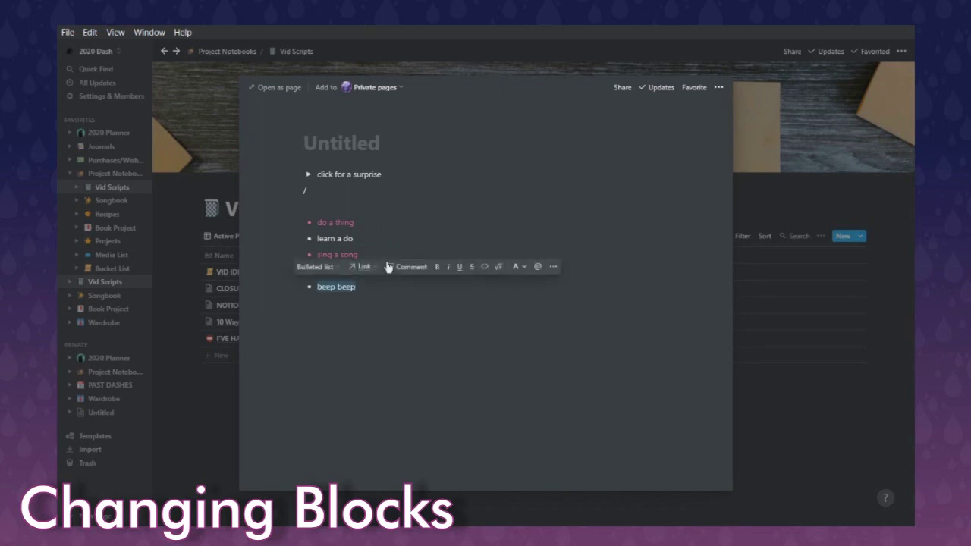
left_click(295, 287)
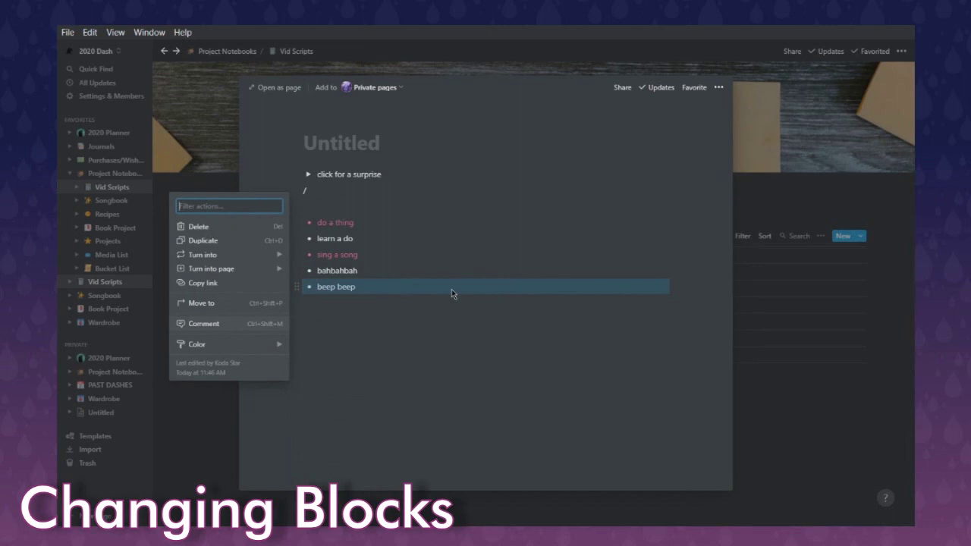
key("Escape")
key("ctrl+shift+h")
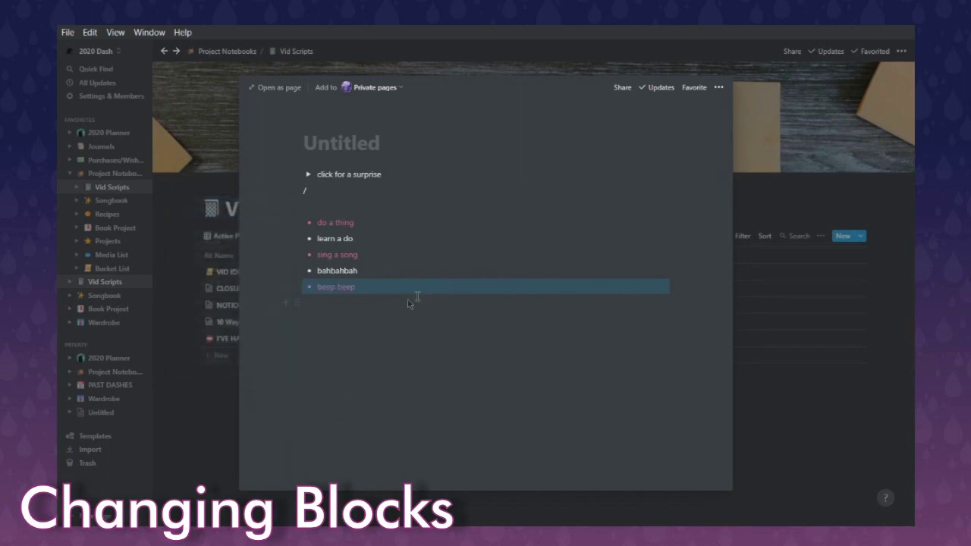
left_click(384, 340)
left_click_drag(372, 270, 275, 273)
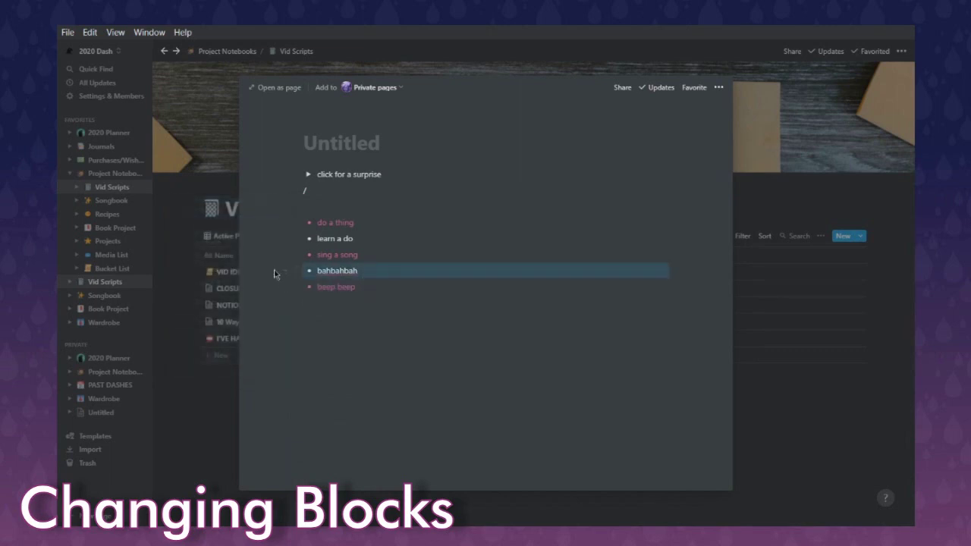
key("Down")
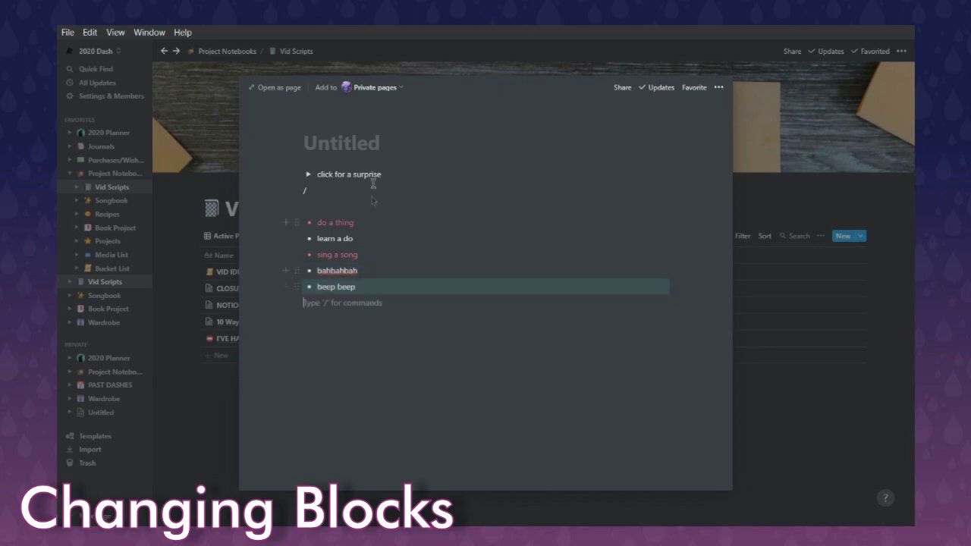
Step: Give the "click for a surprise" toggle block a purple background
left_click(297, 173)
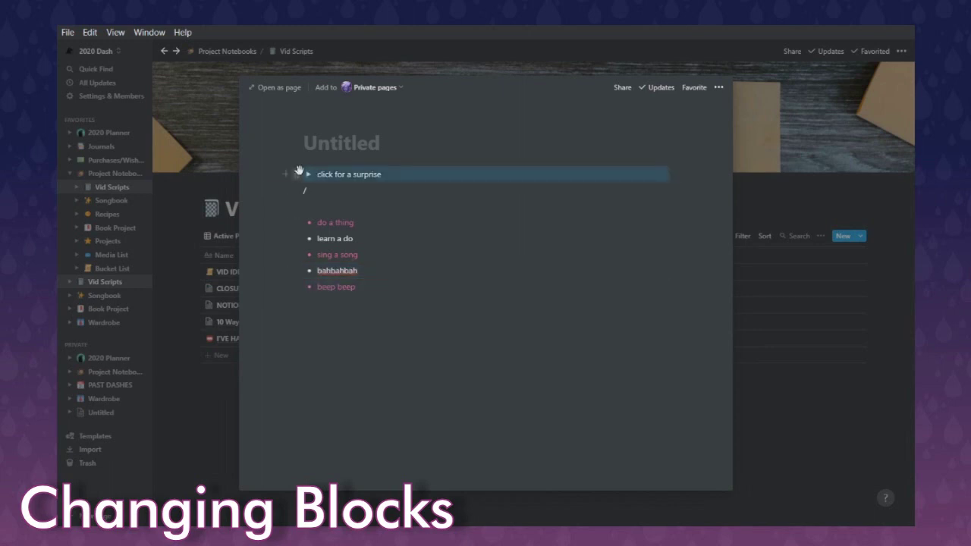
mouse_move(225, 232)
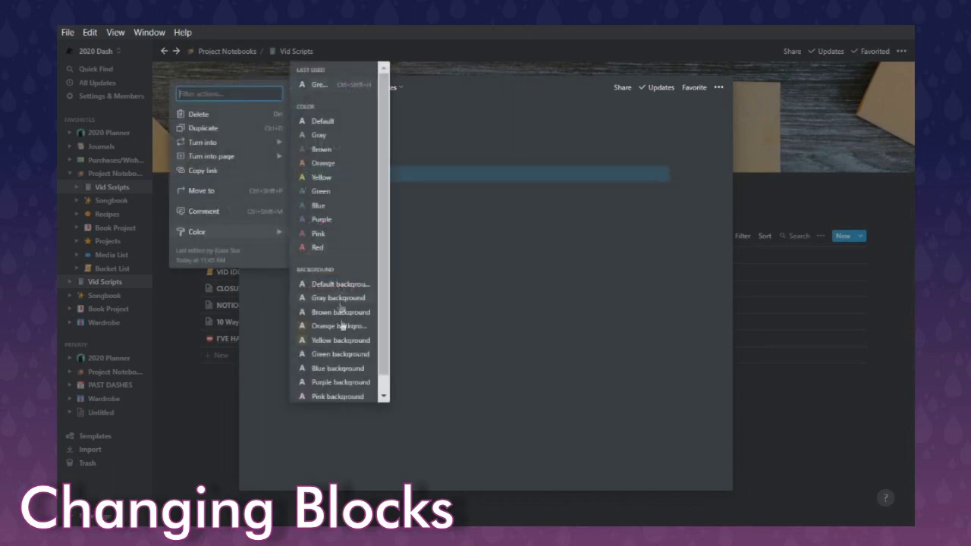
scroll(333, 319, "down", 1)
left_click(317, 369)
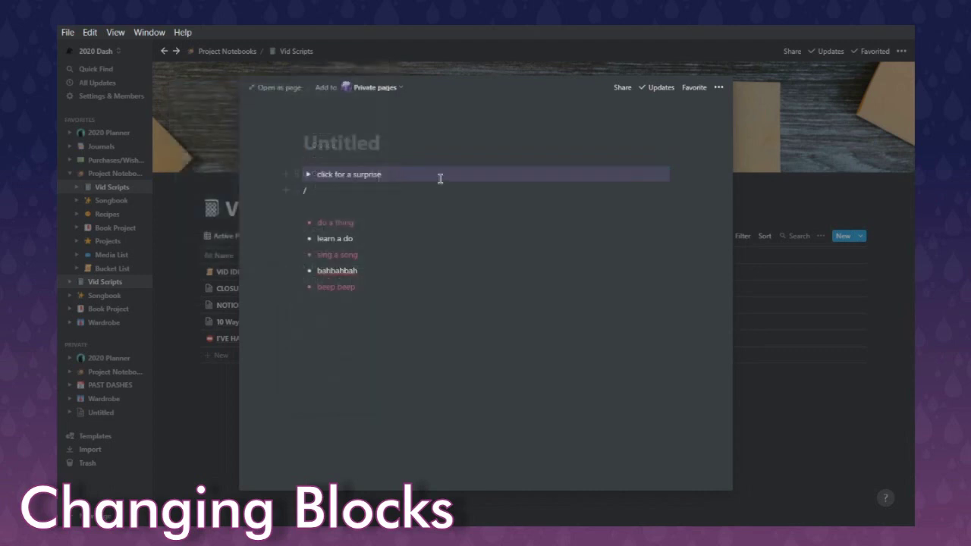
Step: Inside the "click for a surprise" toggle, recolor the callout's background and set the "offset stuff" quote to green text
left_click(308, 175)
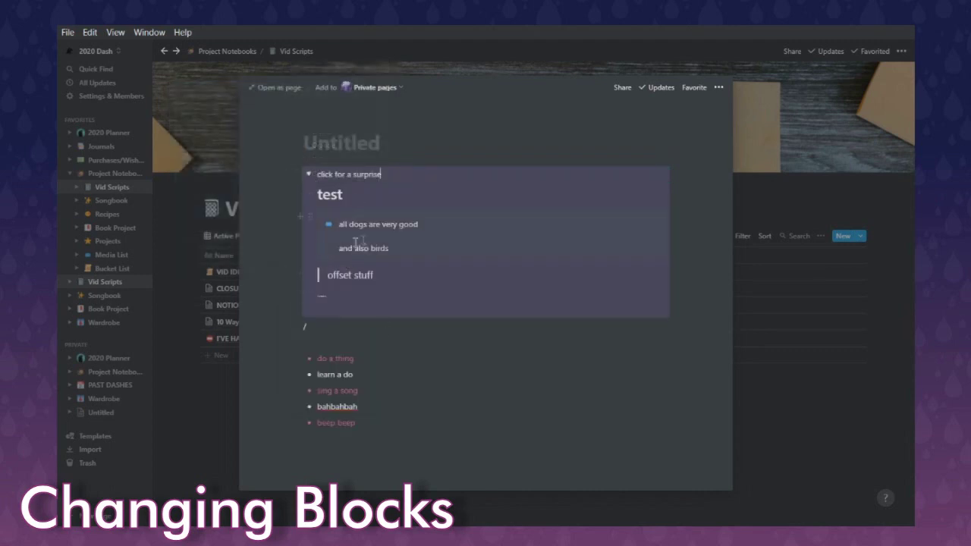
left_click_drag(318, 224, 303, 273)
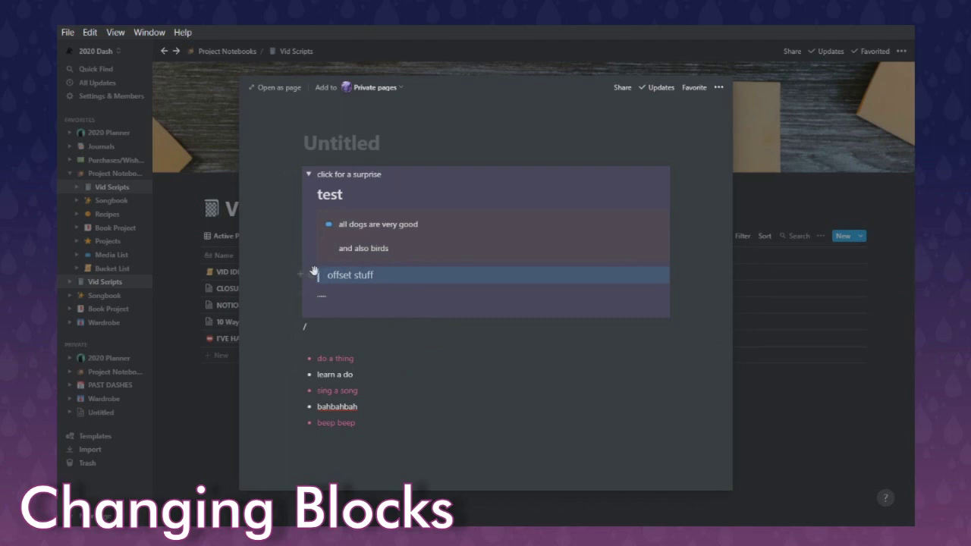
left_click(311, 274)
mouse_move(264, 332)
left_click(338, 291)
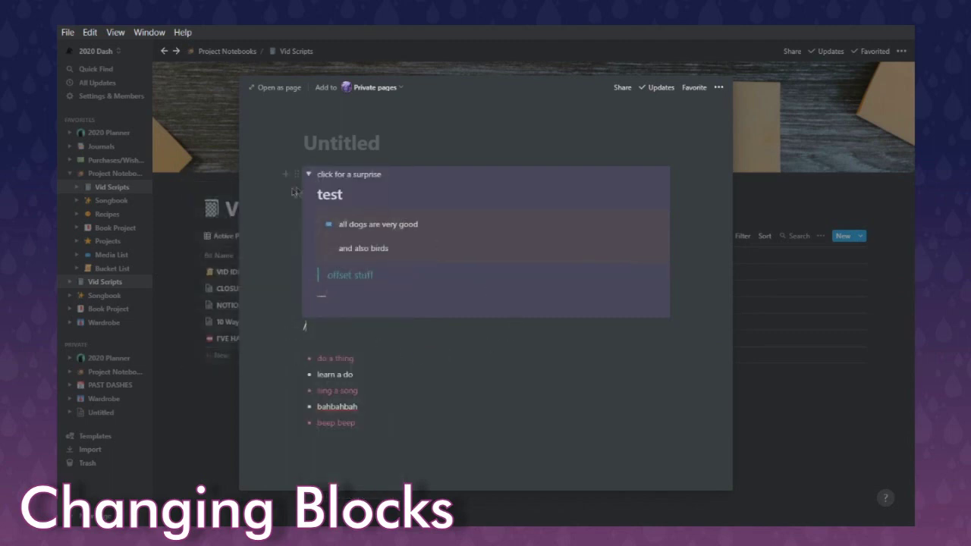
left_click(308, 176)
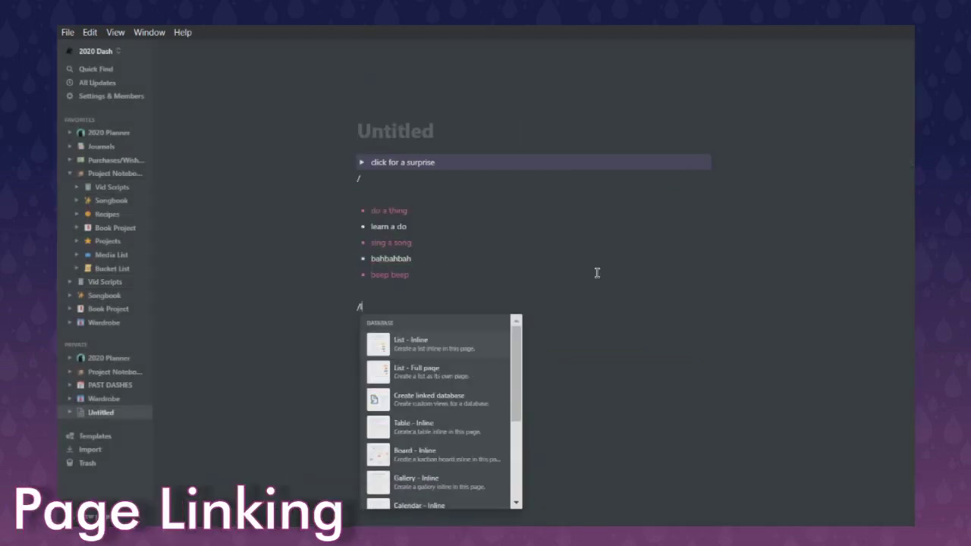
Step: Insert a link to the Songbook page below the bulleted list
type("nk")
key("Return")
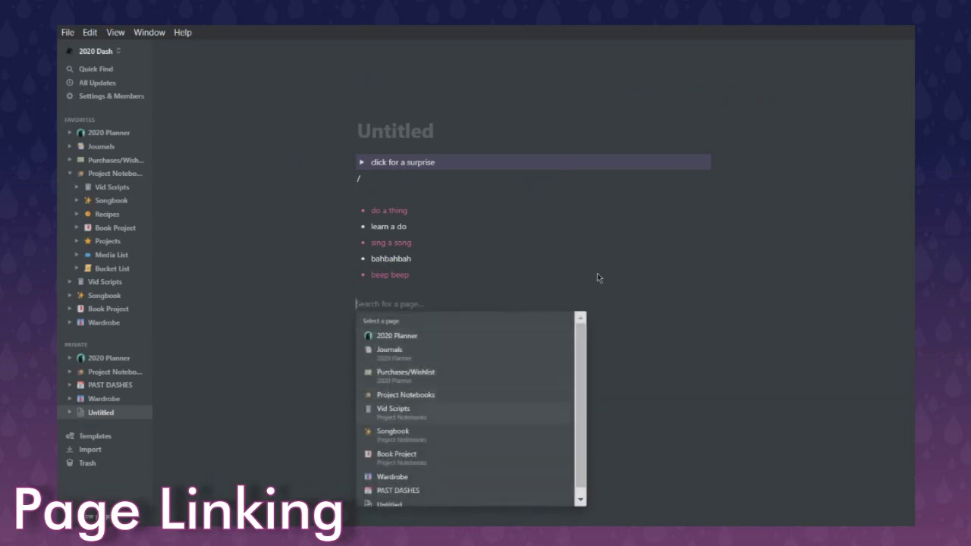
key("Down")
key("Return")
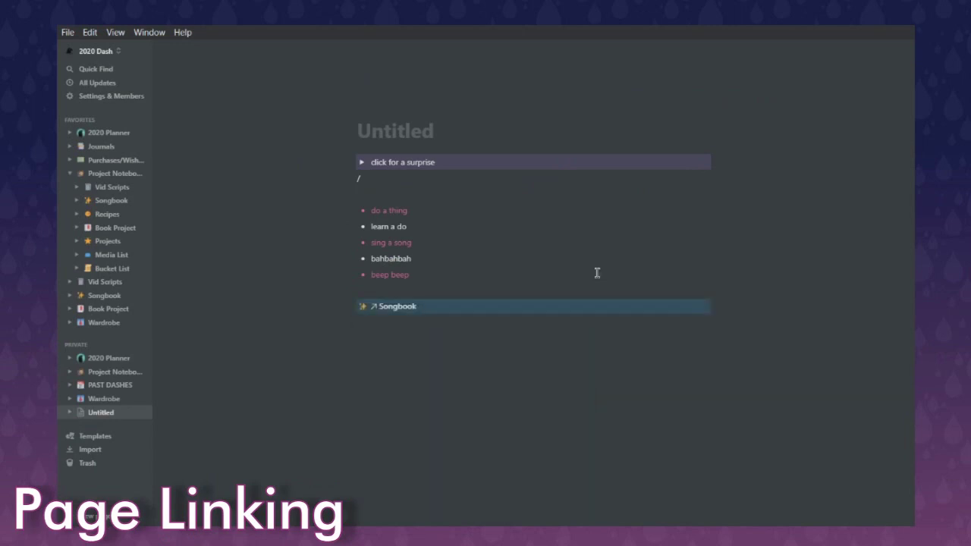
Step: Follow the Songbook link to view that page and return to the untitled page
left_click(397, 311)
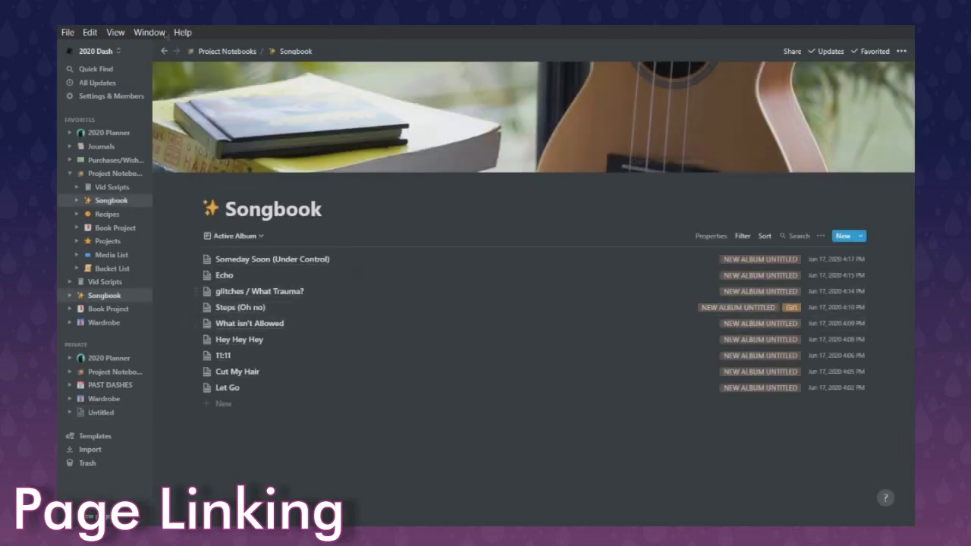
left_click(164, 51)
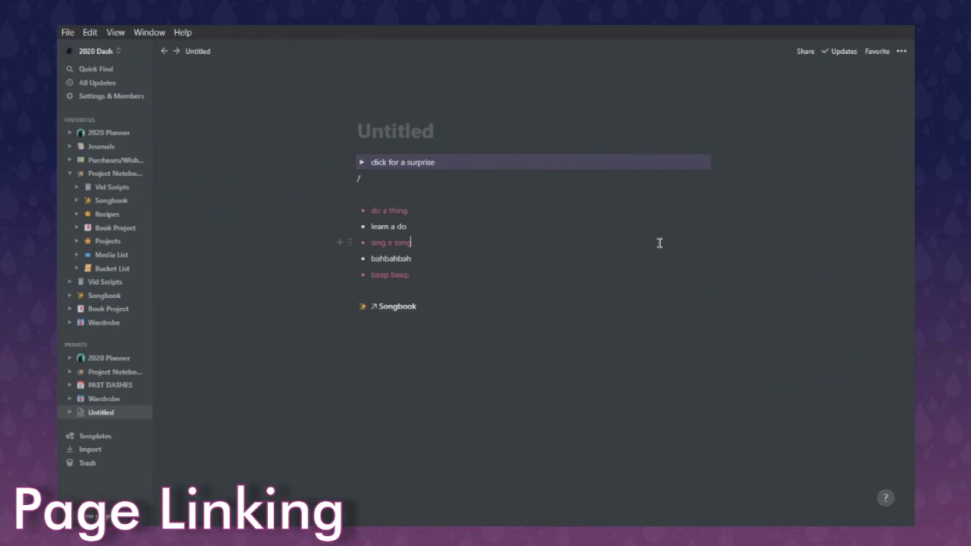
left_click(637, 234)
left_click(449, 292)
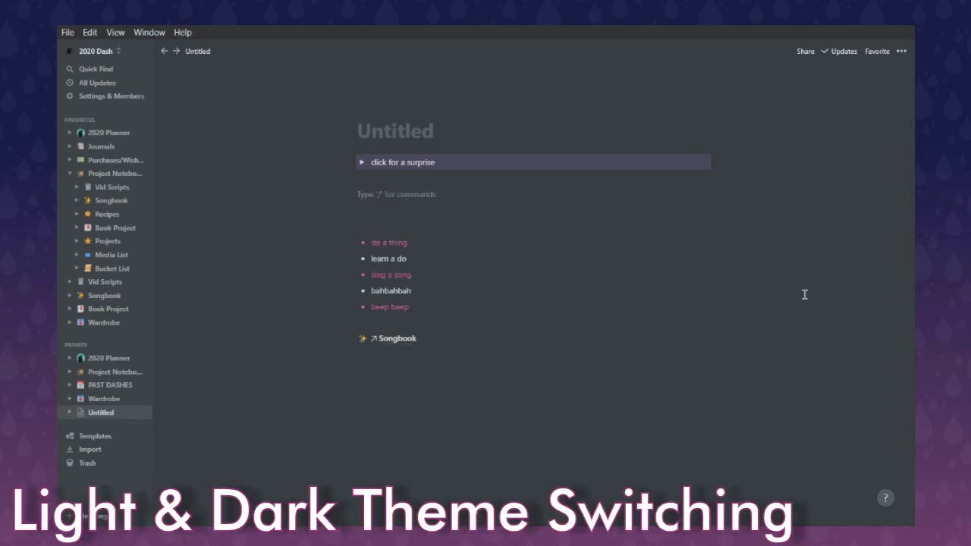
Step: Switch the interface to the light theme and back to the dark theme
key("ctrl+shift+l")
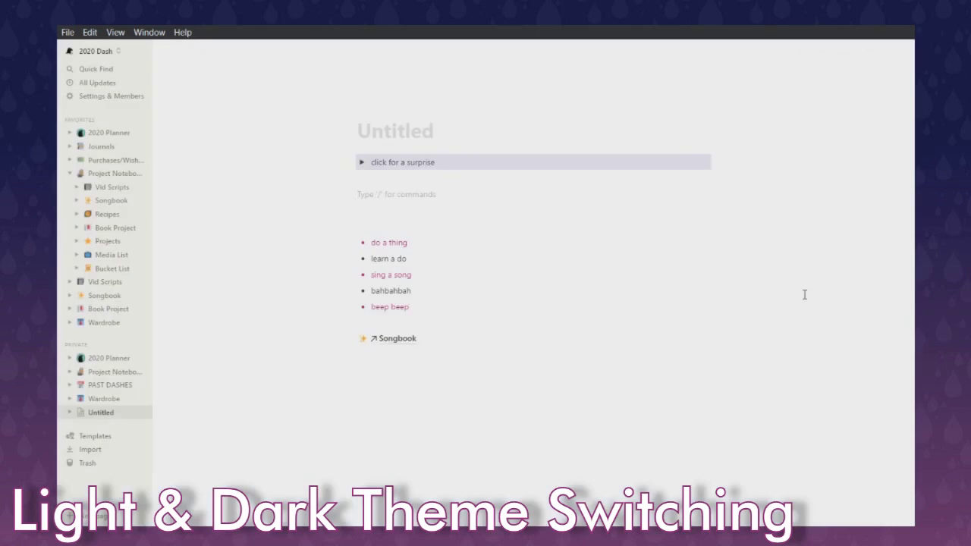
key("ctrl+shift+l")
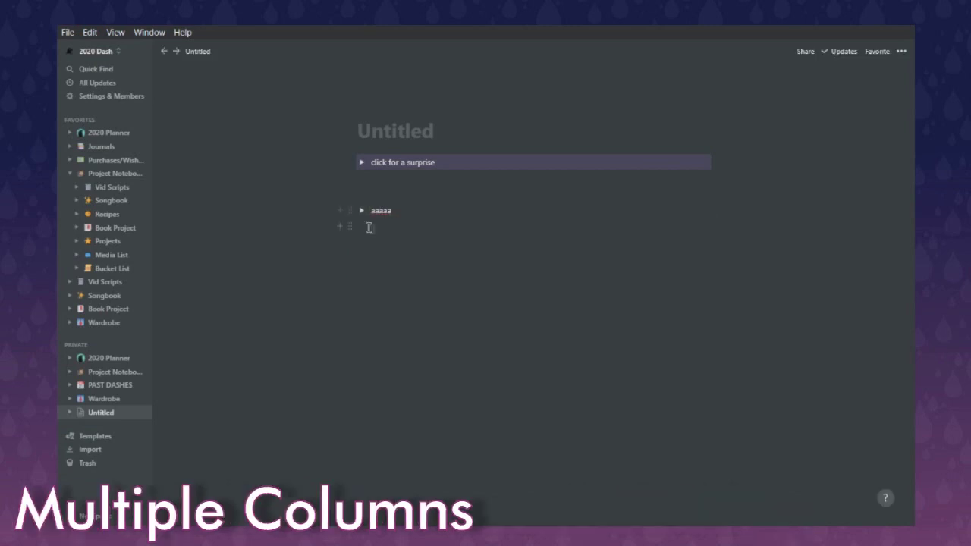
Step: Arrange the "aaaaa" toggle, the "click for a surprise" toggle and the Songbook link in three side-by-side columns, with a narrower first column
left_click(361, 211)
left_click_drag(365, 322, 676, 225)
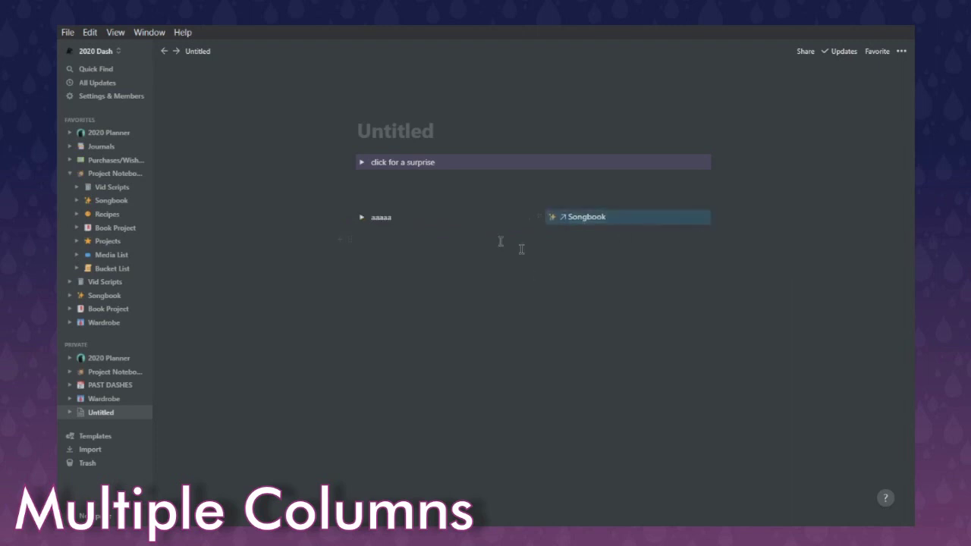
left_click_drag(352, 162, 557, 215)
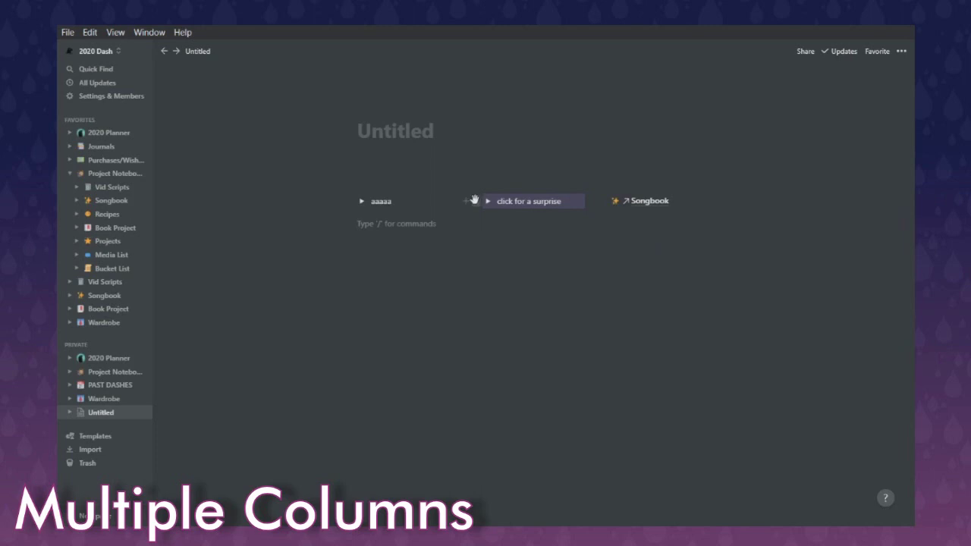
left_click_drag(468, 188, 439, 189)
left_click_drag(594, 196, 560, 184)
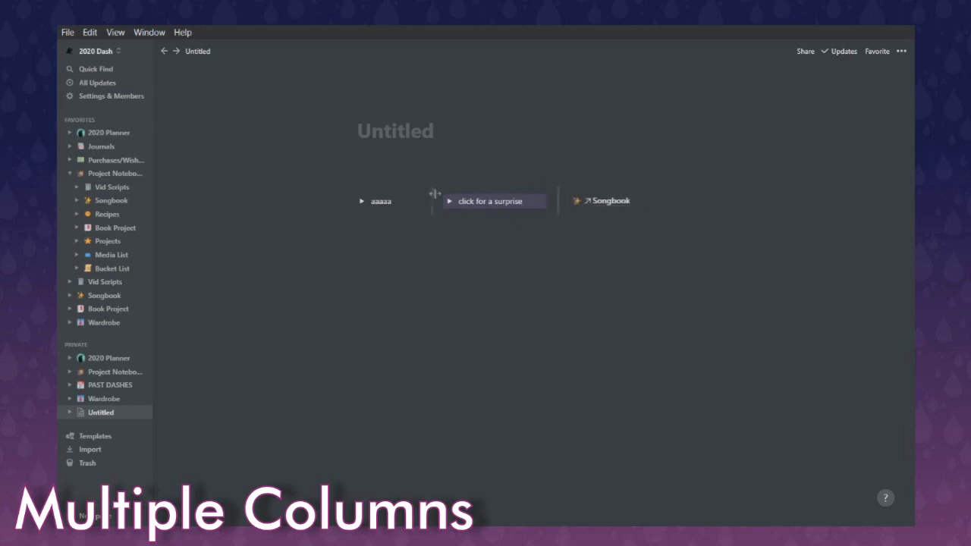
Step: Remove the empty space above the columns and insert an inline table database titled "Chumby" below them
left_click(362, 175)
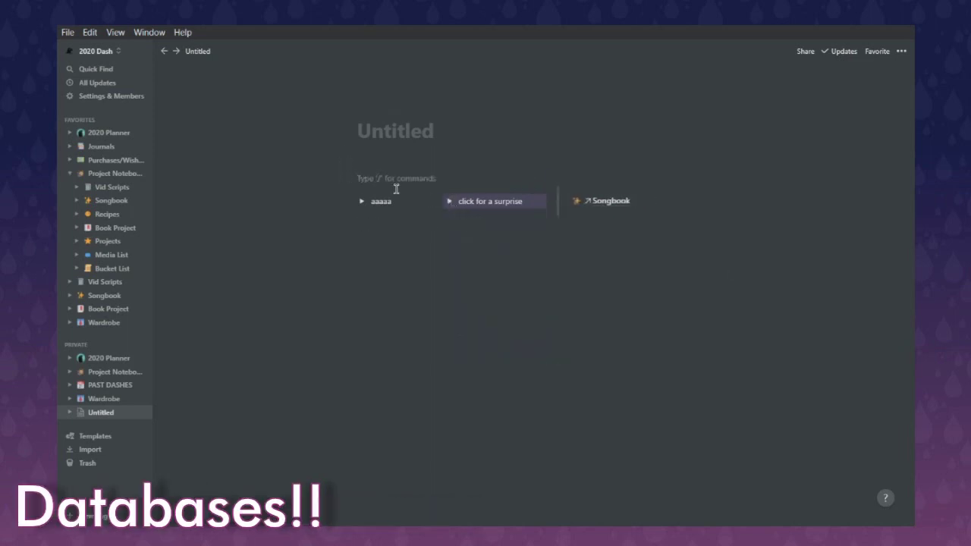
key("Delete")
key("Return")
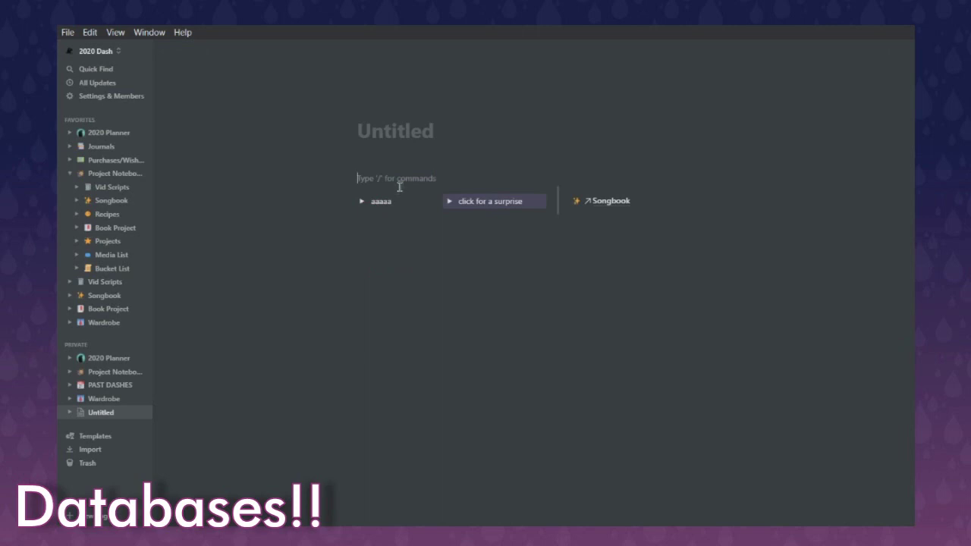
type("/data")
mouse_move(517, 250)
left_mouse_down()
mouse_move(522, 287)
mouse_move(525, 235)
left_mouse_up()
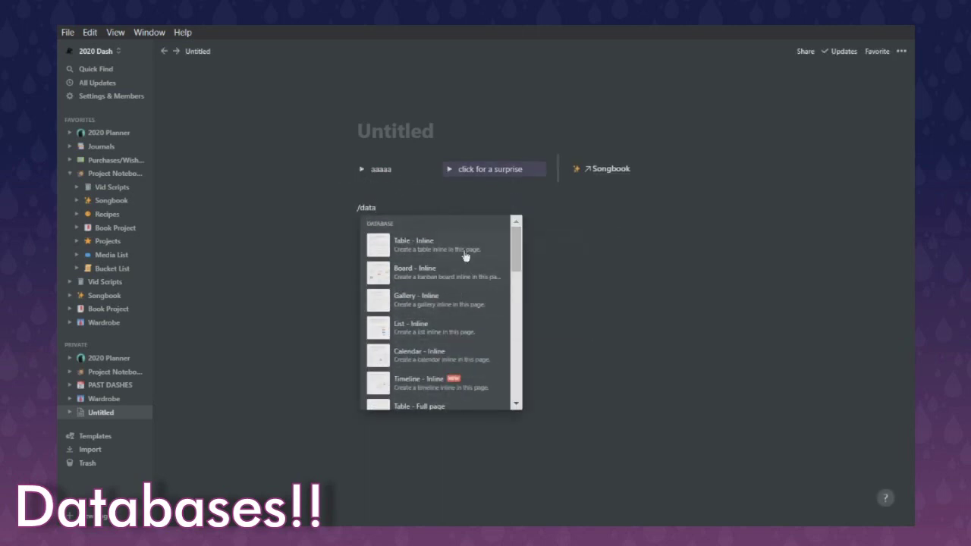
left_click(429, 246)
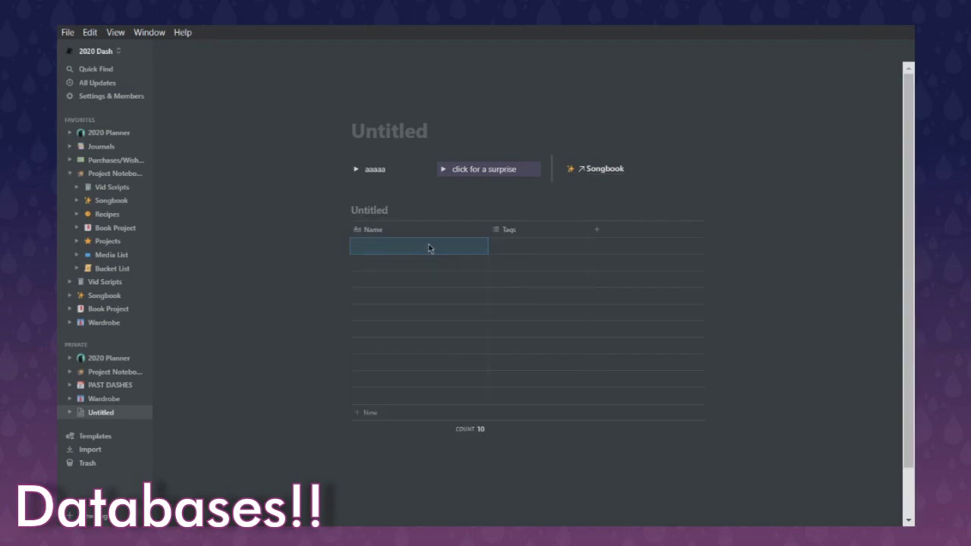
left_click(371, 211)
type("Chumby")
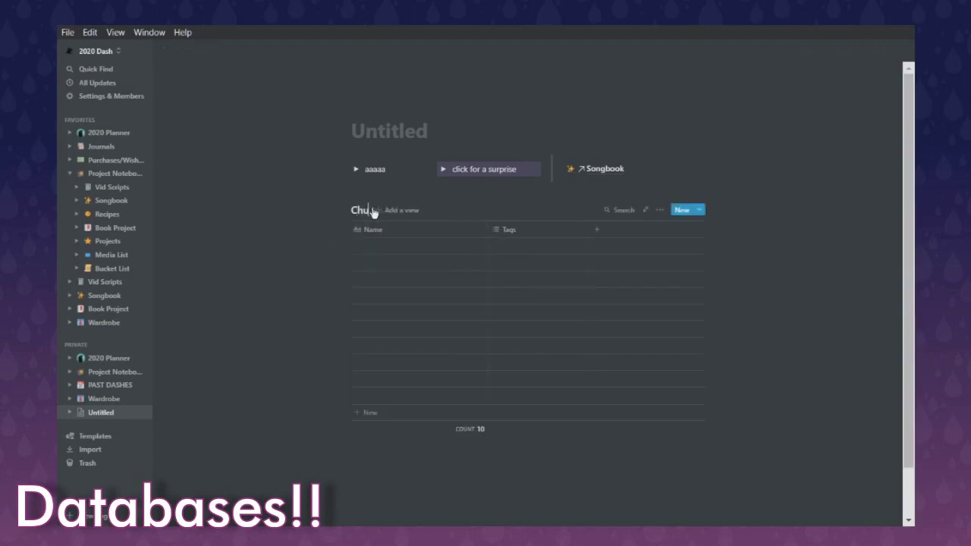
Step: Add a Number property named "Episode" to the Chumby table
left_click(460, 230)
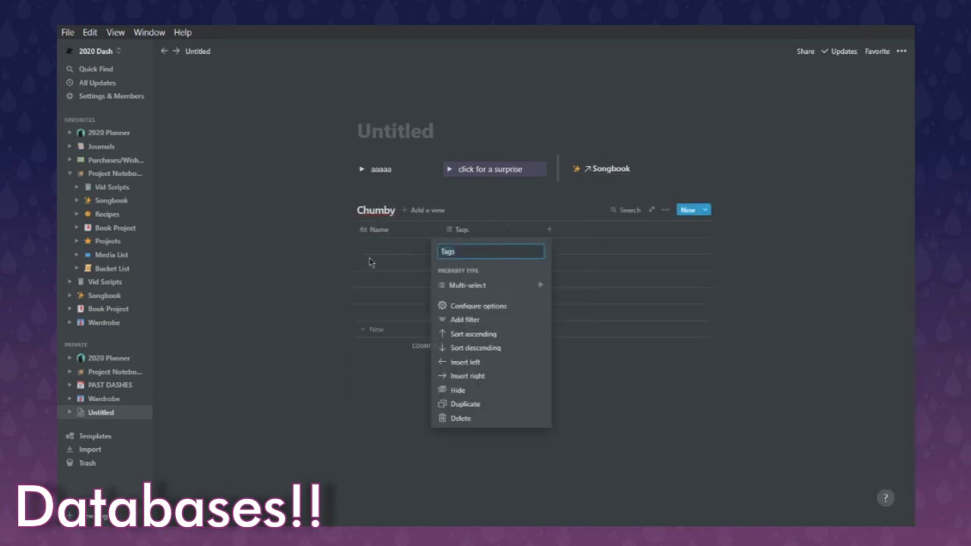
left_click(372, 262)
left_click(549, 229)
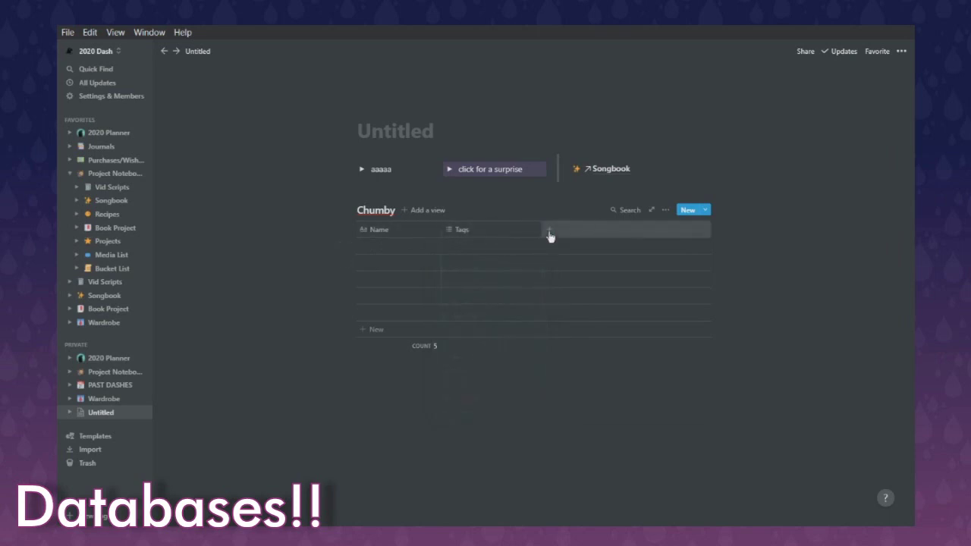
mouse_move(574, 289)
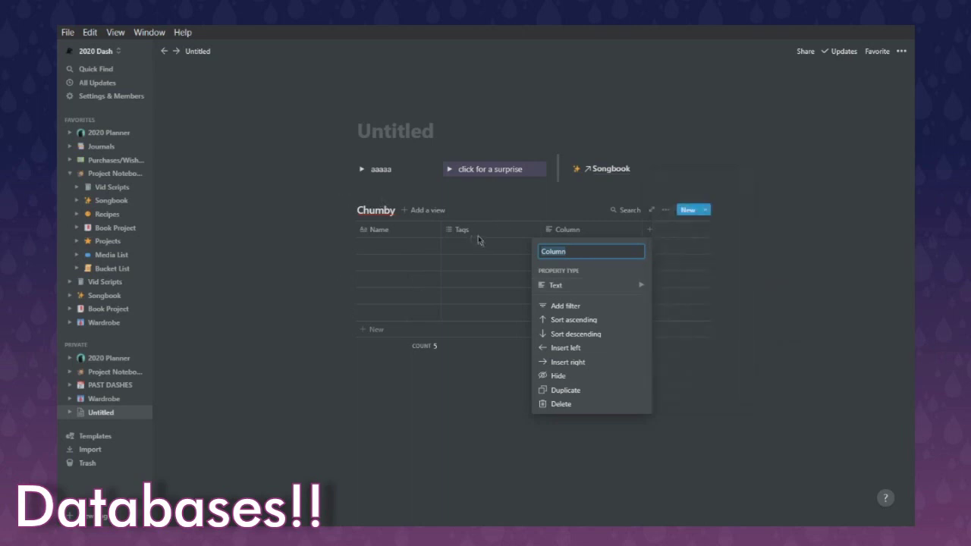
mouse_move(622, 286)
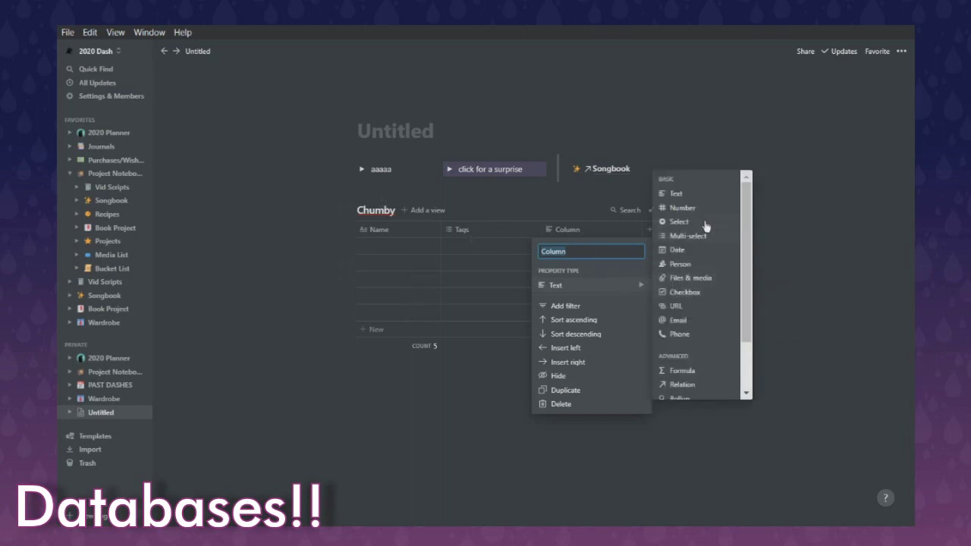
left_click(705, 221)
left_click(570, 230)
type("Episode")
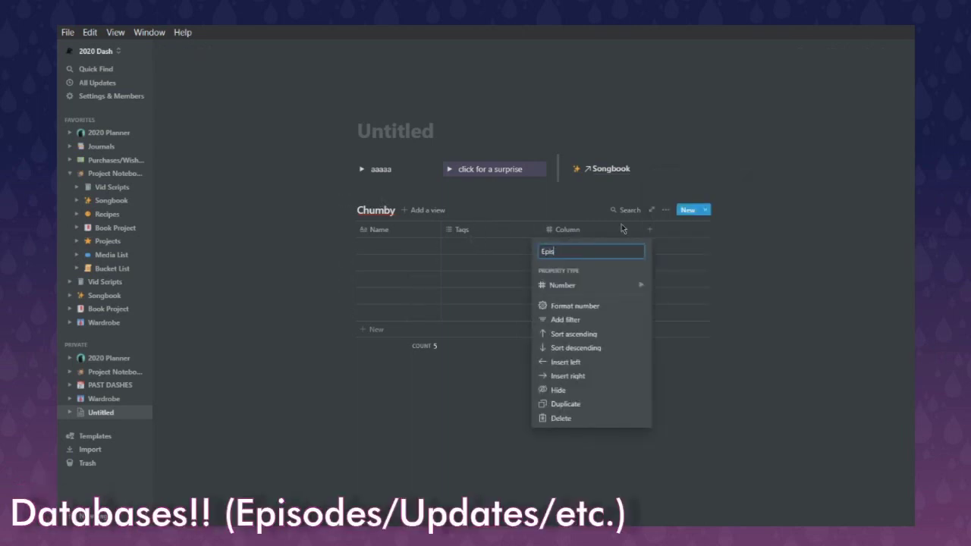
key("Return")
Step: Move the Episode column before Name and number the rows 1 to 5, titling the first three "episode title", "title of show" and "title of title"
left_click_drag(620, 231, 450, 233)
key("Right")
key("Up")
key("Up")
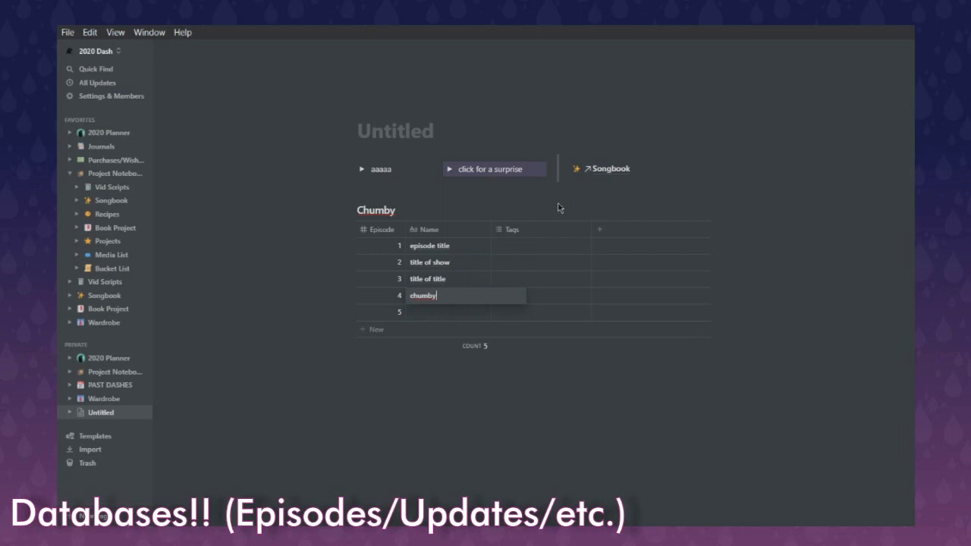
Step: Title episode 4 "chumby eats a zoo" and episode 5 "chumby is one with you", leaving no extra empty row below
key("Return")
key("Down")
type("chumb")
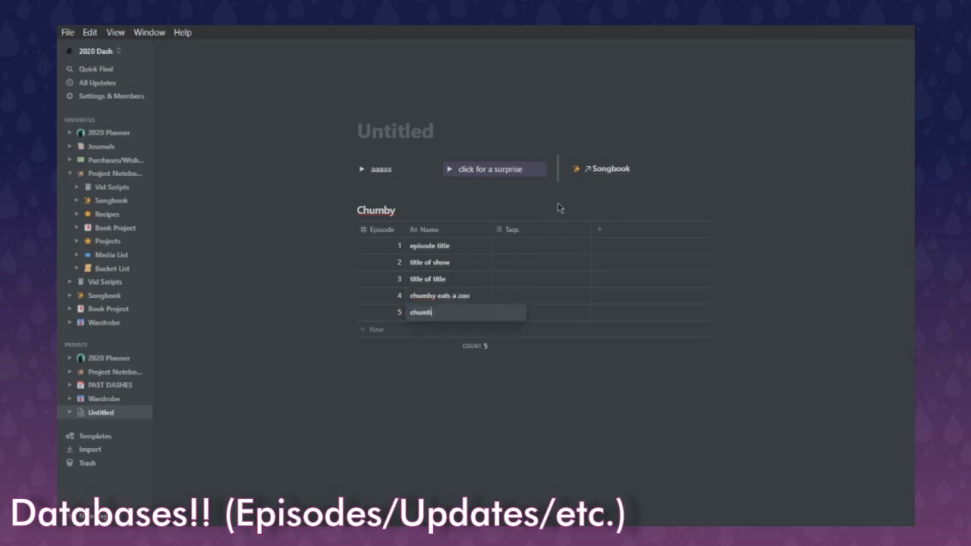
type("y is one with you")
key("Return")
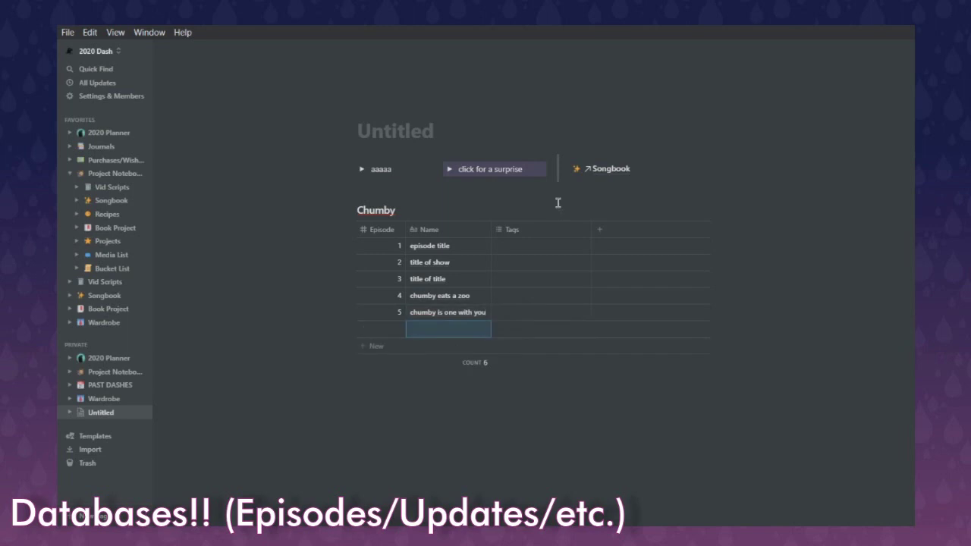
key("ctrl+z")
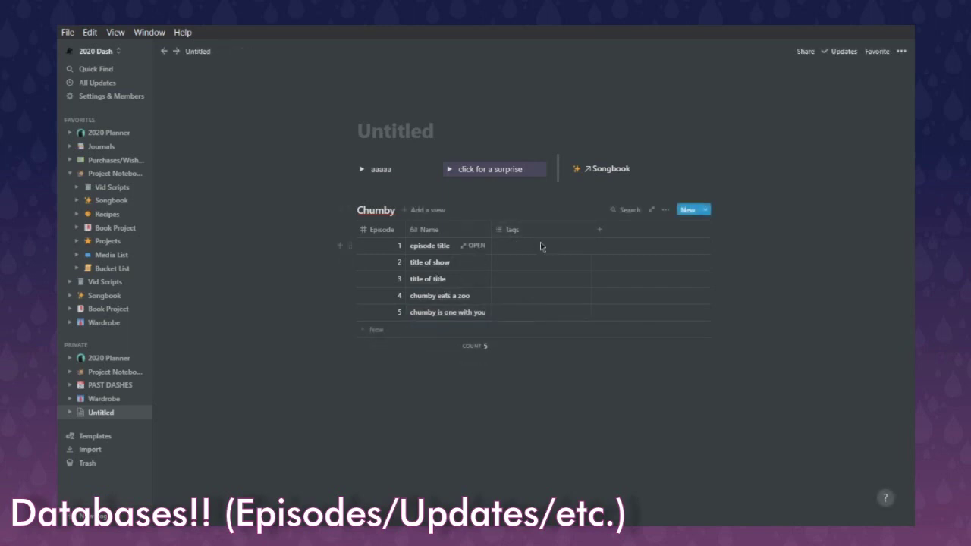
Step: Create the Tags options WRITING, SKETCHING, LINEART, TYPOGRAPHY and RELEASE, and view the color choices for WRITING
left_click(540, 245)
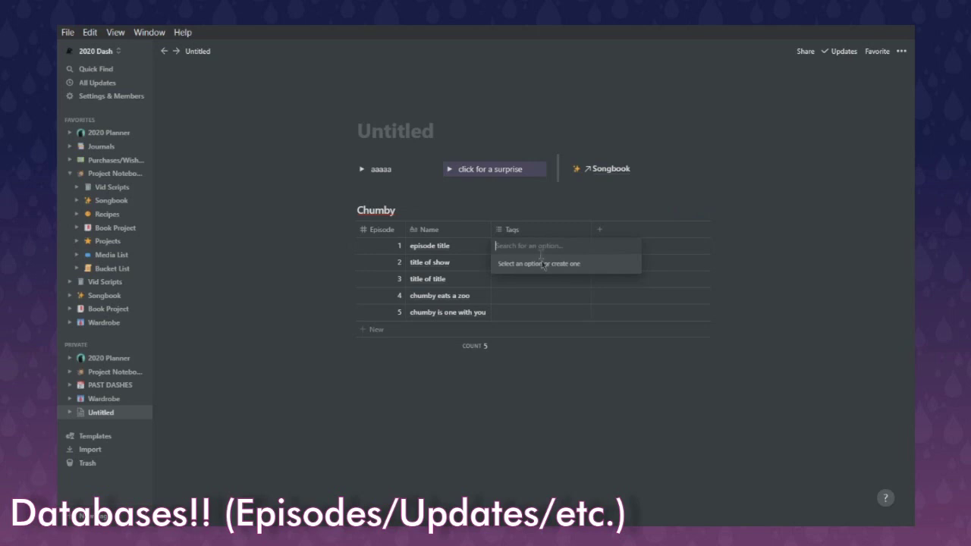
key("Escape")
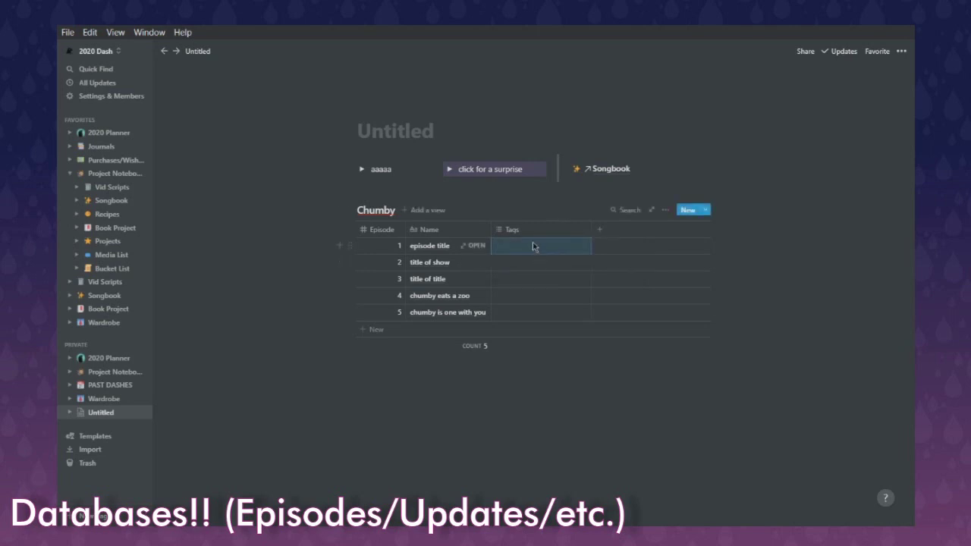
type("WRIT")
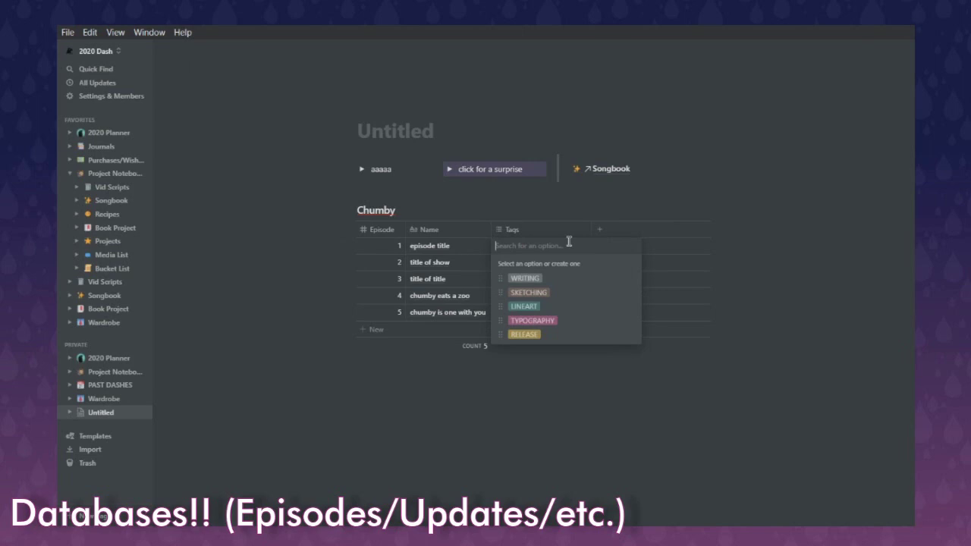
left_click(629, 283)
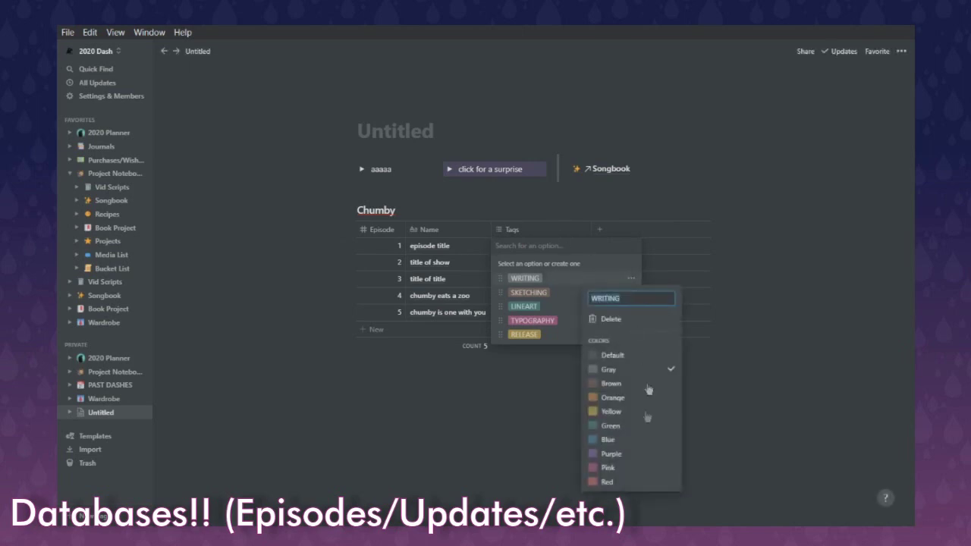
left_click(548, 244)
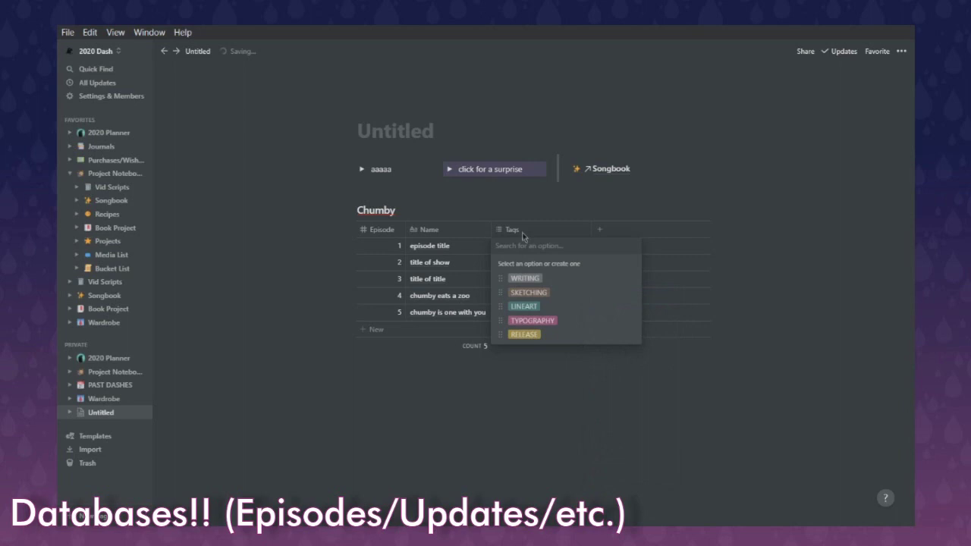
Step: Change the Tags property type from Multi-select to Select
left_click(516, 227)
left_click(517, 229)
mouse_move(570, 291)
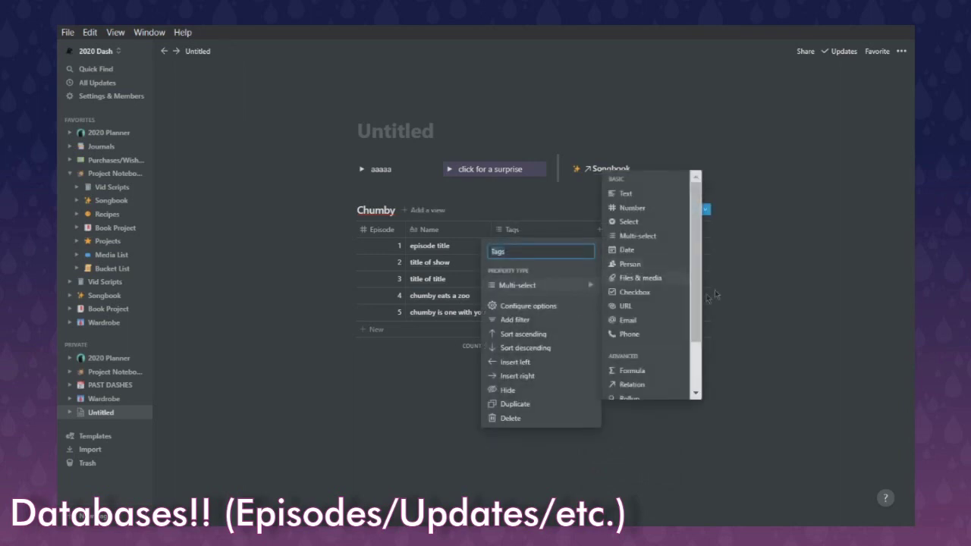
left_click(641, 236)
Step: Tag episodes 1 and 2 as RELEASE, episode 3 as LINEART, episode 4 as SKETCHING and episode 5 as WRITING
left_click(514, 246)
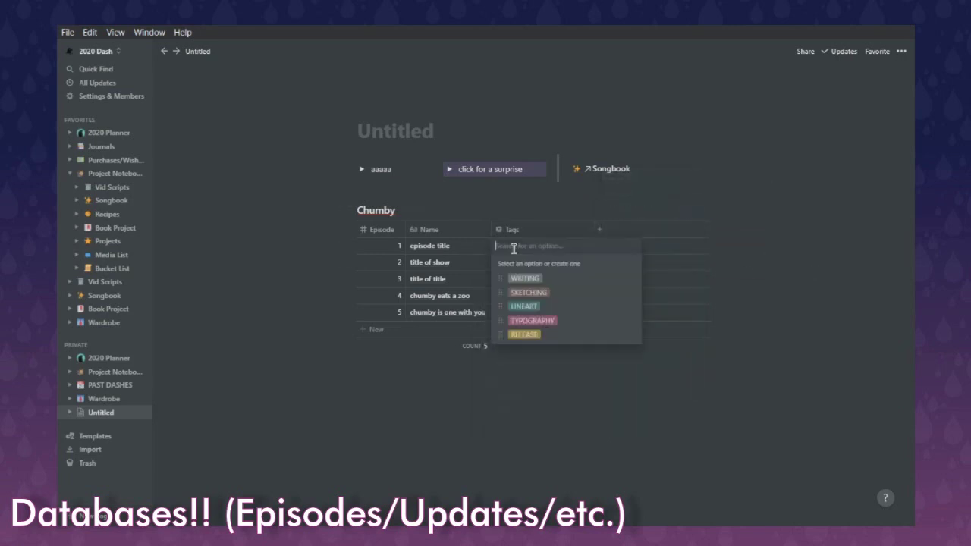
left_click(525, 335)
left_click(540, 264)
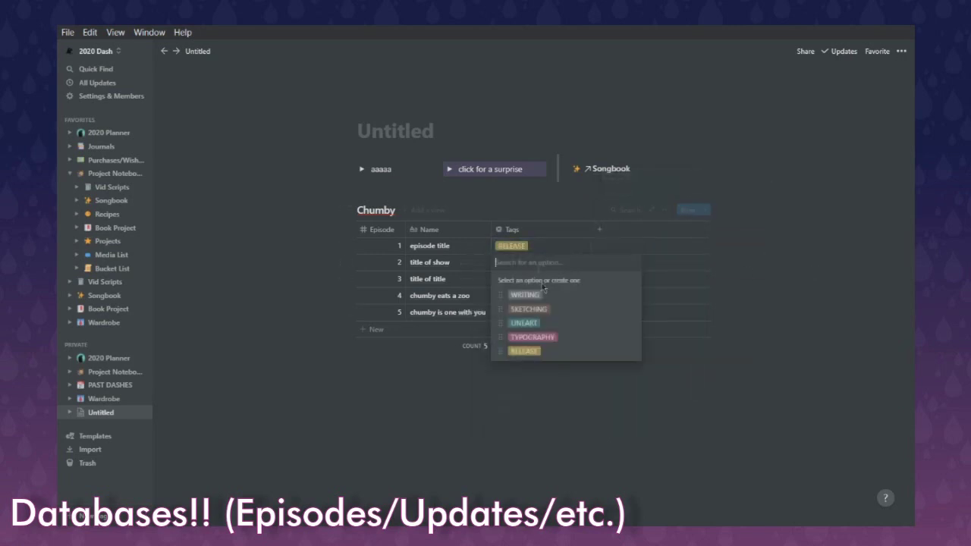
left_click(525, 351)
left_click(527, 279)
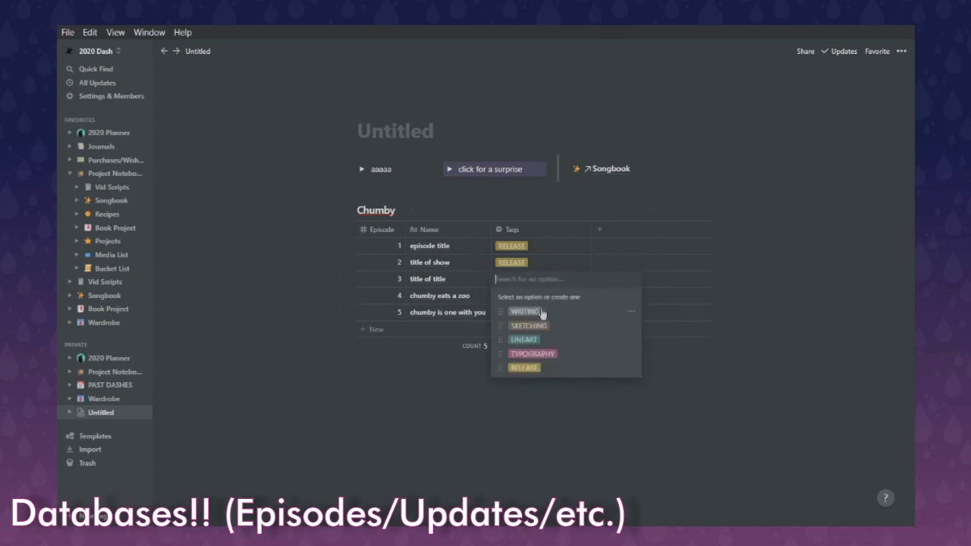
left_click(536, 339)
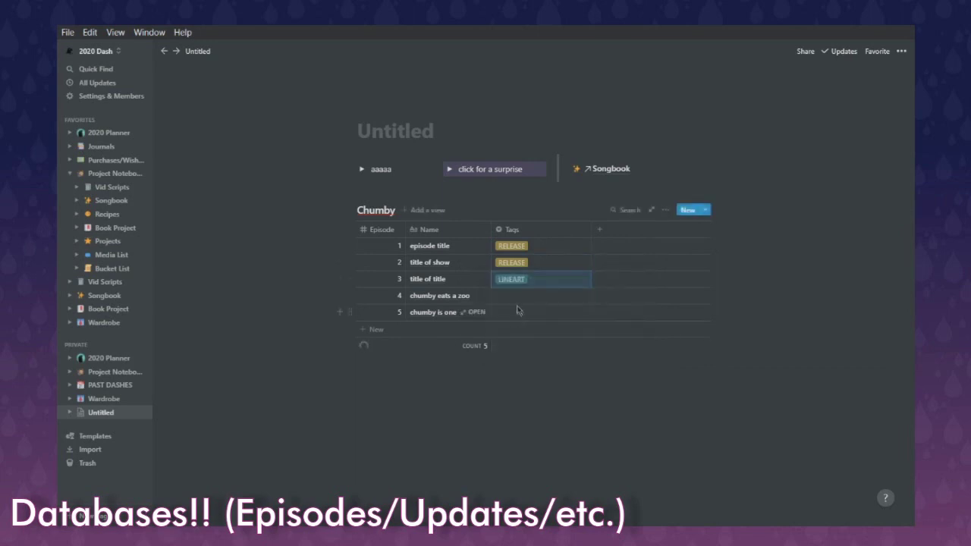
left_click(520, 297)
left_click(540, 342)
left_click(516, 313)
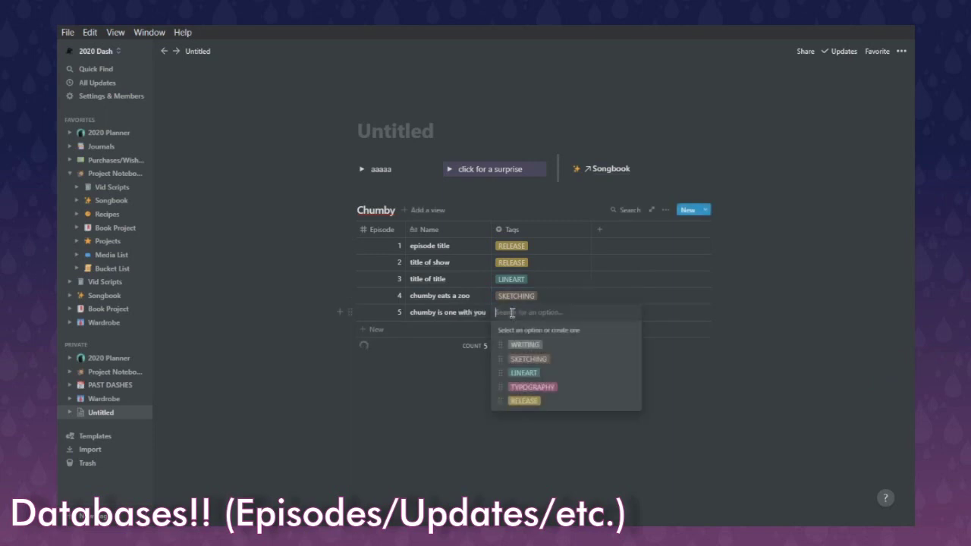
left_click(529, 343)
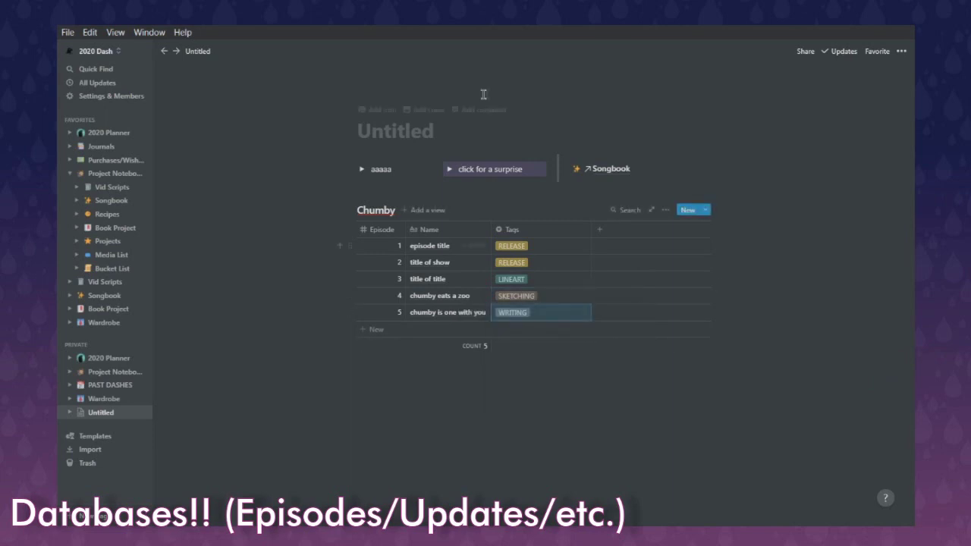
left_click(526, 405)
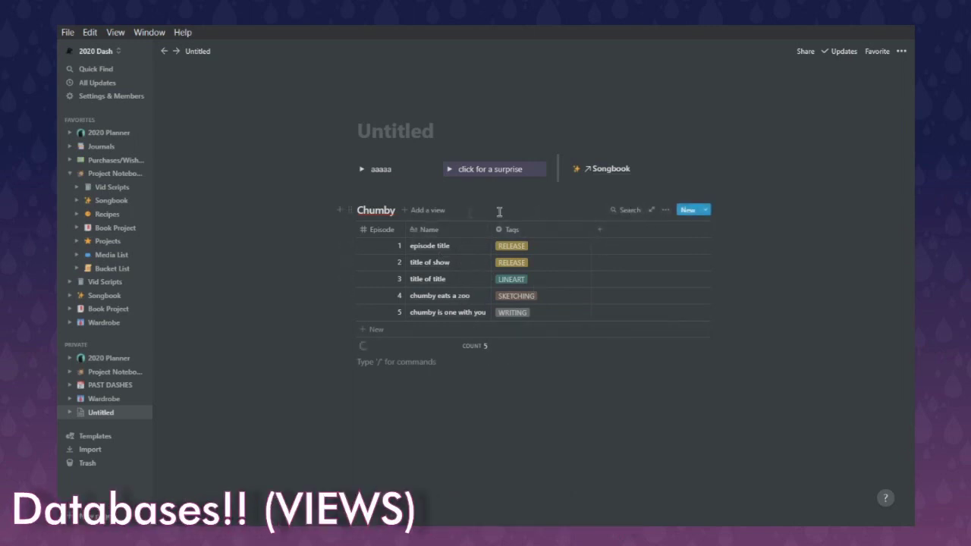
Step: Add a Board view named "Board" to the Chumby database
left_click(415, 213)
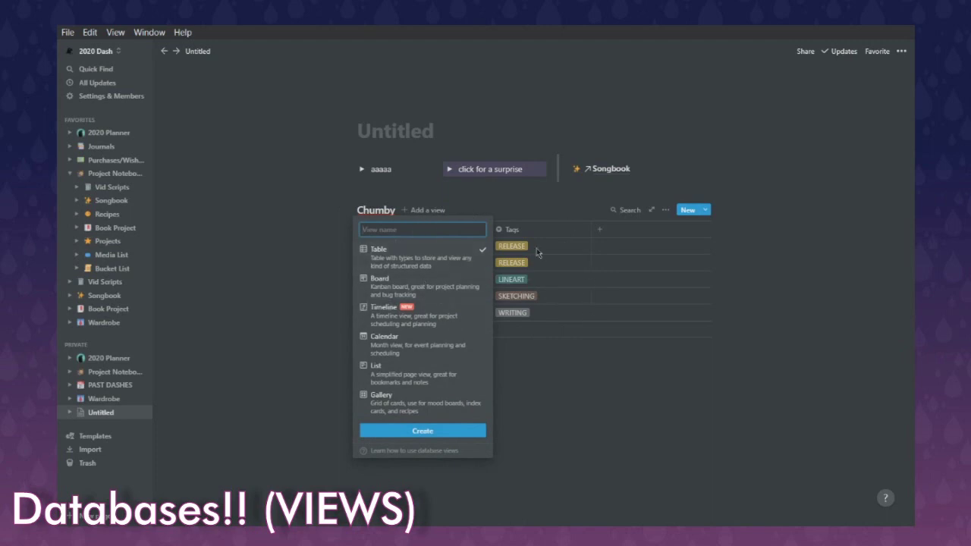
left_click(463, 288)
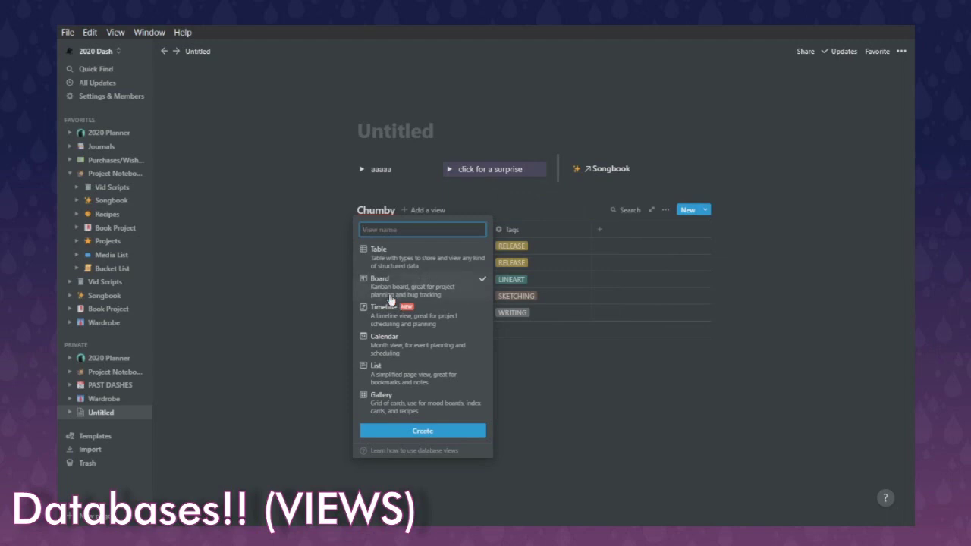
type("Board")
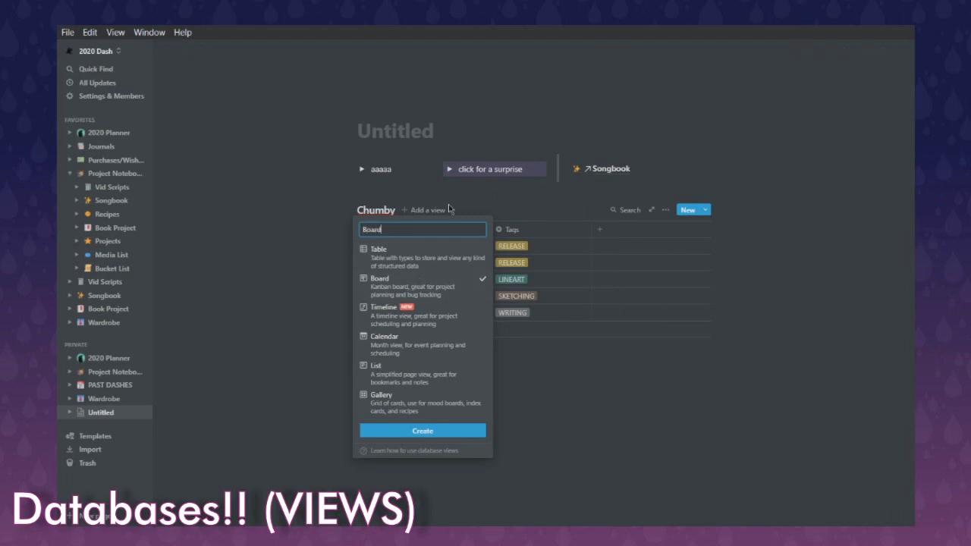
left_click(427, 432)
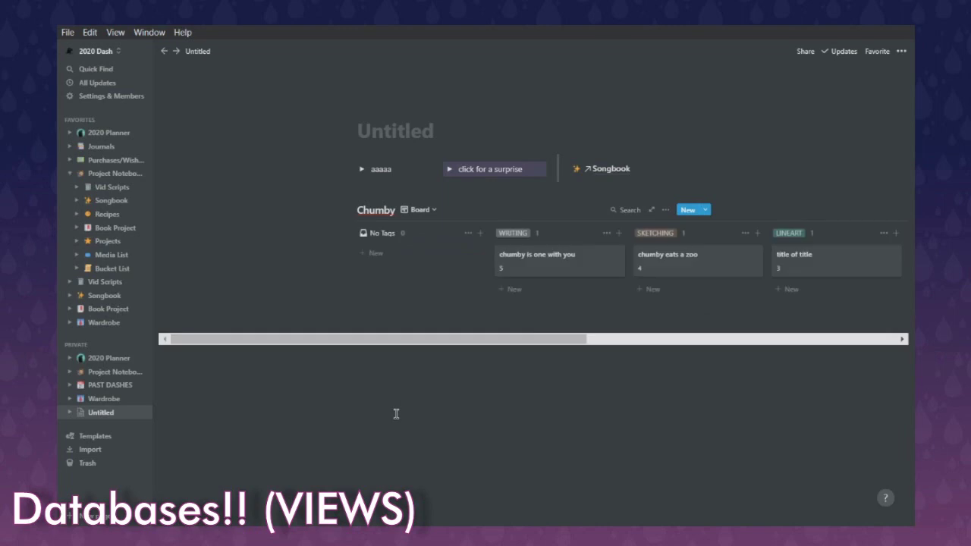
Step: Hide the No Tags column in the board and look through the remaining tag columns and the hidden columns area
left_click(467, 236)
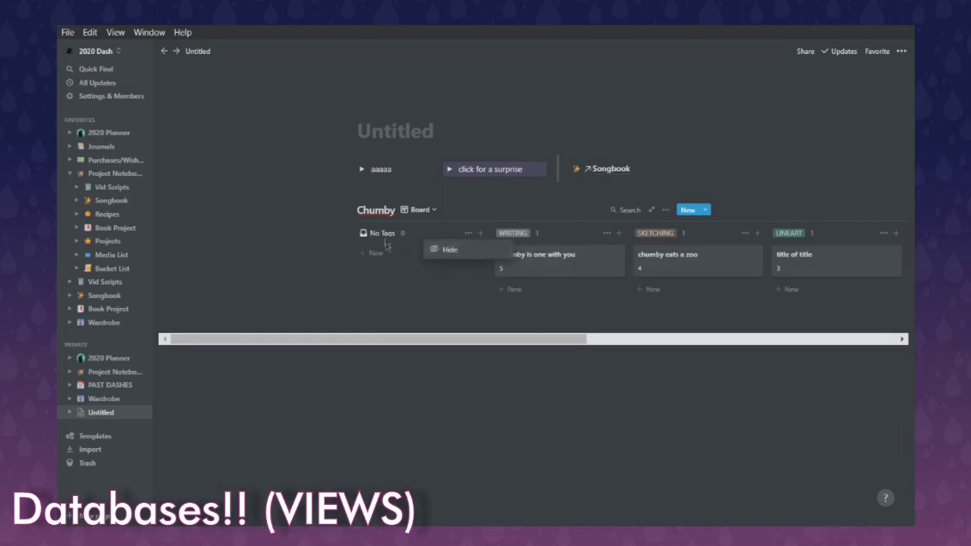
left_click(455, 249)
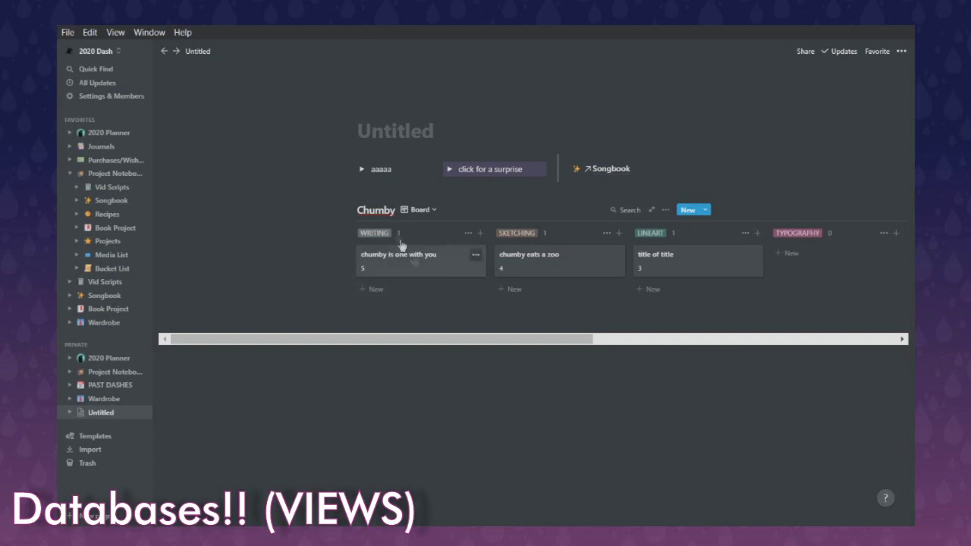
scroll(374, 288, "right", 2)
scroll(860, 262, "right", 6)
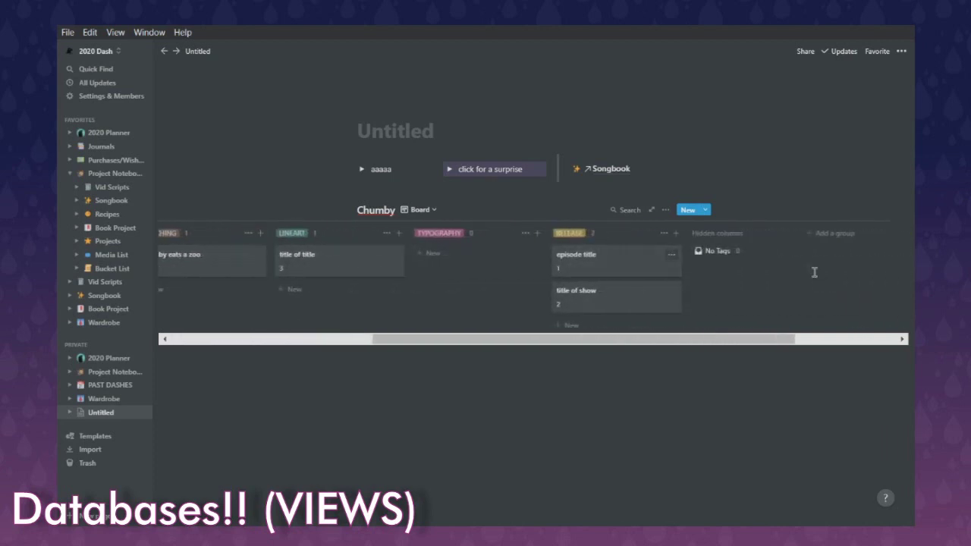
scroll(617, 260, "left", 6)
scroll(622, 265, "right", 3)
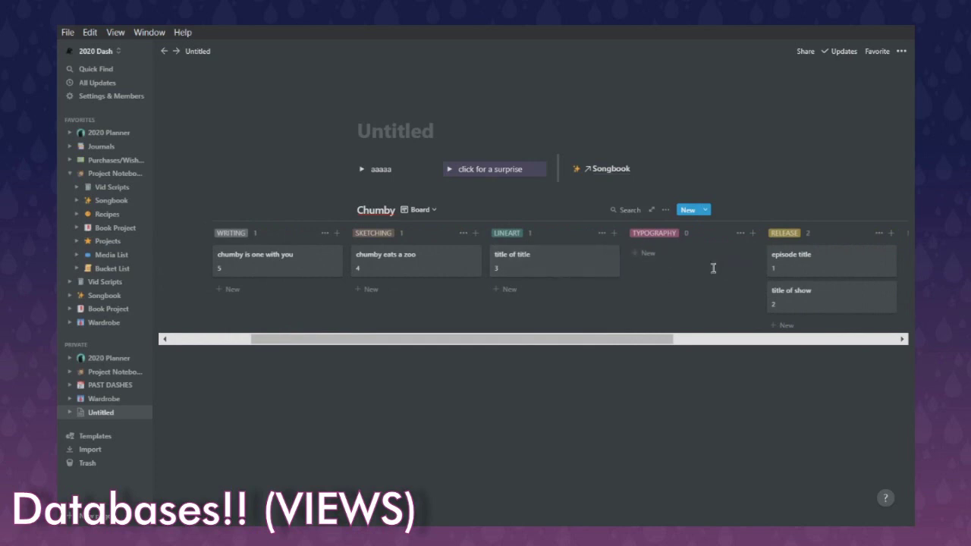
scroll(792, 280, "right", 3)
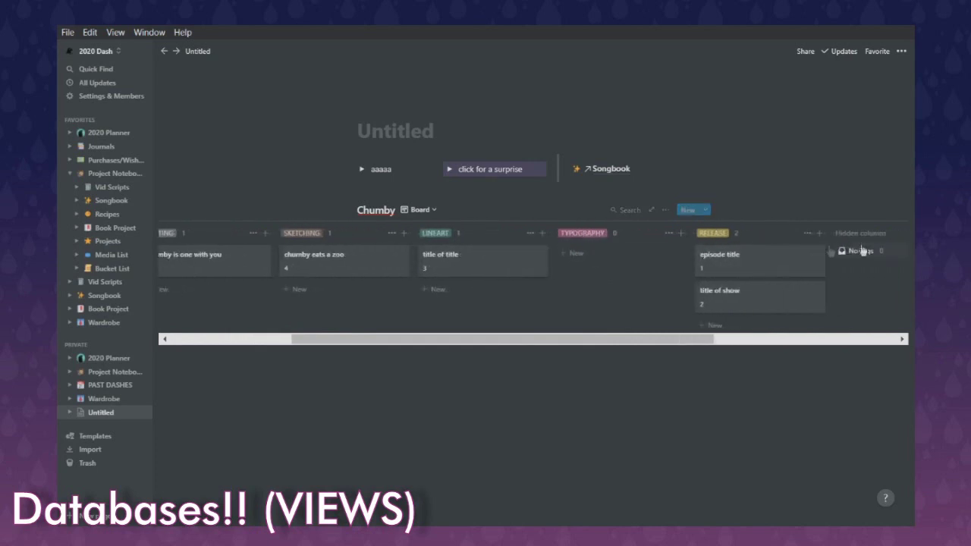
scroll(398, 258, "left", 3)
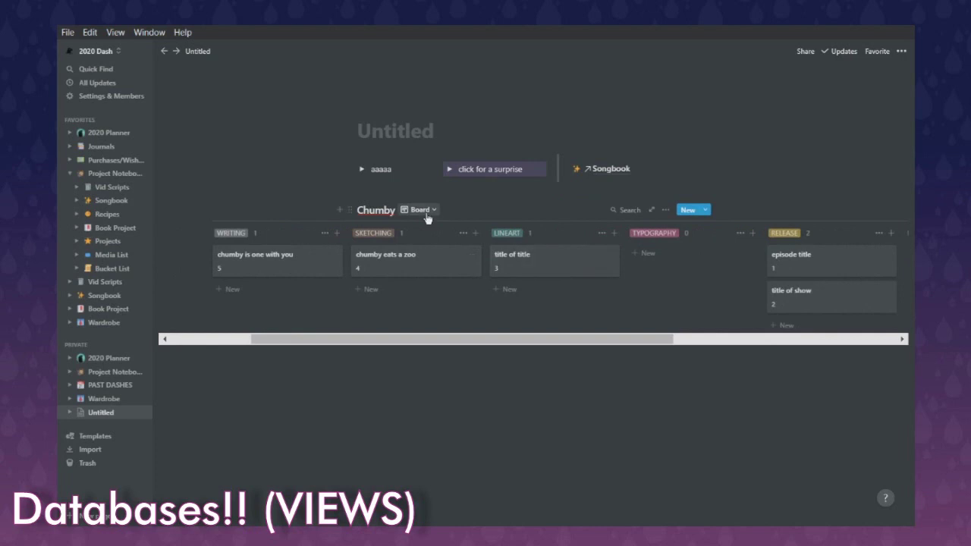
Step: Switch the Chumby database to its default table view, back to Board, and to the default view again
left_click(427, 213)
left_click(416, 249)
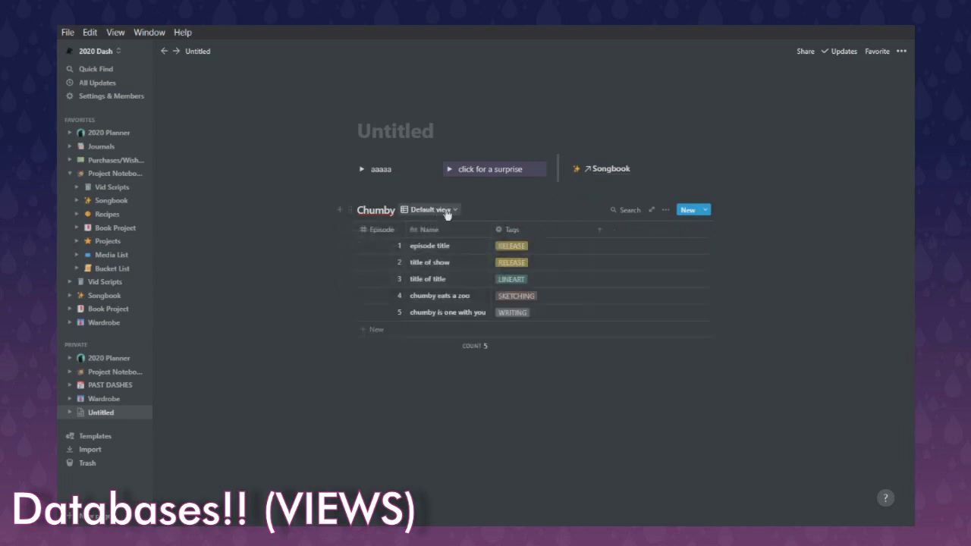
left_click(432, 210)
left_click(405, 261)
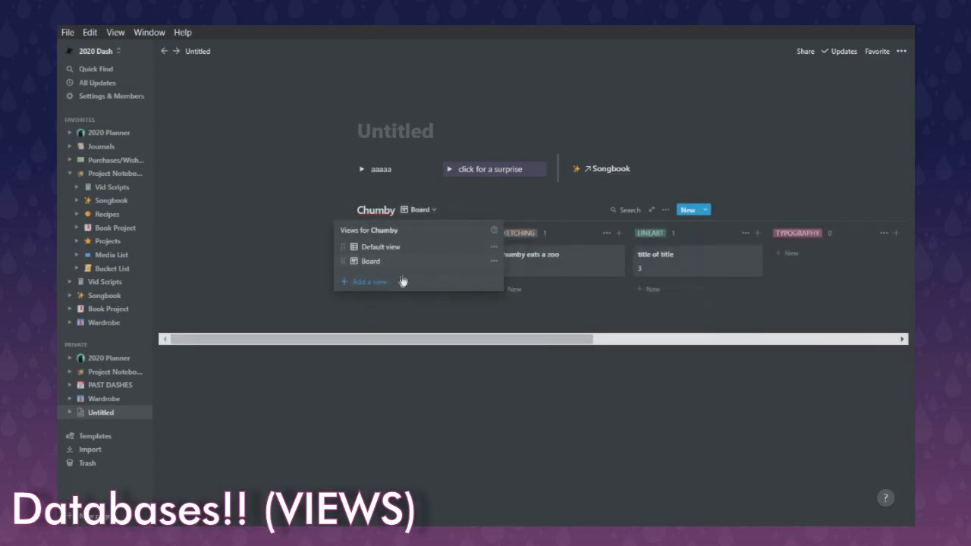
left_click(400, 281)
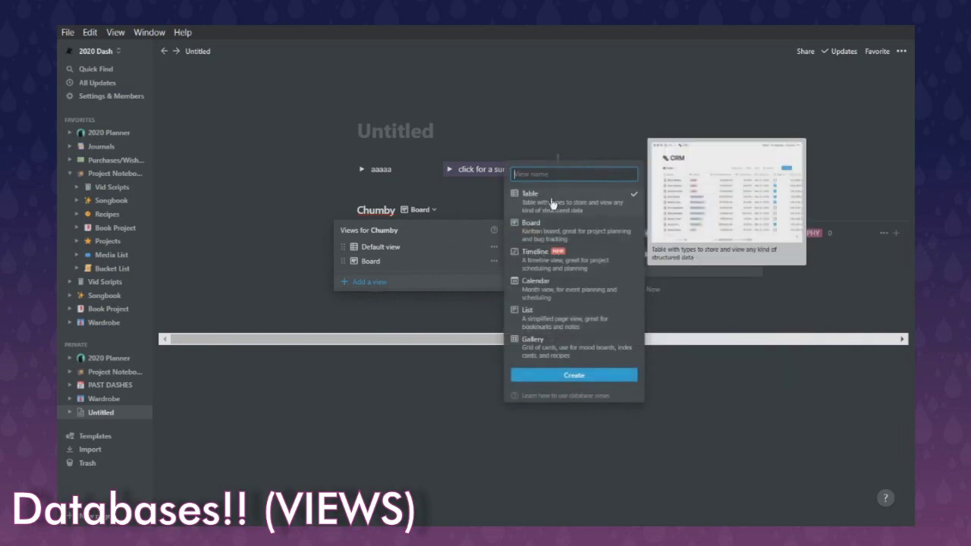
left_click(380, 246)
Step: Add a Table view named "Filtered Table" to the Chumby database
left_click(430, 209)
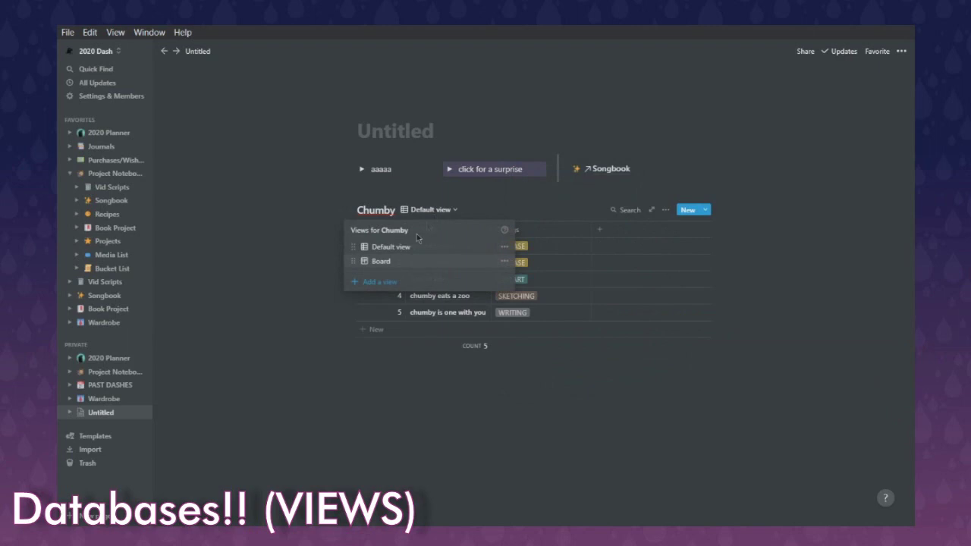
left_click(381, 283)
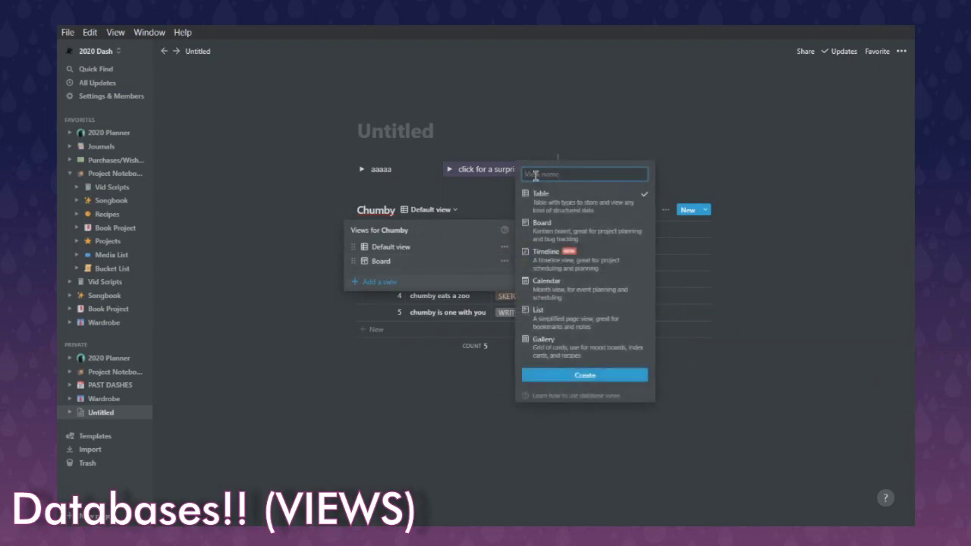
type("Filtered Table")
key("Return")
key("Escape")
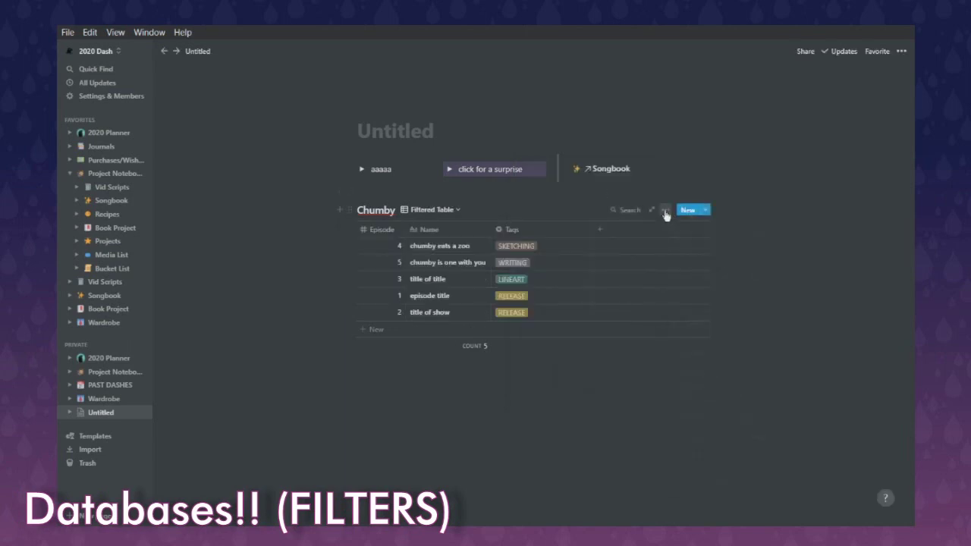
Step: Add a filter to the Filtered Table view so that Tags is not RELEASE
left_click(667, 214)
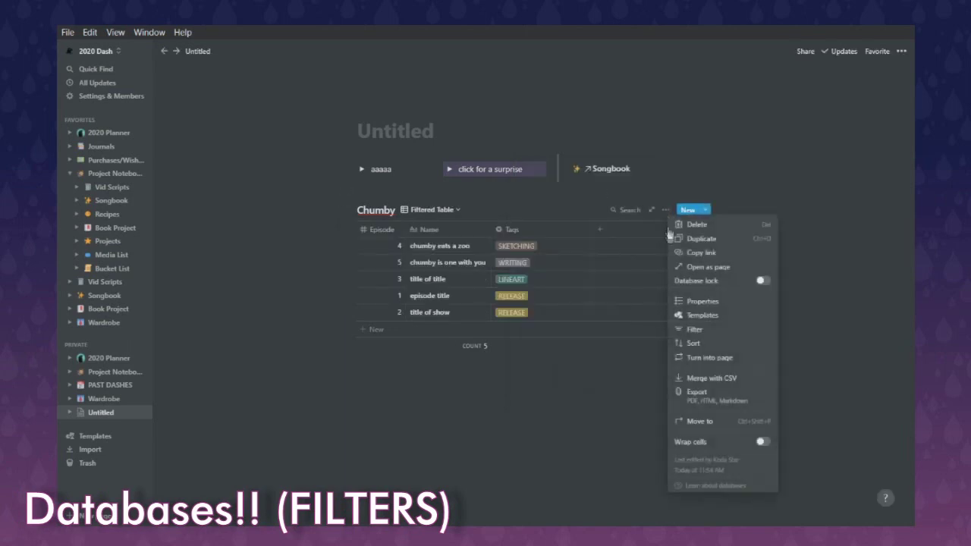
left_click(695, 331)
left_click(501, 307)
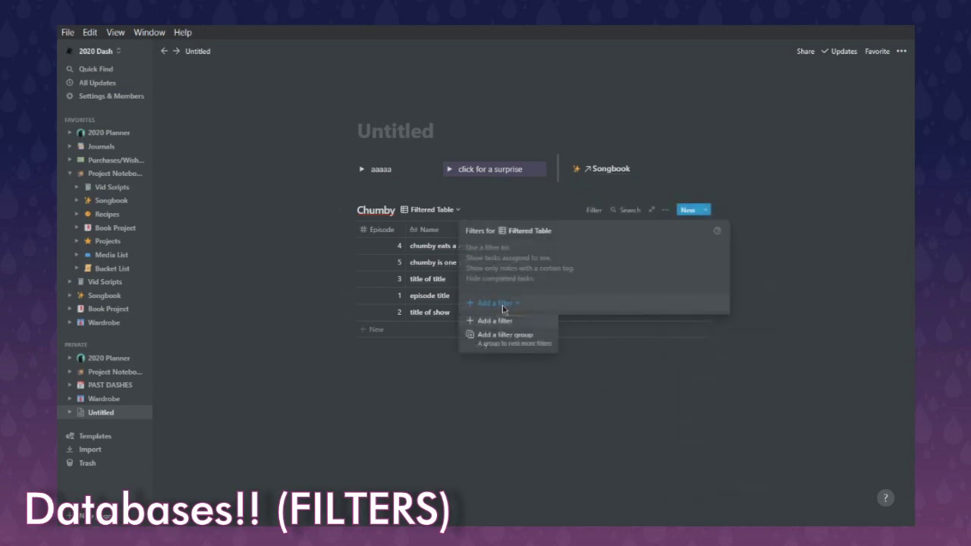
left_click(496, 322)
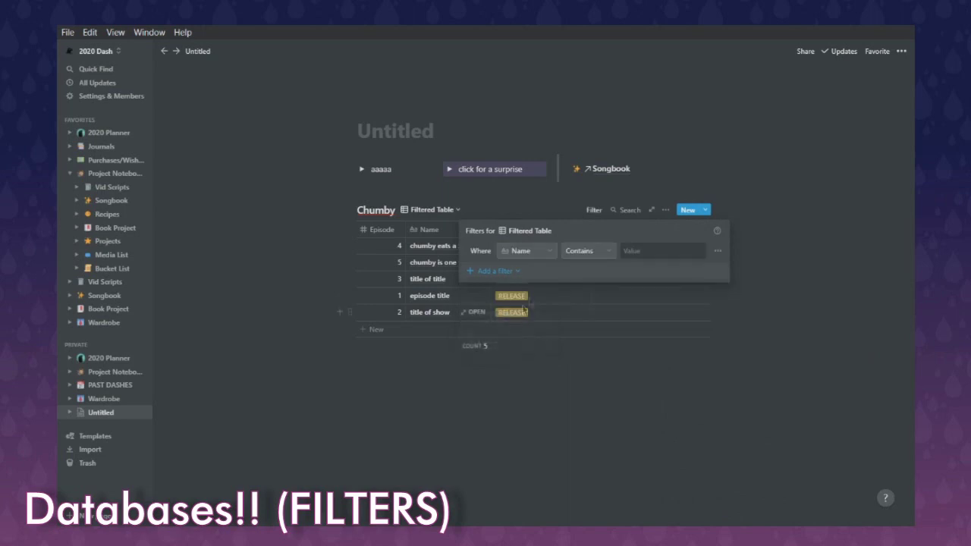
left_click(554, 254)
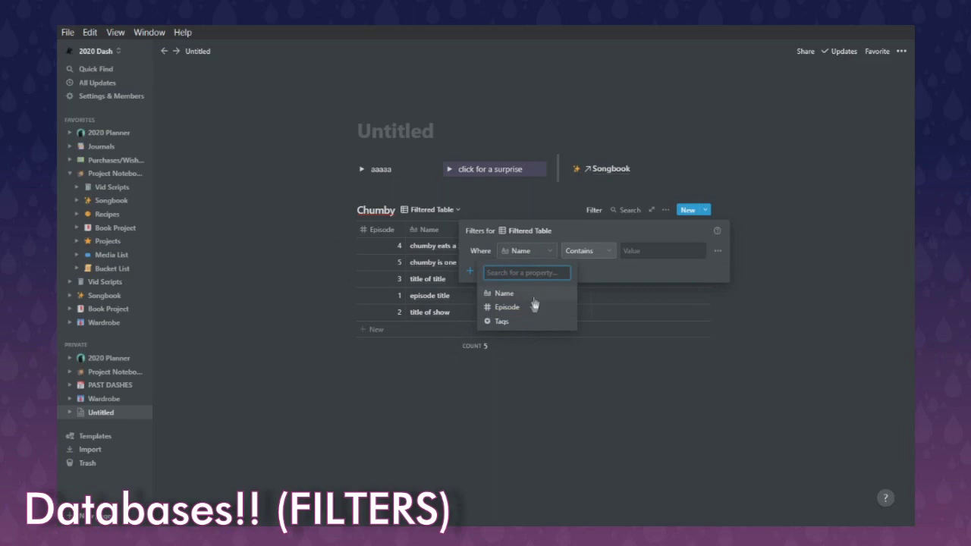
left_click(502, 322)
left_click(606, 257)
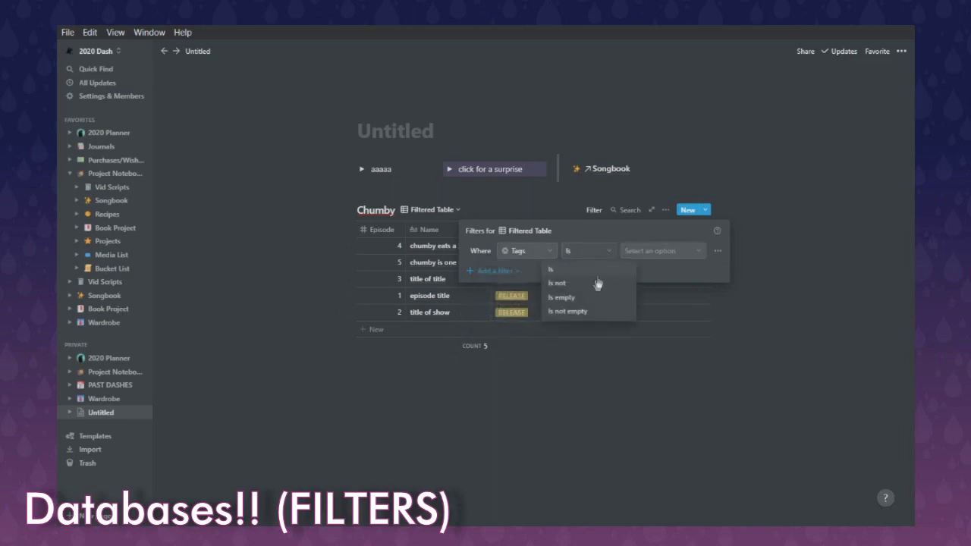
left_click(595, 284)
left_click(664, 252)
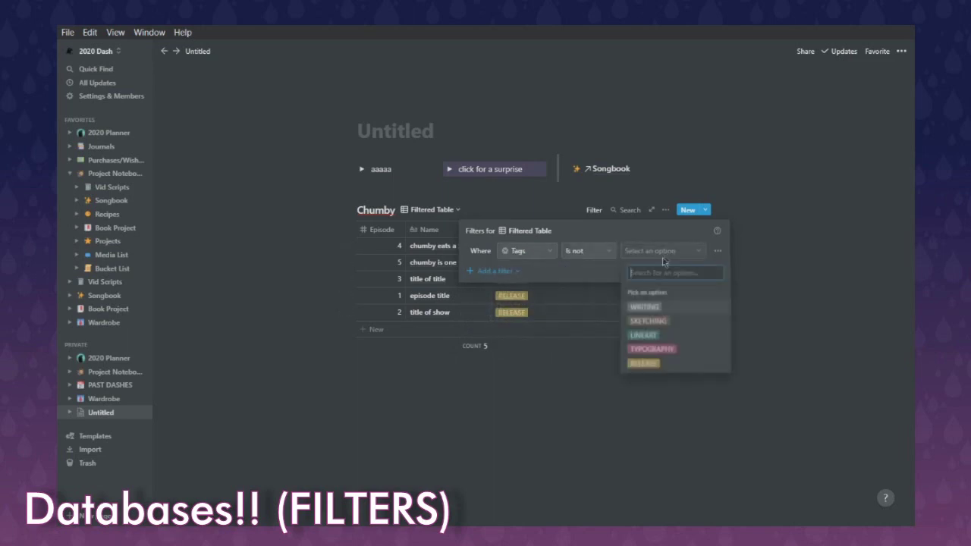
left_click(645, 362)
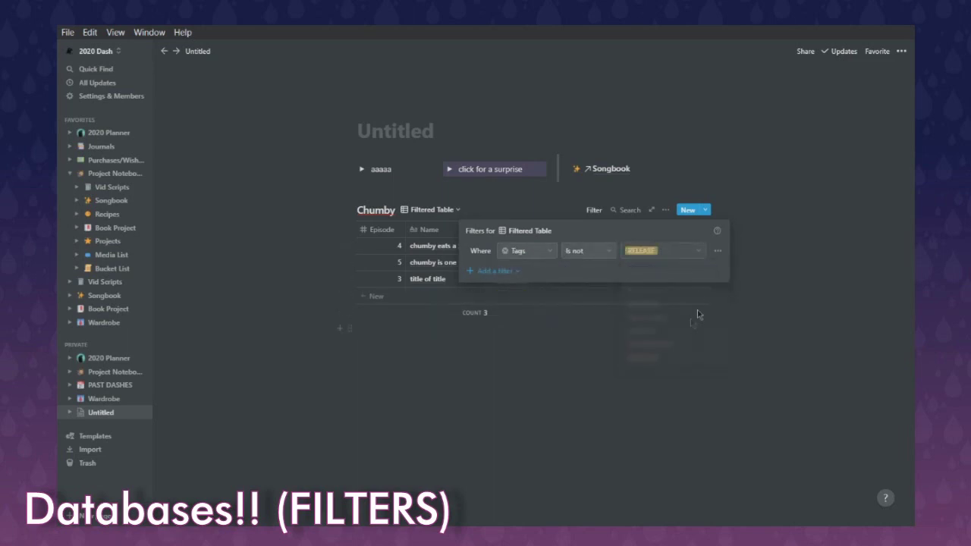
left_click(787, 267)
left_click(432, 209)
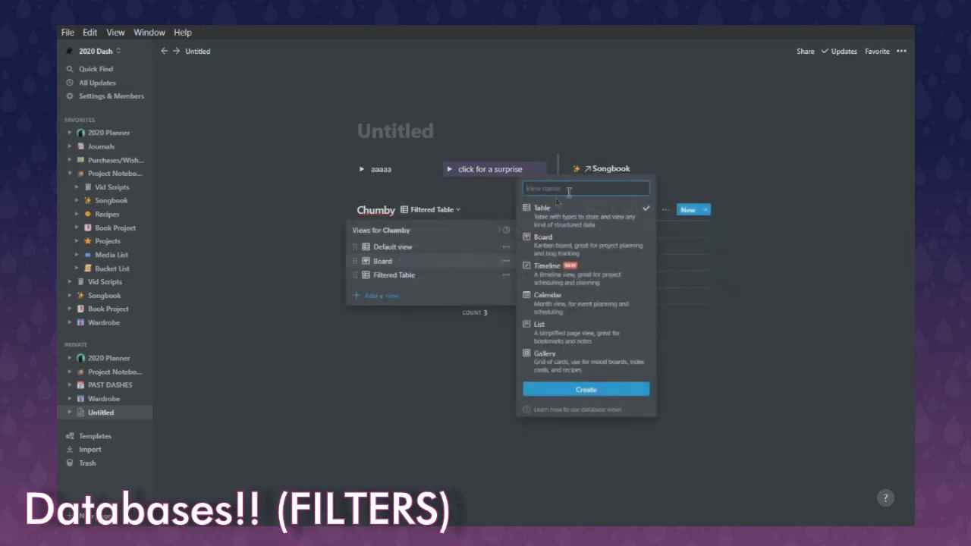
left_click(429, 216)
left_click(433, 210)
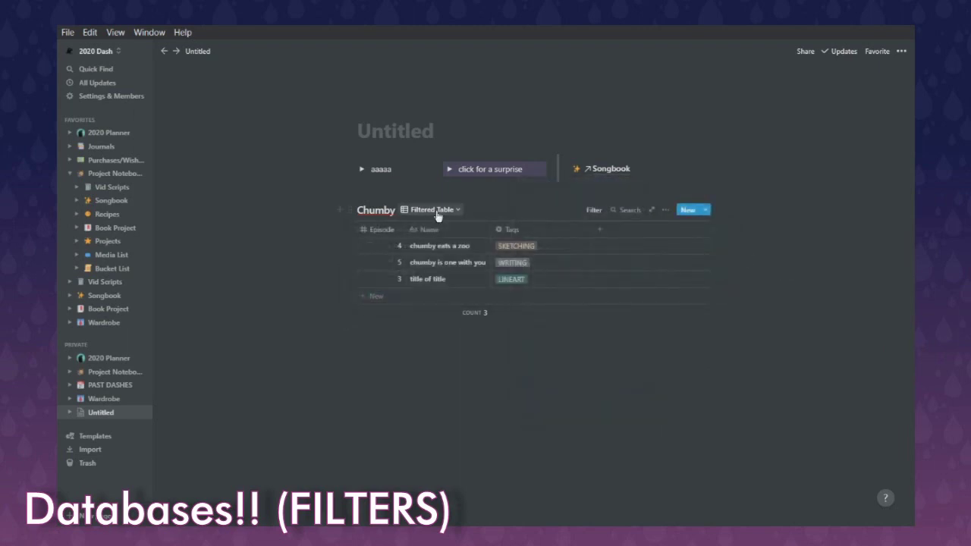
Step: Rename the Filtered Table view of the Chumby database to "WIPs"
left_click(432, 209)
left_click(508, 277)
left_click_drag(508, 295, 448, 289)
type("WIPs")
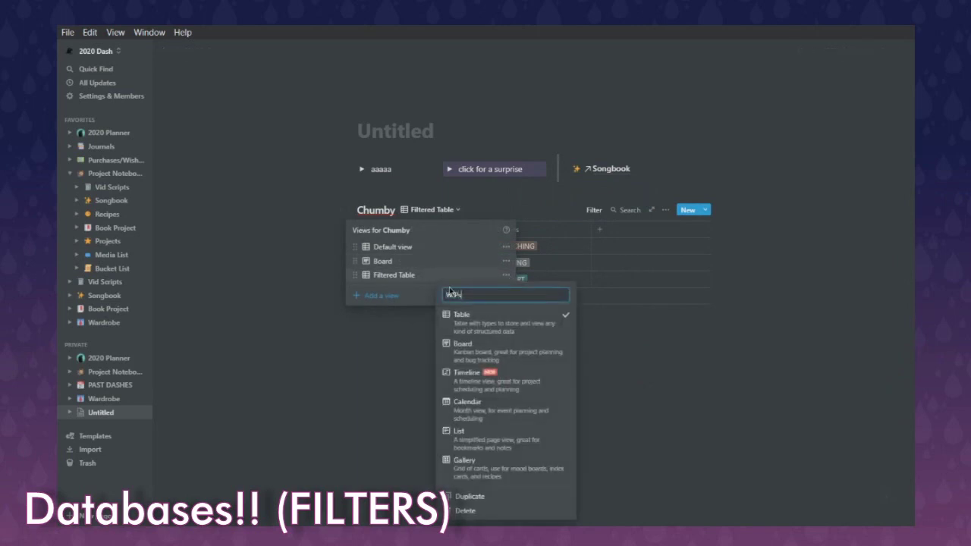
key("Return")
left_click(780, 238)
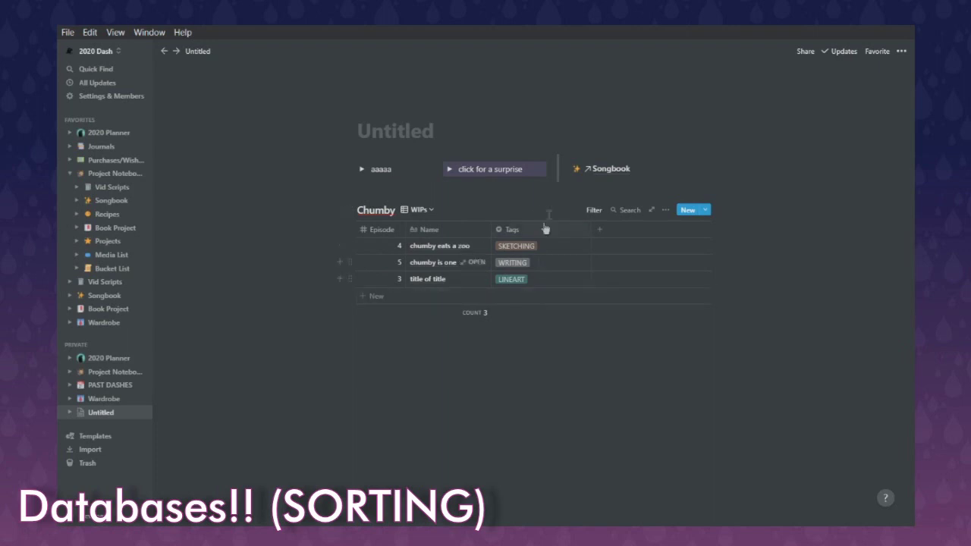
Step: Add a sort to the WIPs view that orders the entries by Episode, ascending
left_click(663, 212)
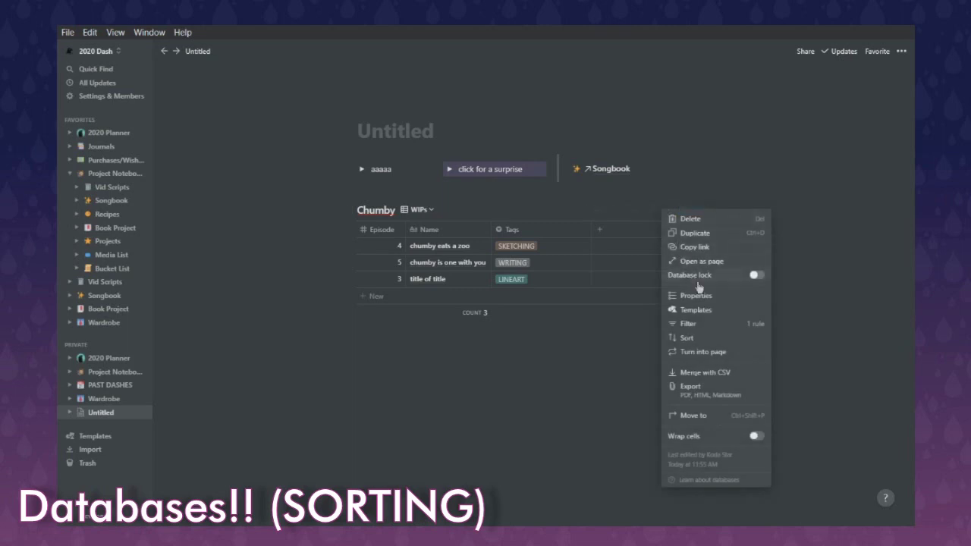
left_click(687, 337)
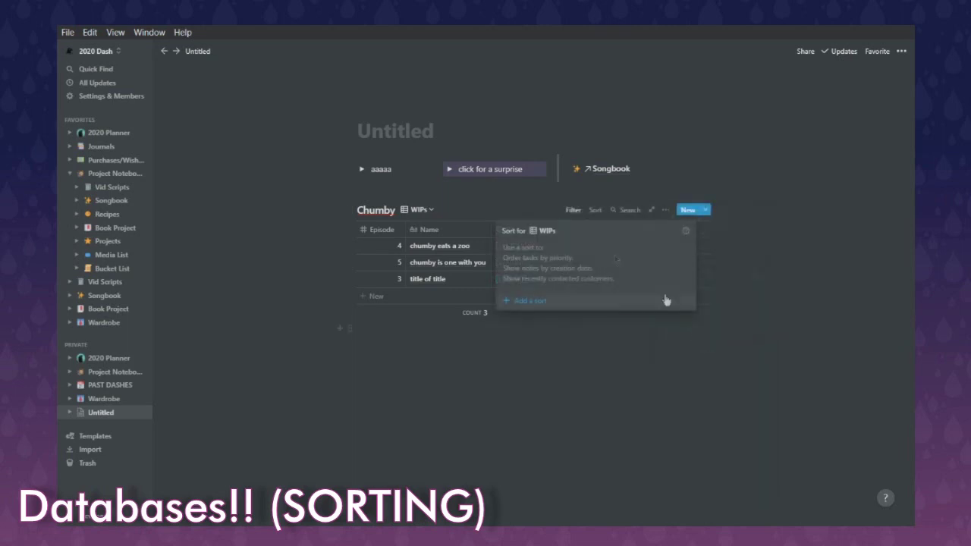
left_click(530, 301)
left_click(546, 250)
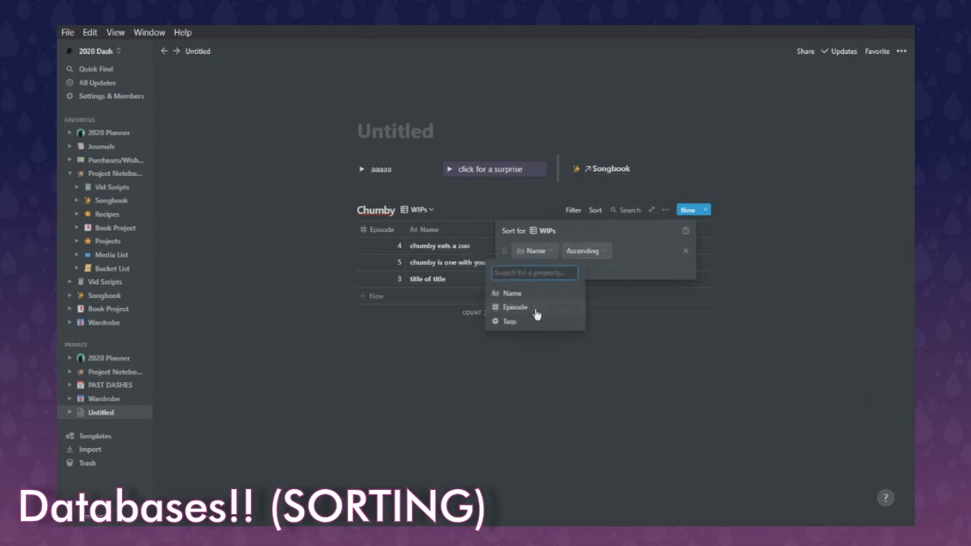
left_click(516, 307)
left_click(597, 255)
left_click(571, 268)
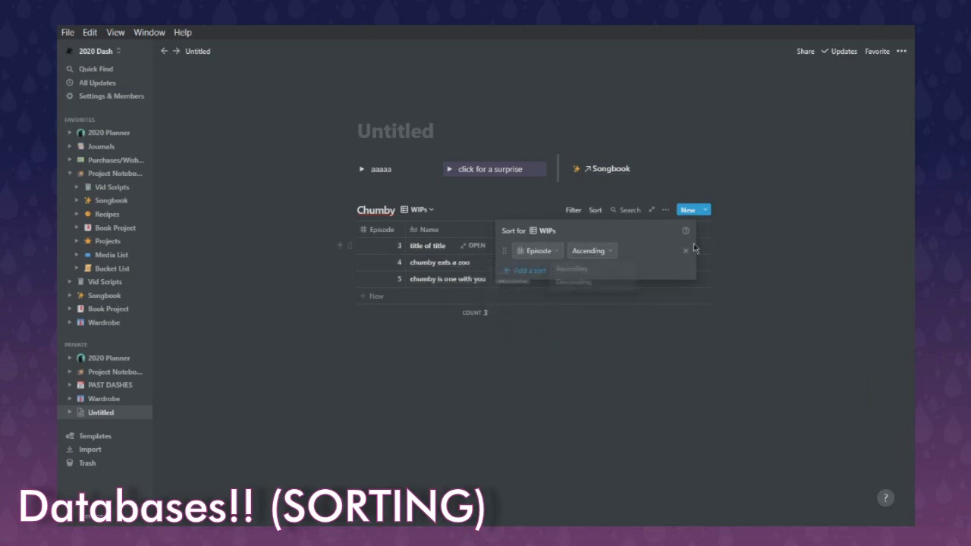
left_click(752, 255)
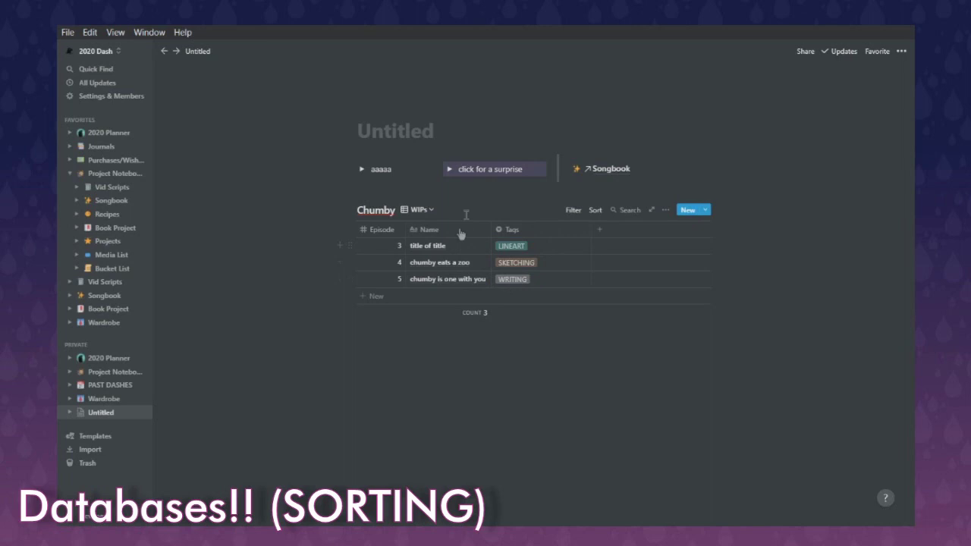
Step: Switch the Chumby database back to its default view and collapse its list of views in the page tree
left_click(422, 210)
left_click(399, 248)
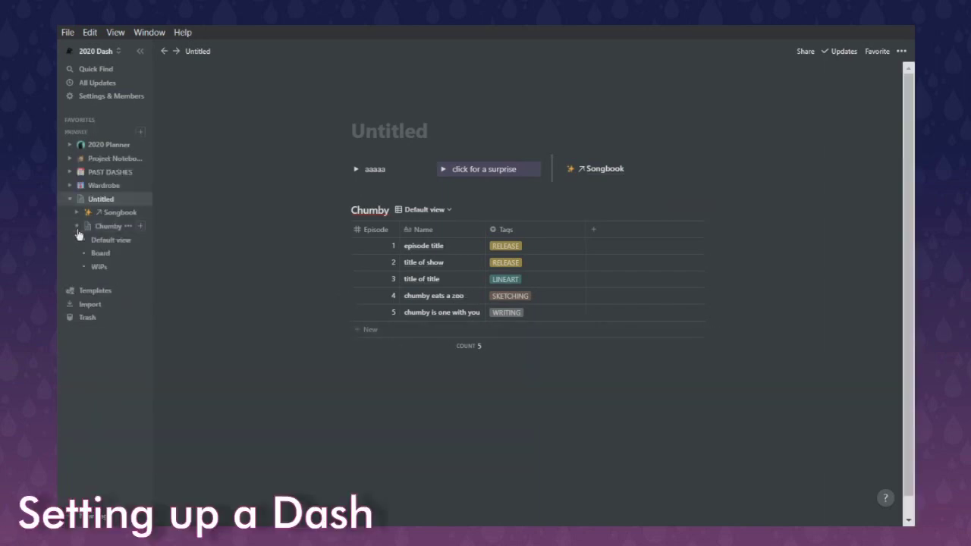
left_click(77, 228)
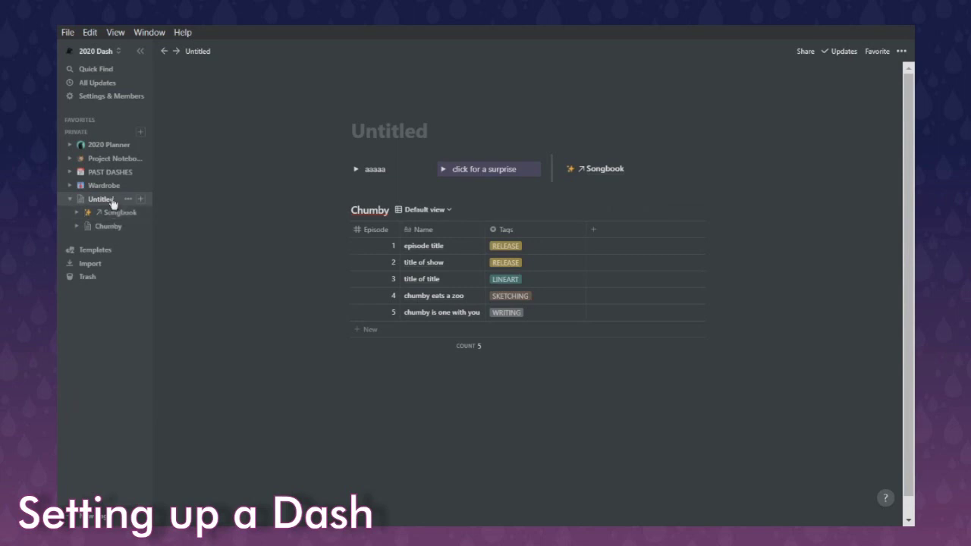
Step: Title the untitled page "Chumby Project"
left_click(386, 135)
type("Chumb")
key("BackSpace")
type("mby Project")
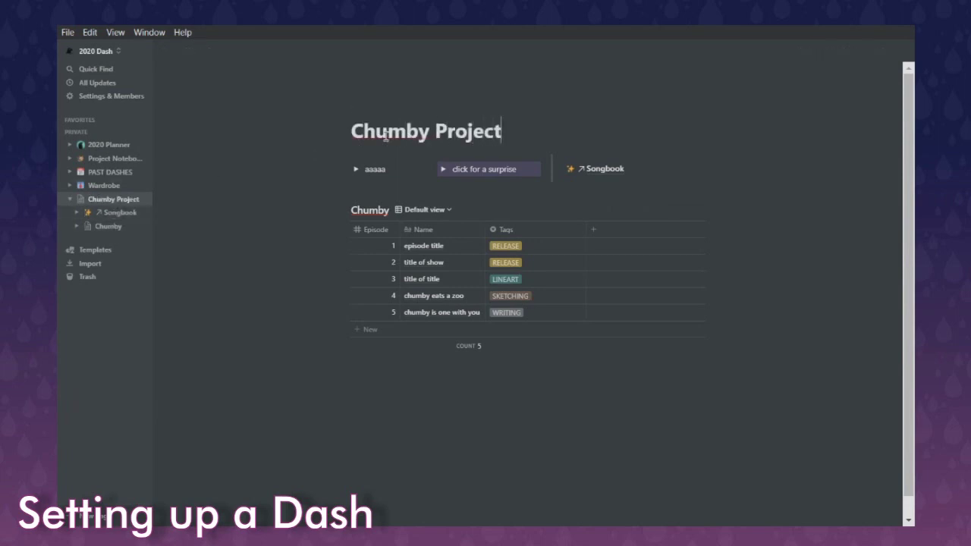
Step: Remove the toggles and Songbook link from the Chumby Project page and rename its inline database "Chumby Episodes"
left_click(106, 227)
left_click(113, 199)
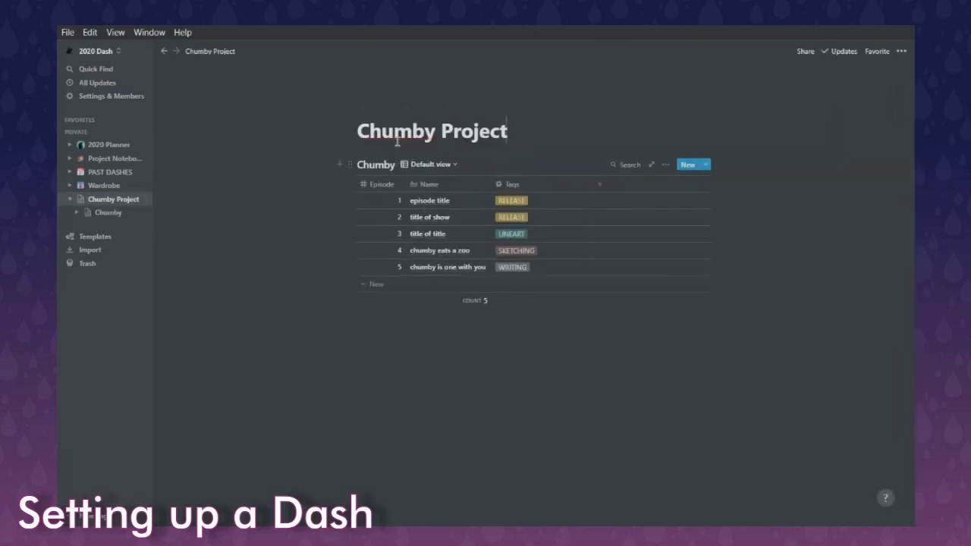
type("Episodes")
Step: View the Chumby Episodes database as its own page, and return to the Chumby Project page
left_click(106, 215)
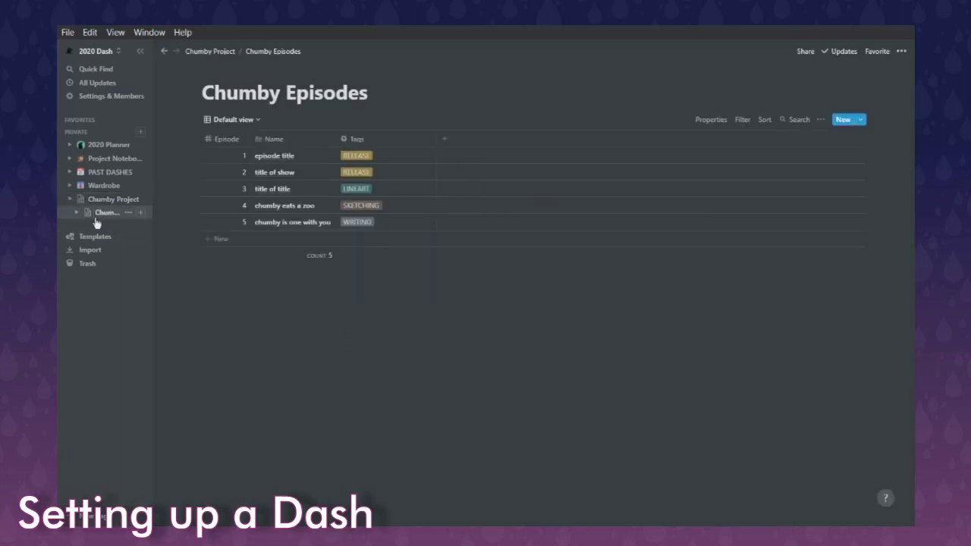
left_click(103, 200)
right_click(101, 206)
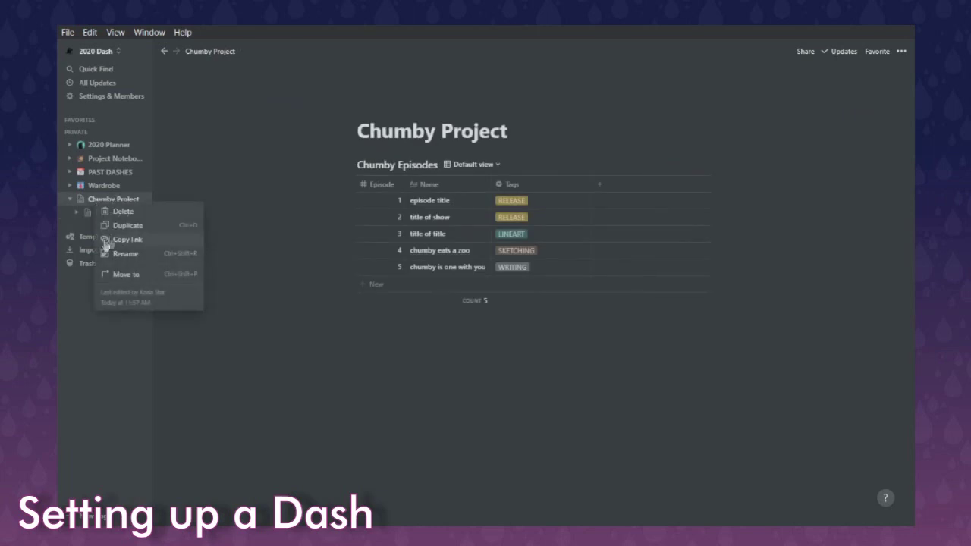
left_click(80, 212)
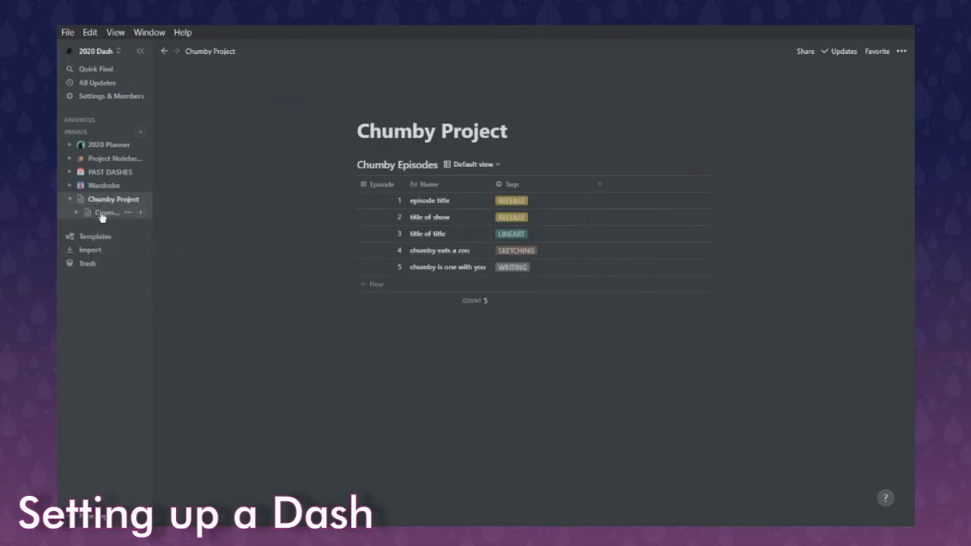
Step: Add a subpage named "Characters" inside Chumby Project
left_click(140, 199)
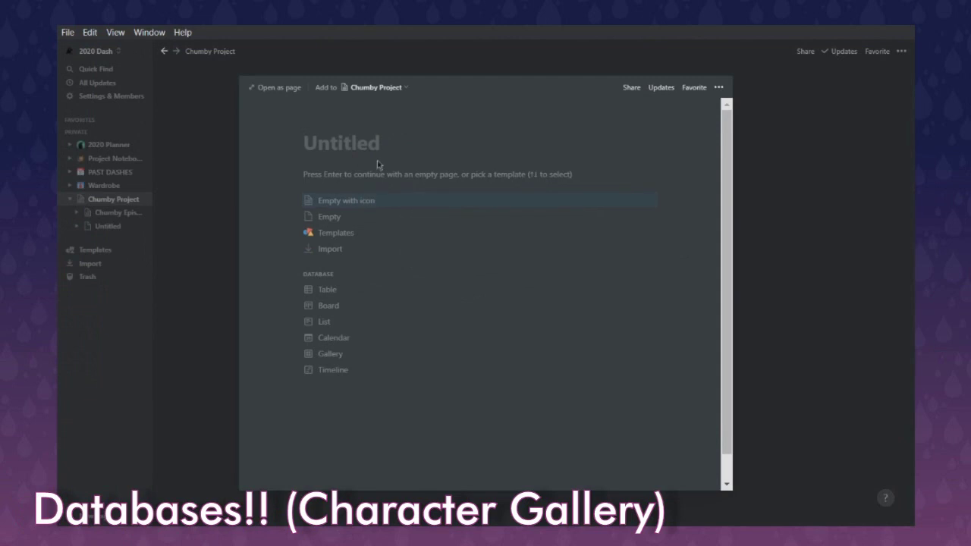
type("Chumby Characte")
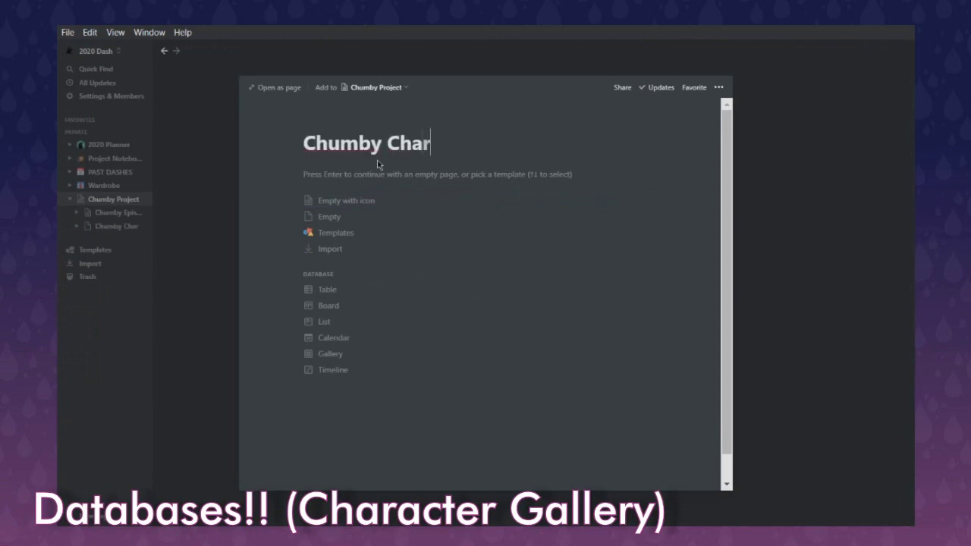
key("Escape")
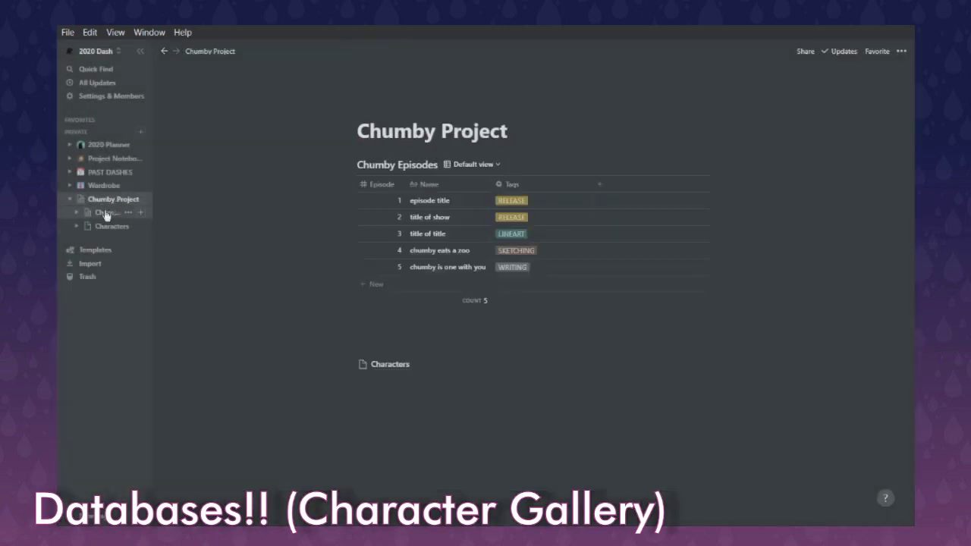
Step: Shorten the Chumby Episodes database title to "Episodes"
left_click(118, 212)
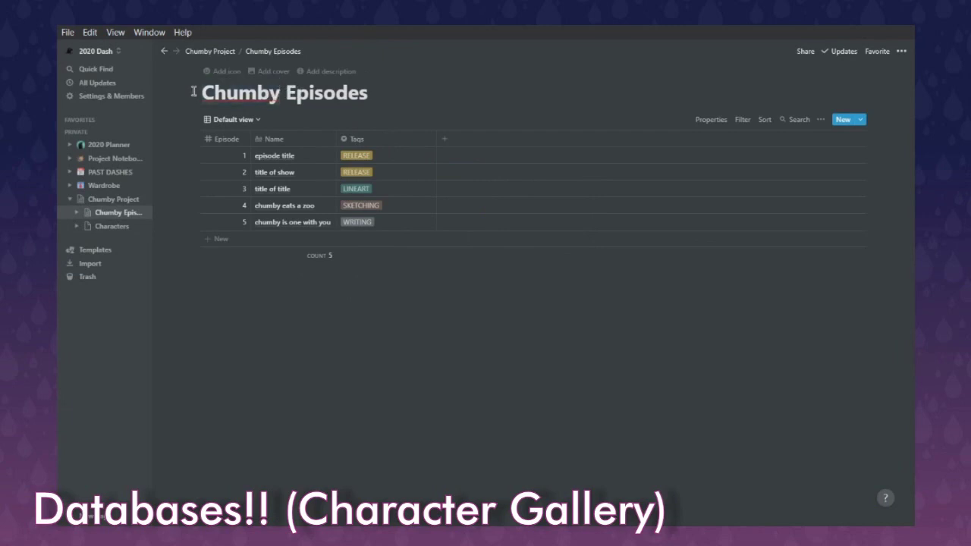
left_click_drag(286, 93, 212, 98)
key("BackSpace")
key("BackSpace")
Step: Start the Characters page as an empty page and insert an inline gallery database in it
left_click(107, 227)
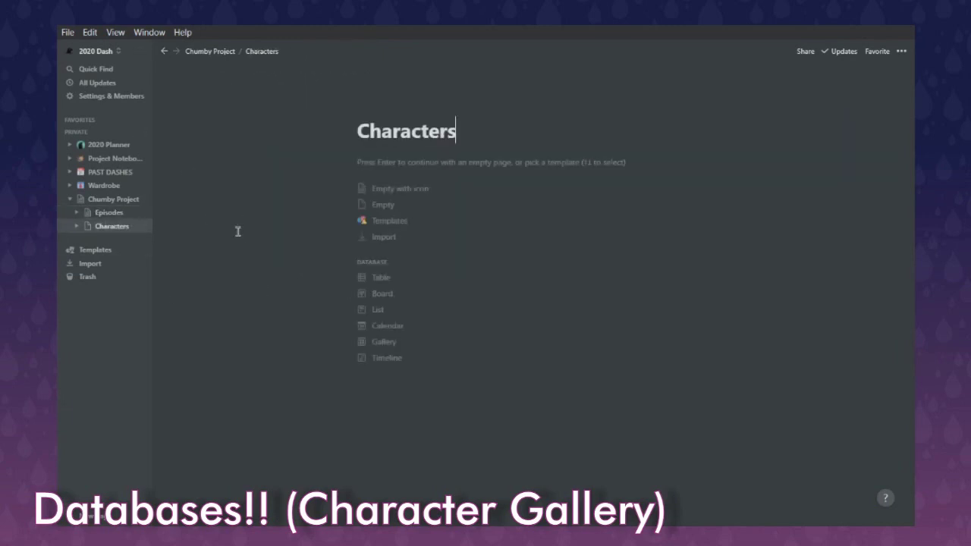
key("Return")
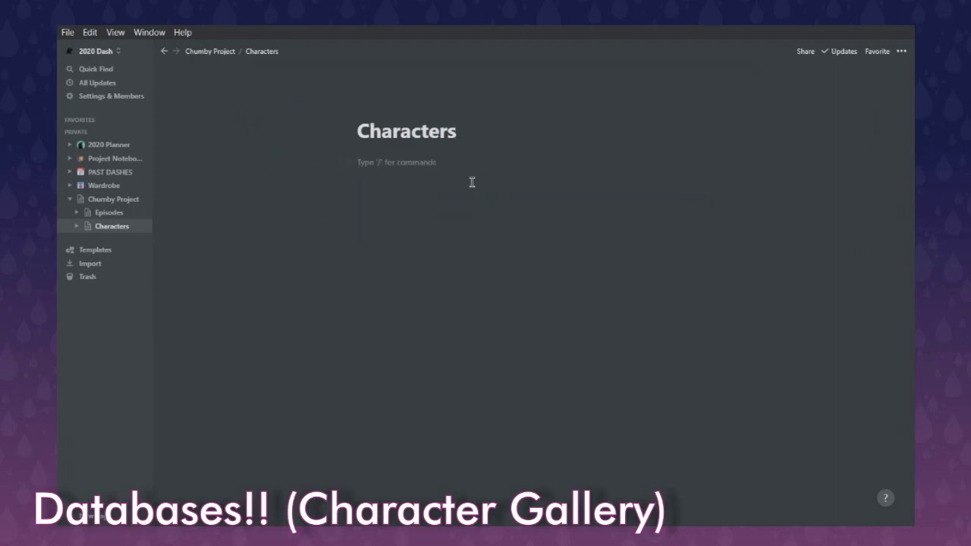
type("/gally")
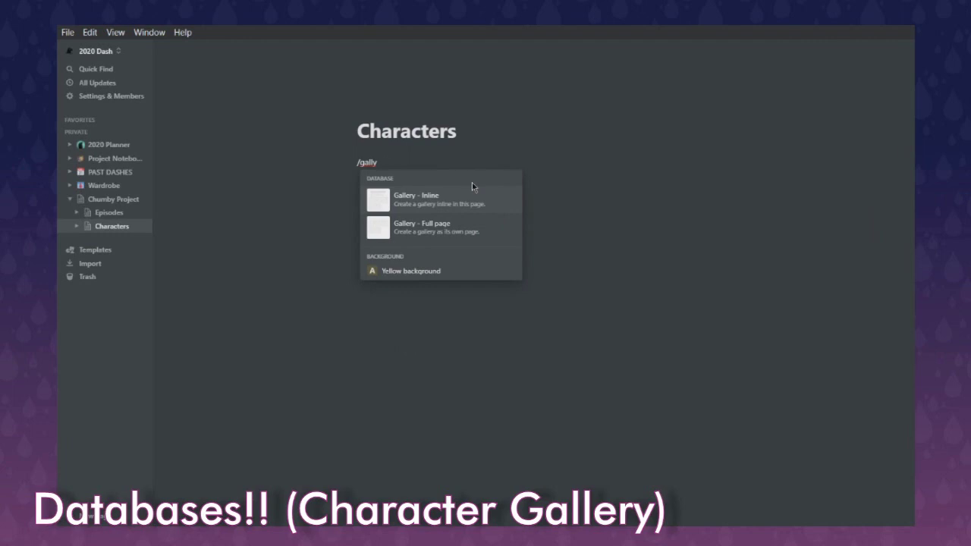
key("Return")
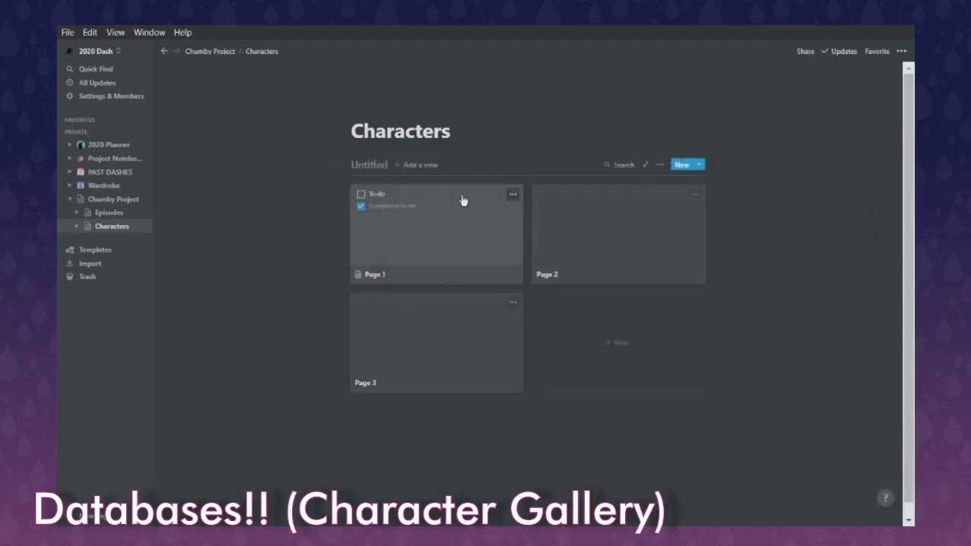
Step: Delete the Page 2 and Page 3 sample cards from the Characters gallery
right_click(596, 241)
left_click(614, 271)
right_click(426, 339)
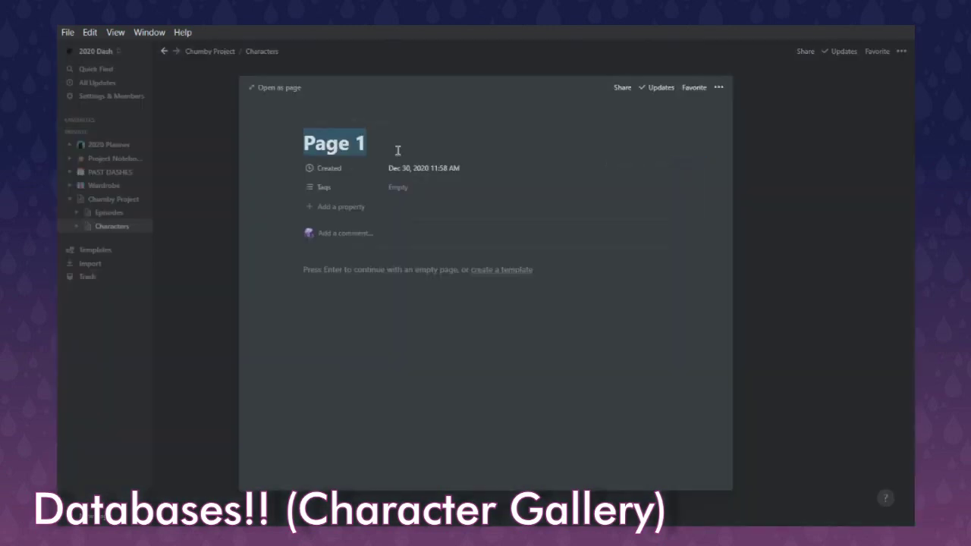
Step: Rename the Page 1 gallery card "Chumby", leave its Tags empty, and return to the gallery
type("Chumby")
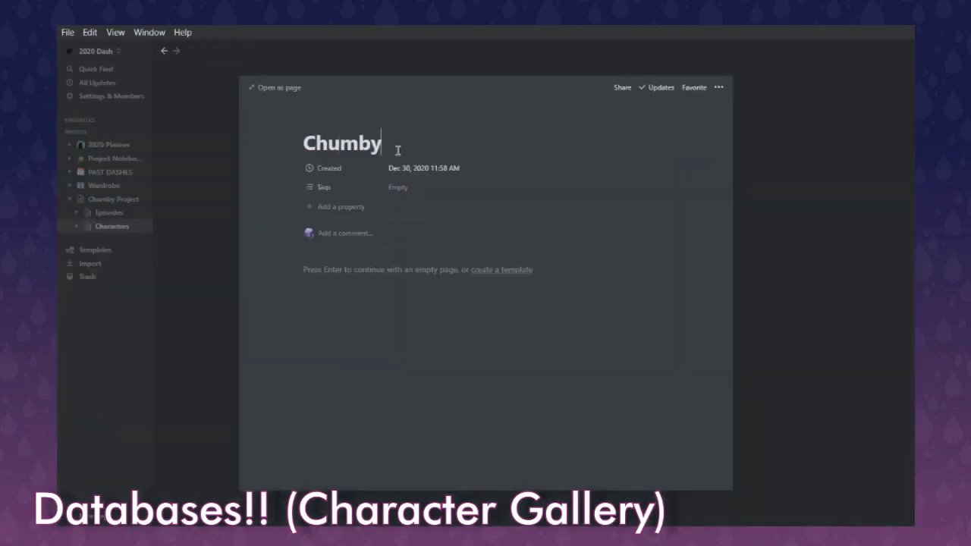
left_click(406, 188)
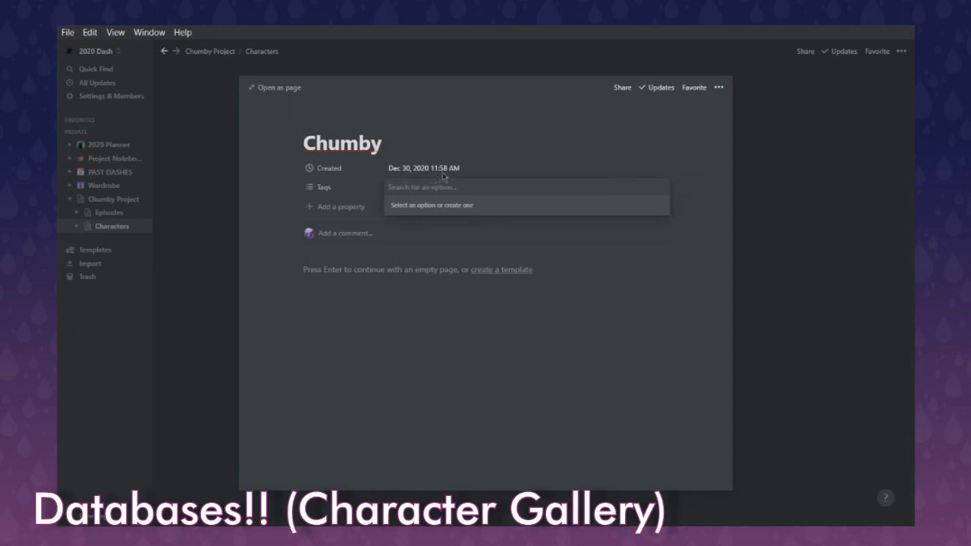
key("Escape")
key("Escape")
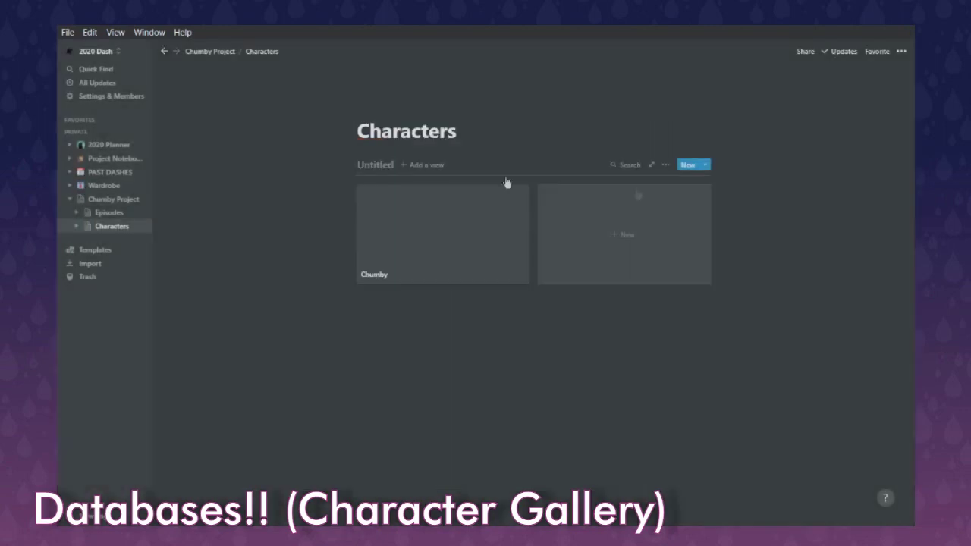
Step: Open the Chumby card and change its Tags property to the Number type
left_click(466, 226)
left_click(319, 189)
mouse_move(365, 245)
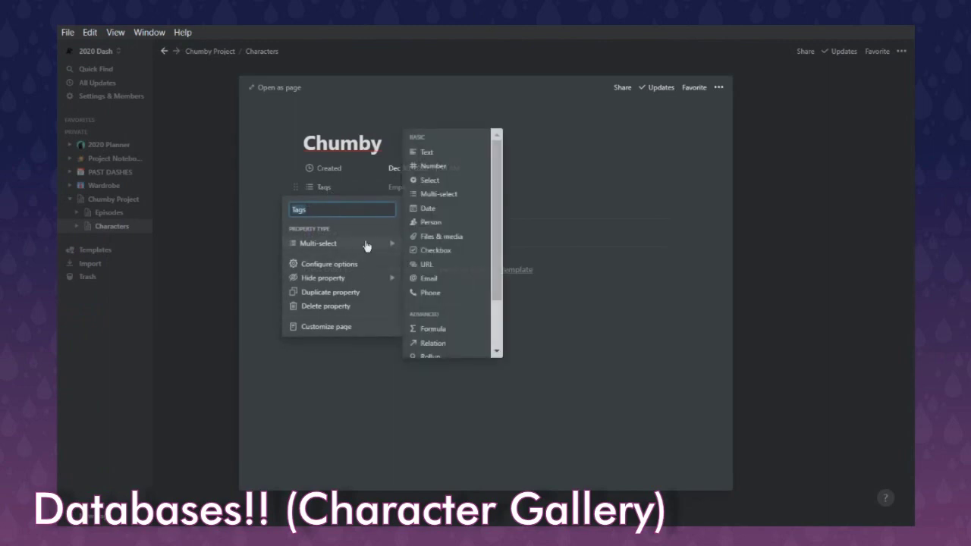
left_click(471, 166)
left_click(443, 187)
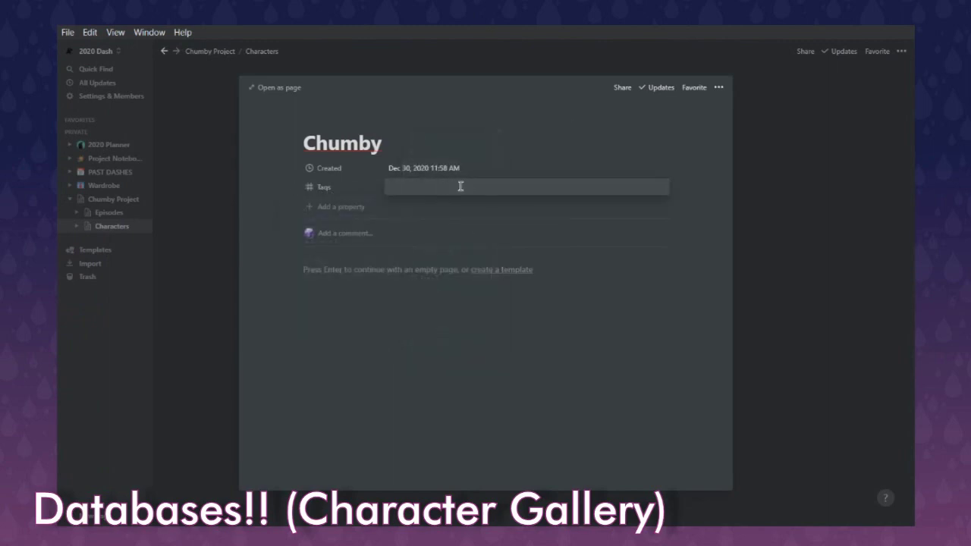
Step: Rename the Tags property "Appears in" and set Chumby's value to 1
left_click(332, 189)
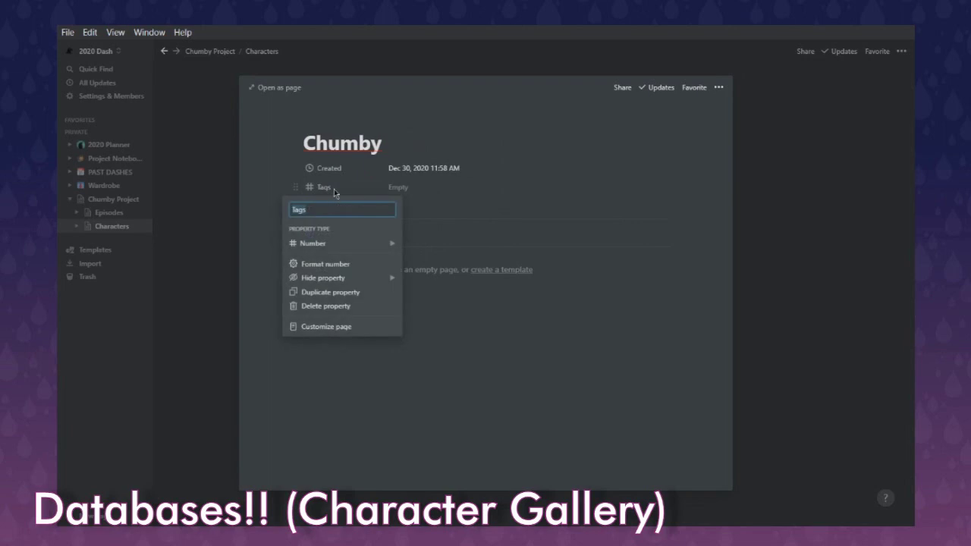
type("Appears in")
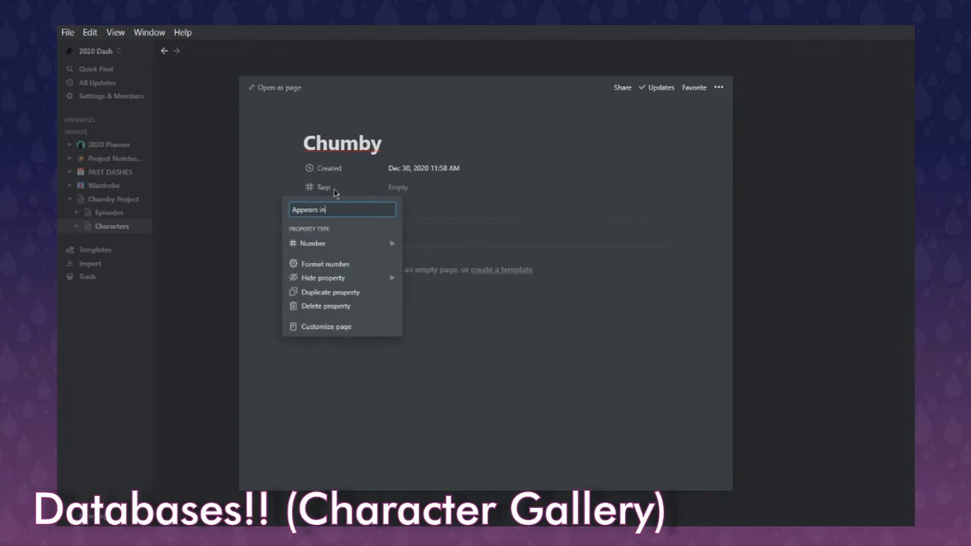
key("Return")
key("Return")
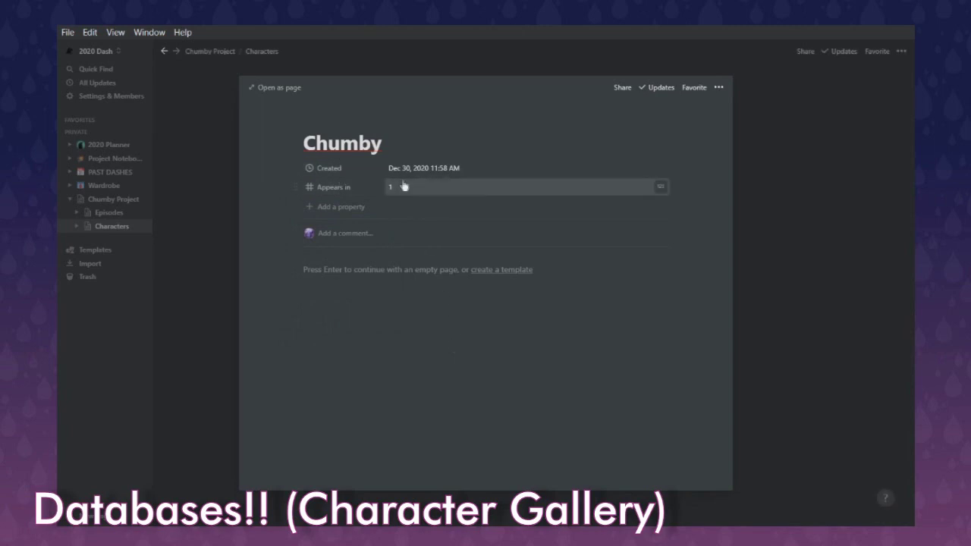
Step: Add three more text properties with default names to the Chumby card and return to the gallery
left_click(334, 209)
left_click(591, 227)
left_click(371, 232)
left_click(451, 251)
left_click(341, 249)
left_click(835, 251)
left_click(835, 248)
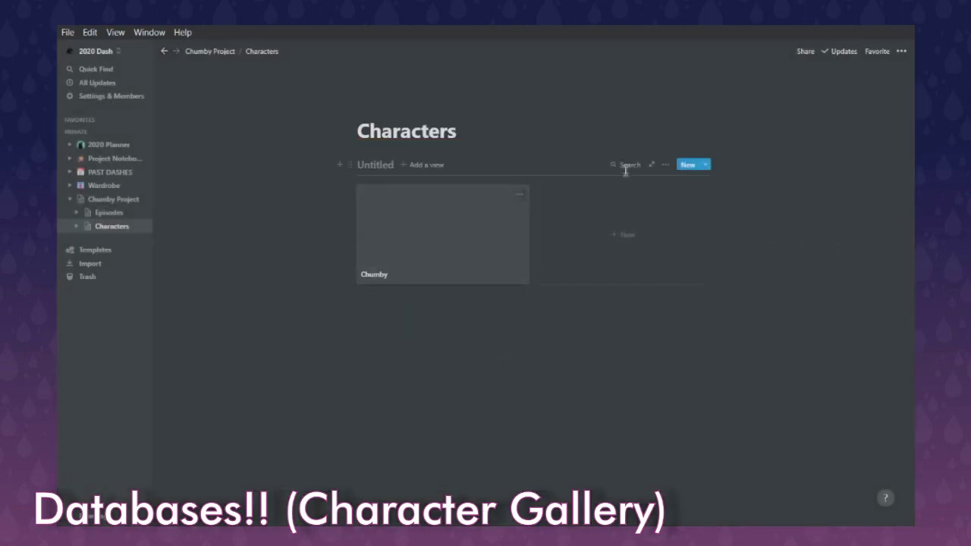
Step: Add a table view named "table" to the untitled database on the Characters page
left_click(665, 164)
left_click(542, 166)
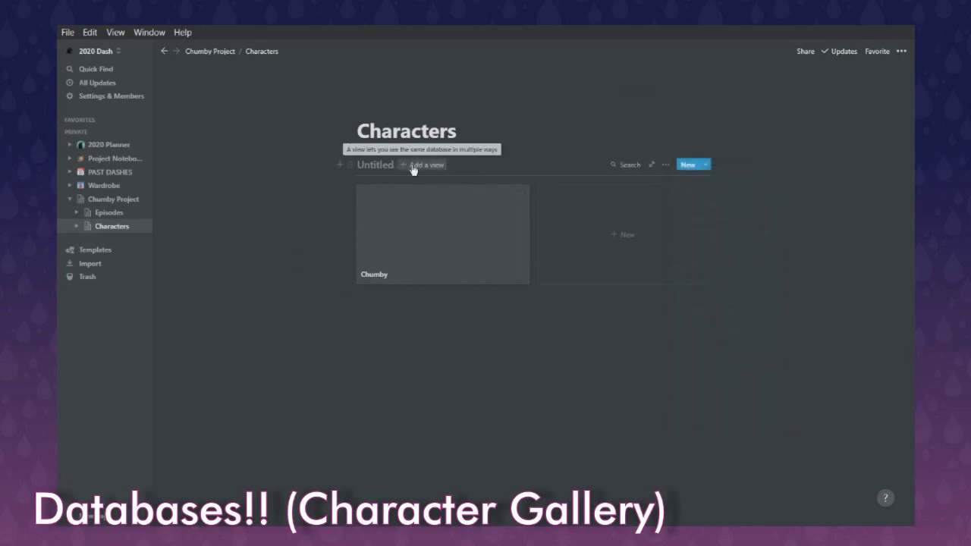
left_click(413, 166)
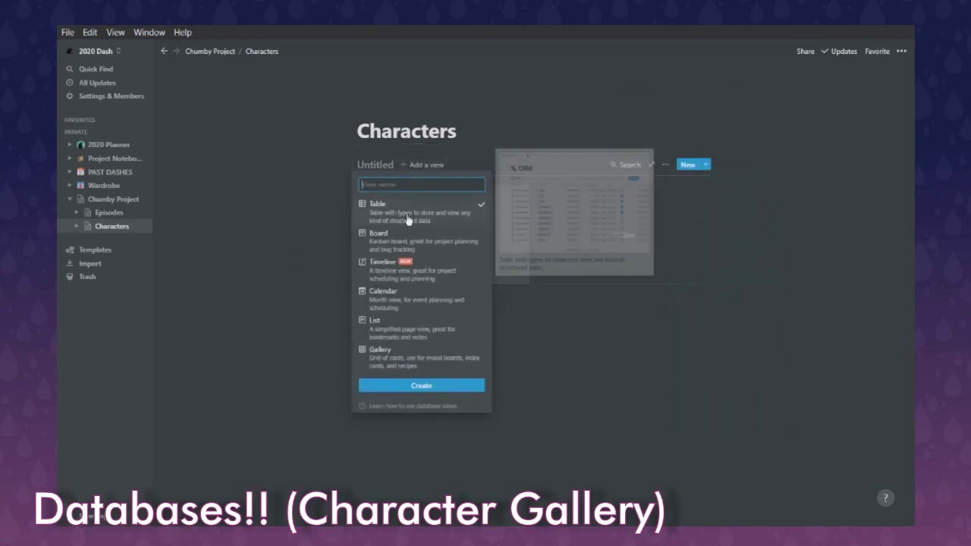
type("table")
key("Return")
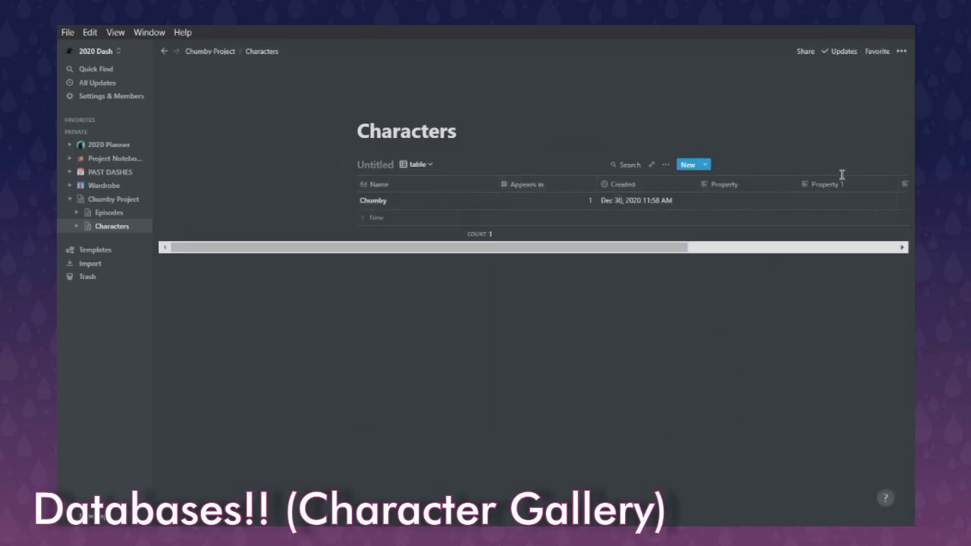
Step: Open the Chumby record from the table view and delete its empty text property named "Property"
scroll(794, 198, "right", 5)
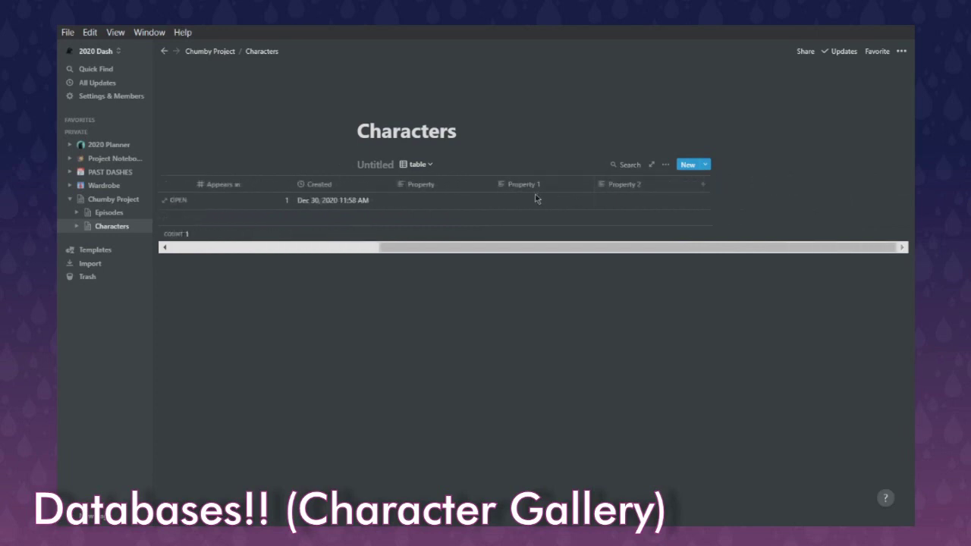
scroll(427, 197, "left", 5)
left_click(488, 202)
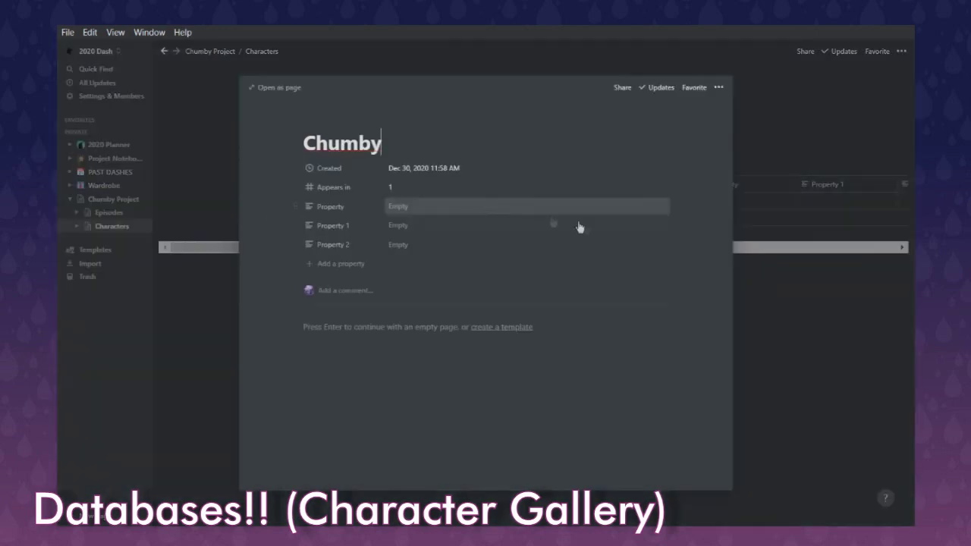
left_click(332, 226)
left_click(334, 311)
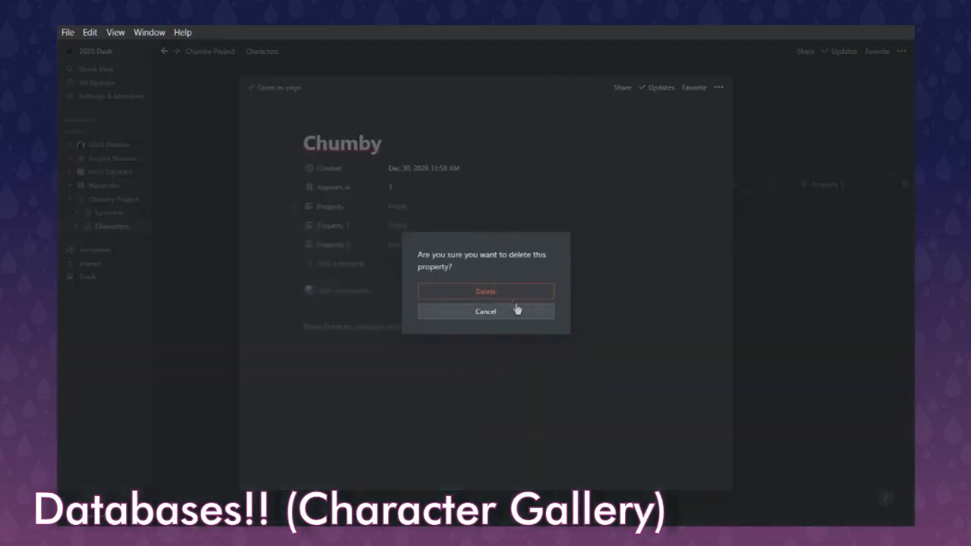
left_click(481, 292)
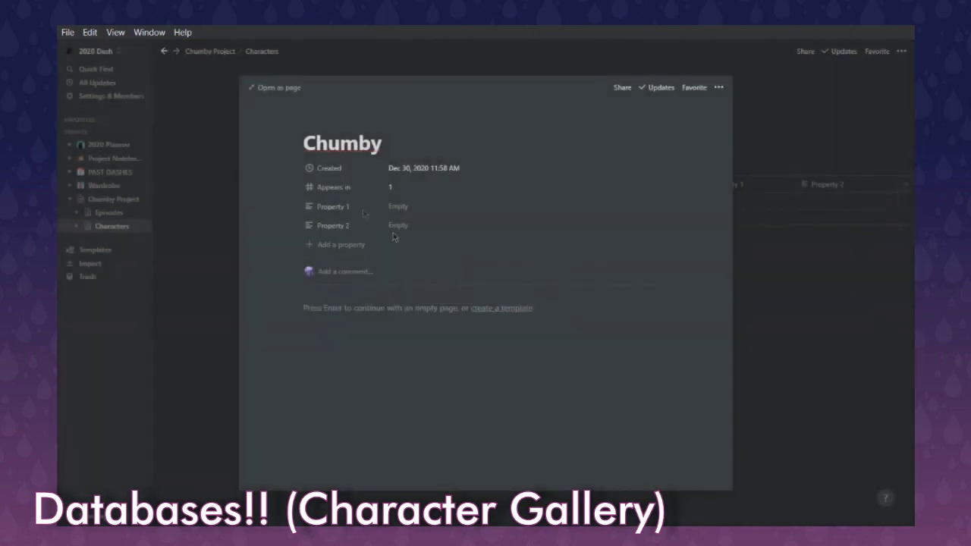
Step: Delete the remaining Property 1 and Property 2 text properties from the Chumby record
left_click(330, 207)
mouse_move(342, 277)
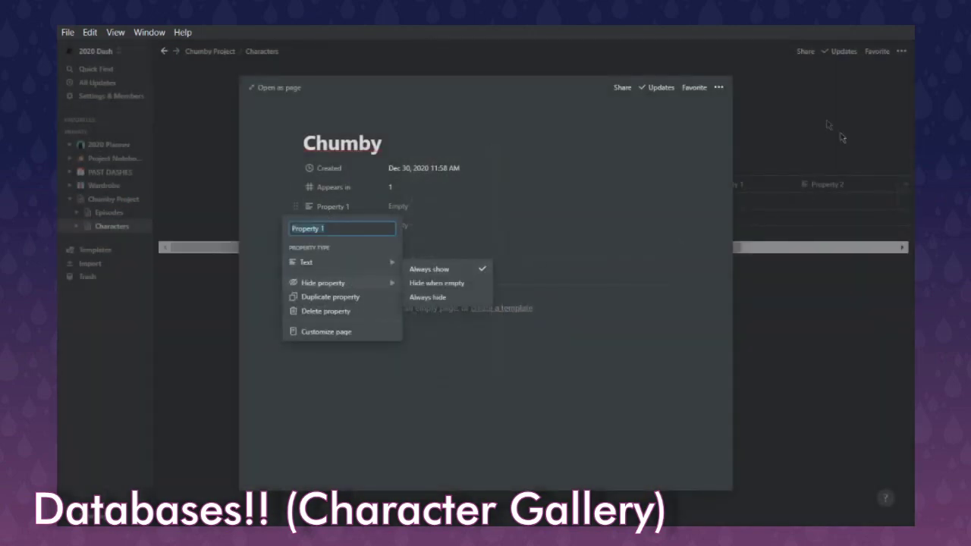
left_click(415, 285)
left_click(363, 208)
left_click(362, 312)
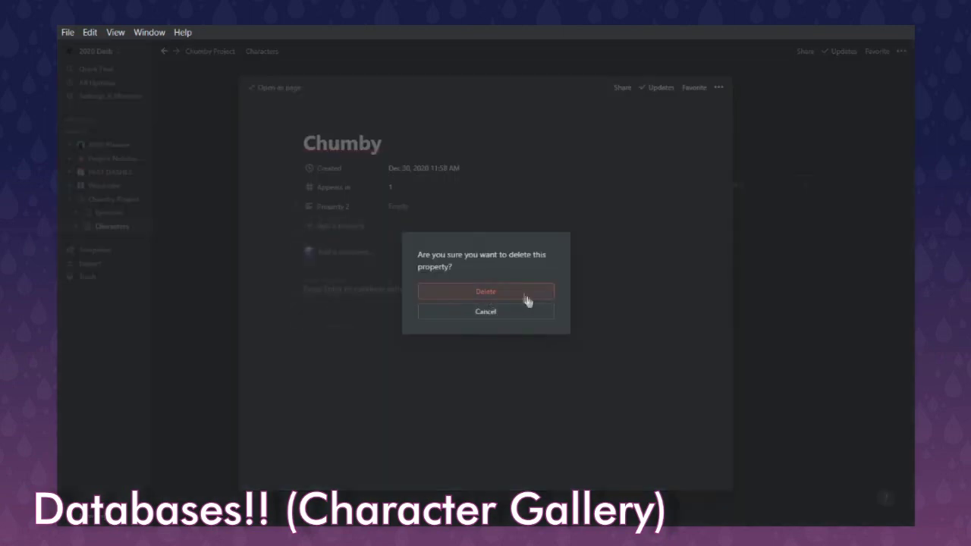
left_click(523, 294)
left_click(414, 291)
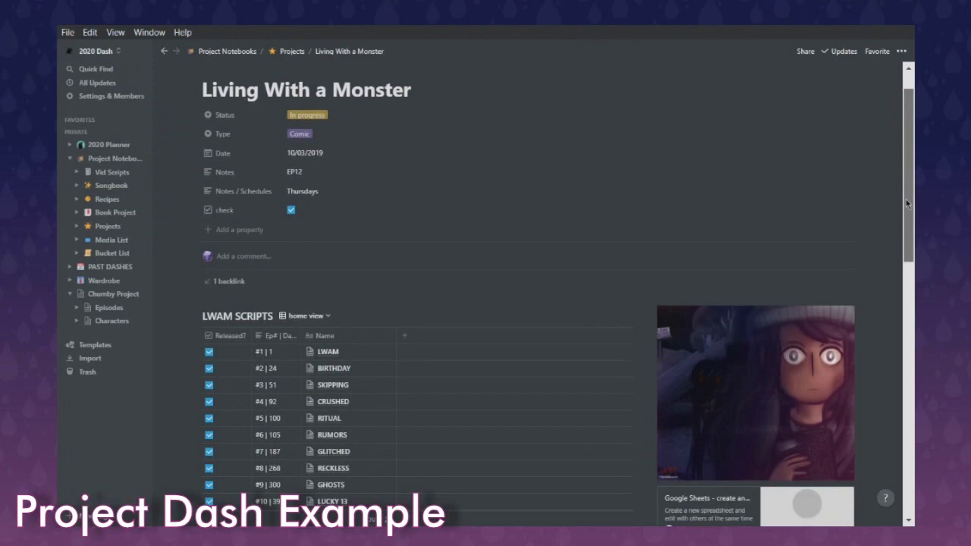
Step: On the Living With a Monster page, switch the Characters gallery to the Coven view and back to Gallery View
left_click_drag(906, 204, 901, 396)
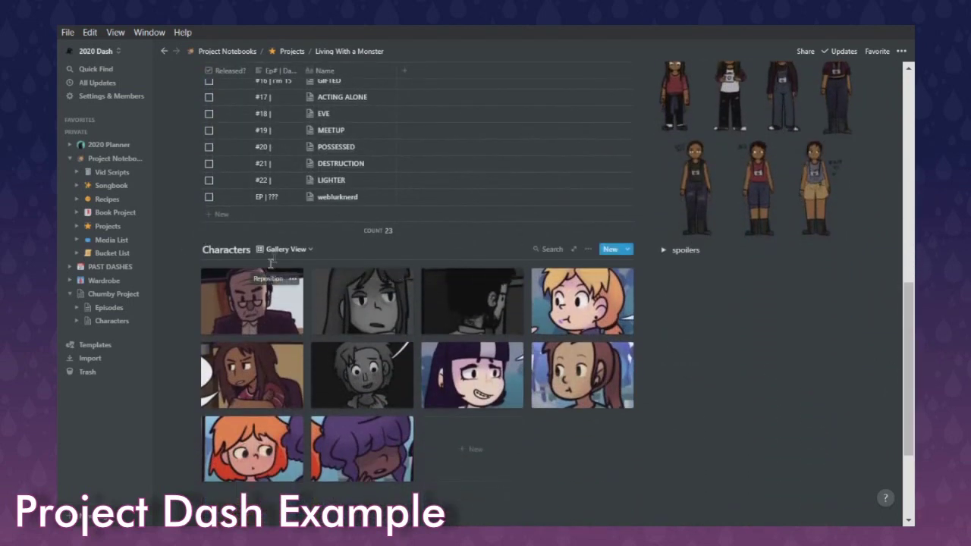
left_click(286, 249)
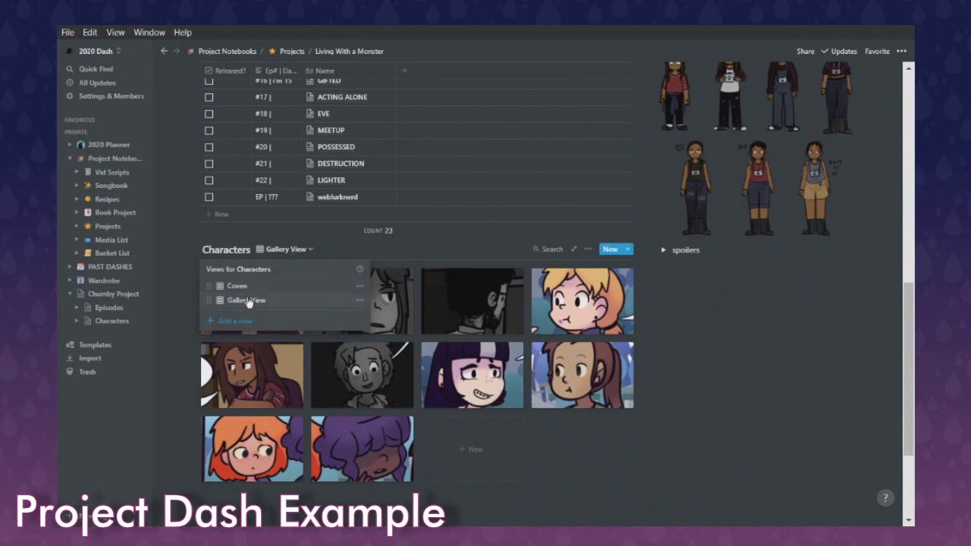
scroll(277, 360, "up", 1)
left_click(276, 360)
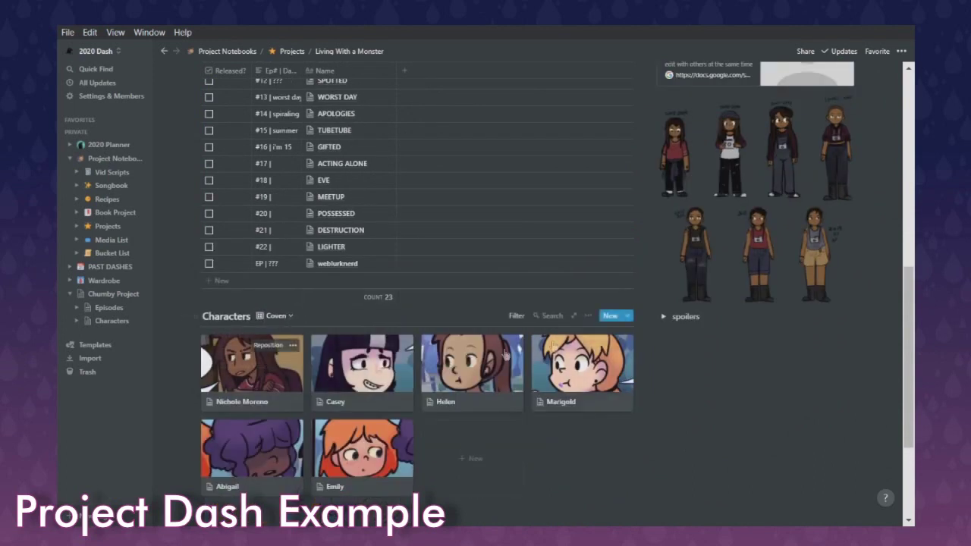
left_click(265, 315)
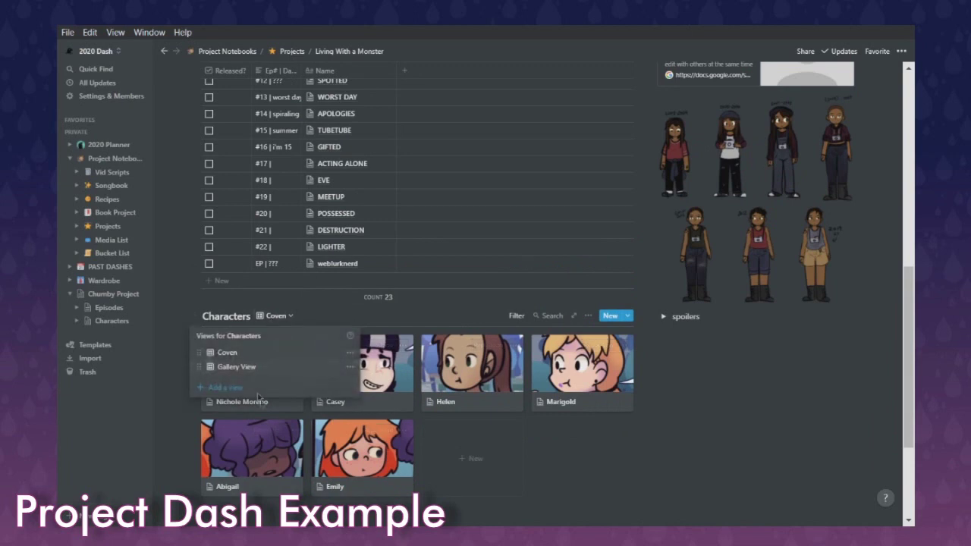
left_click(259, 366)
scroll(559, 330, "down", 2)
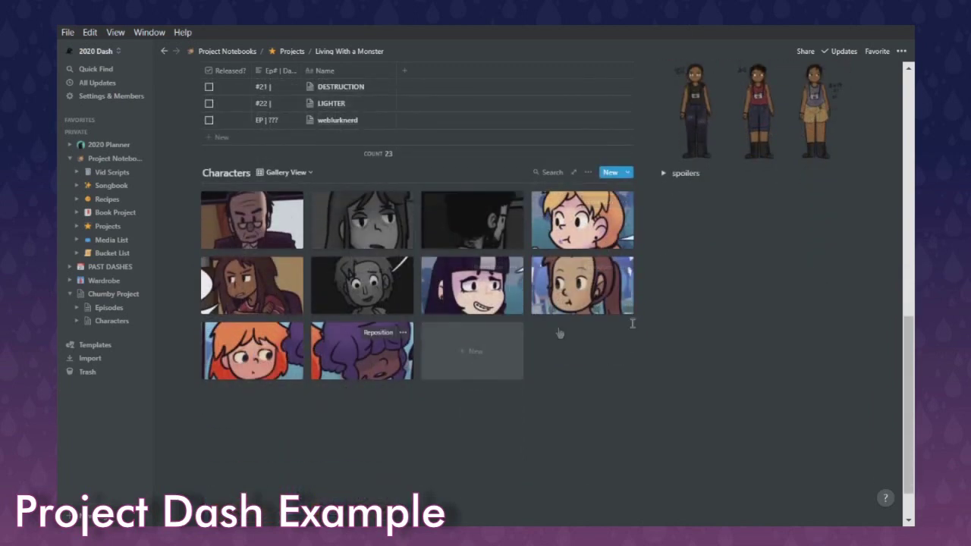
Step: Open the protagonist's card from the Characters gallery, skim its content, and close it
left_click_drag(580, 228, 565, 242)
left_click(262, 285)
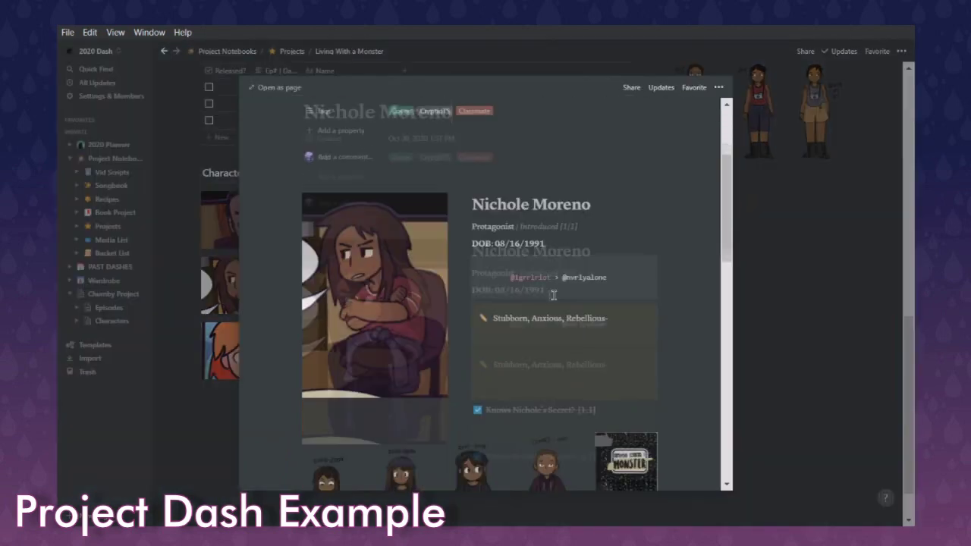
scroll(554, 295, "down", 4)
scroll(554, 295, "up", 3)
left_click(769, 260)
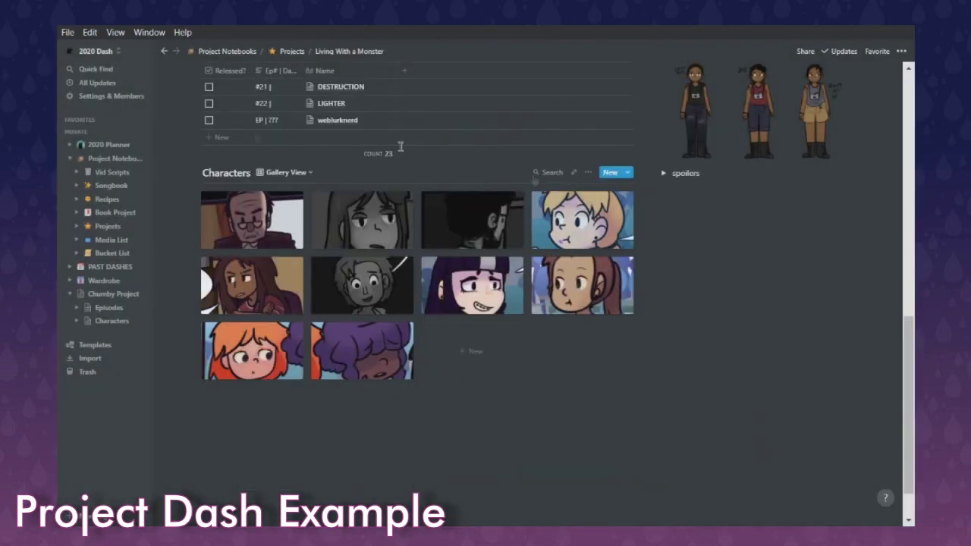
Step: Reopen the protagonist's card and examine its cover, tags, and profile details
left_click(263, 282)
mouse_move(619, 142)
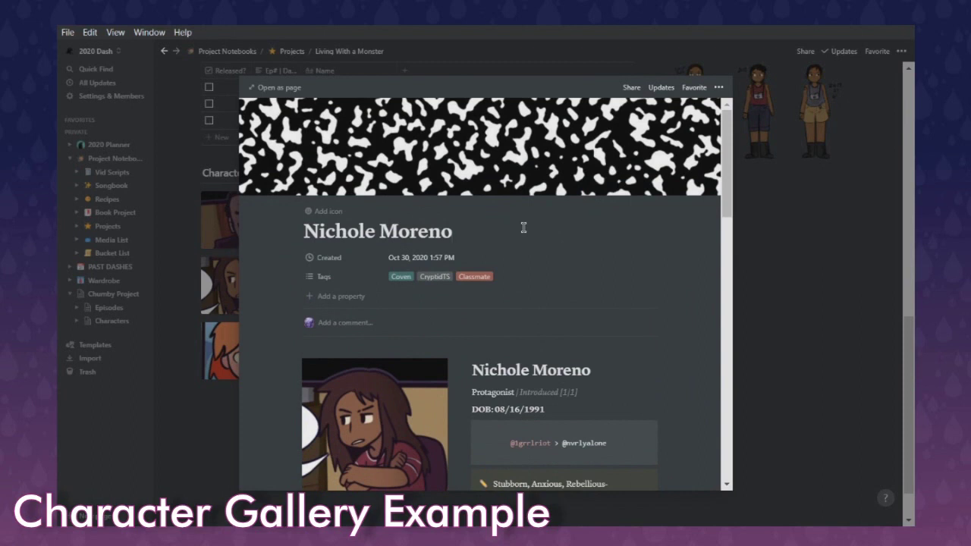
scroll(523, 228, "down", 2)
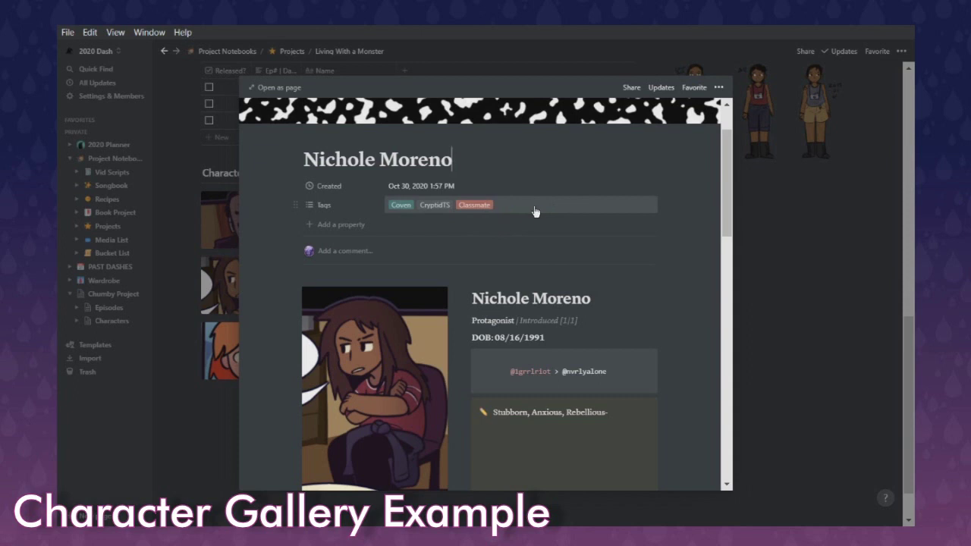
scroll(526, 217, "down", 3)
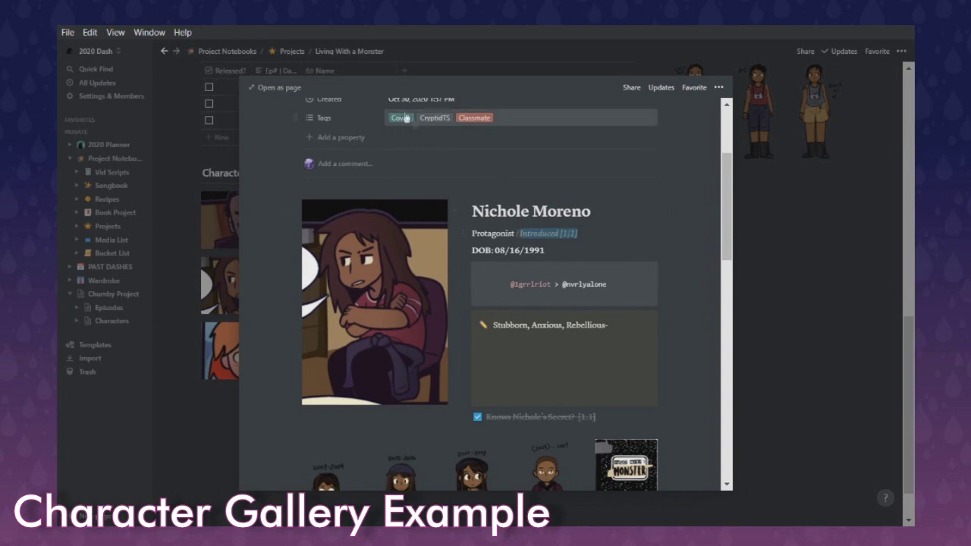
Step: Insert a code block directly below the date of birth line on the character page
left_click(609, 256)
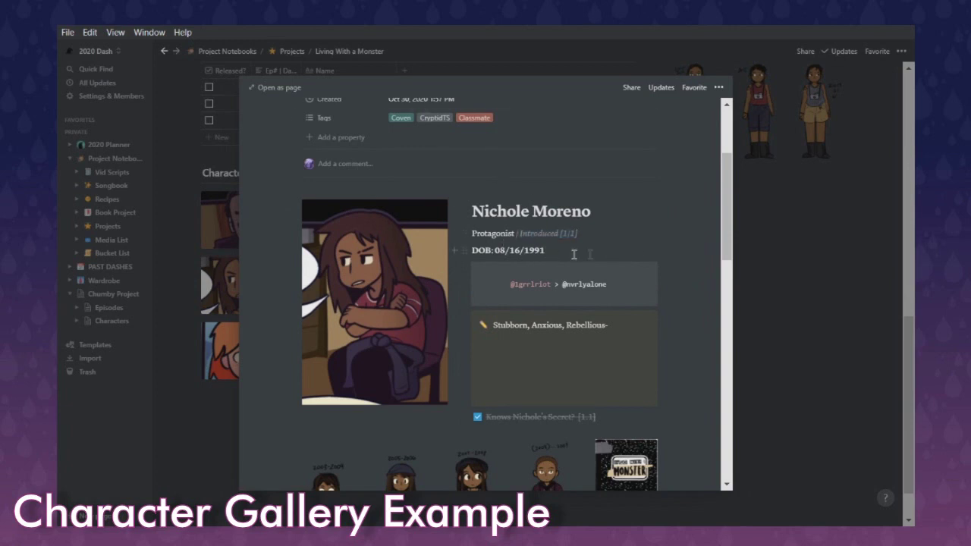
scroll(574, 255, "down", 2)
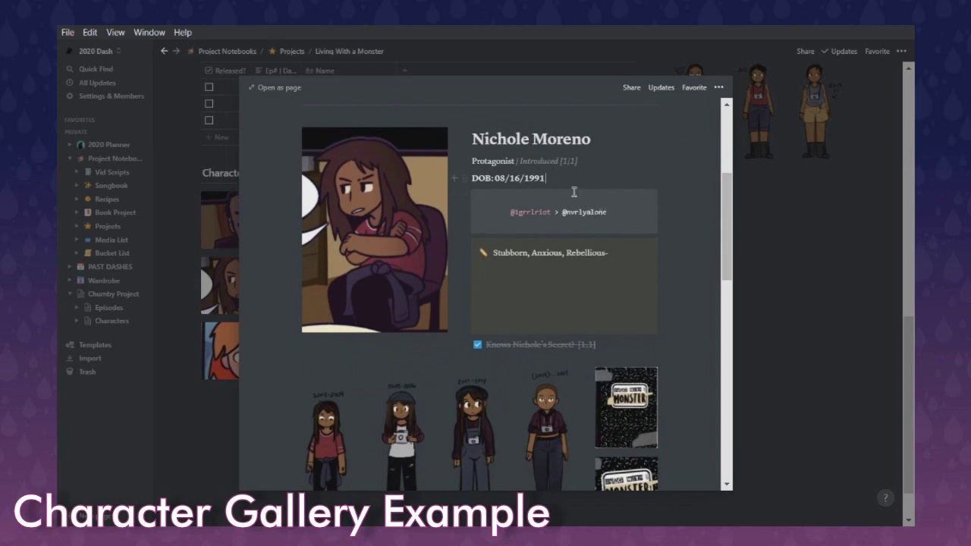
key("Return")
type("/")
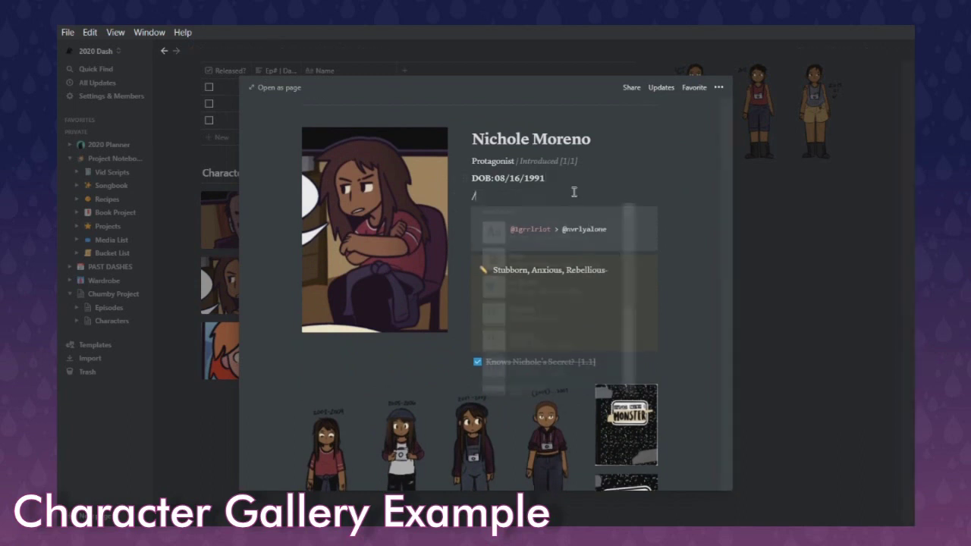
type("code")
key("Return")
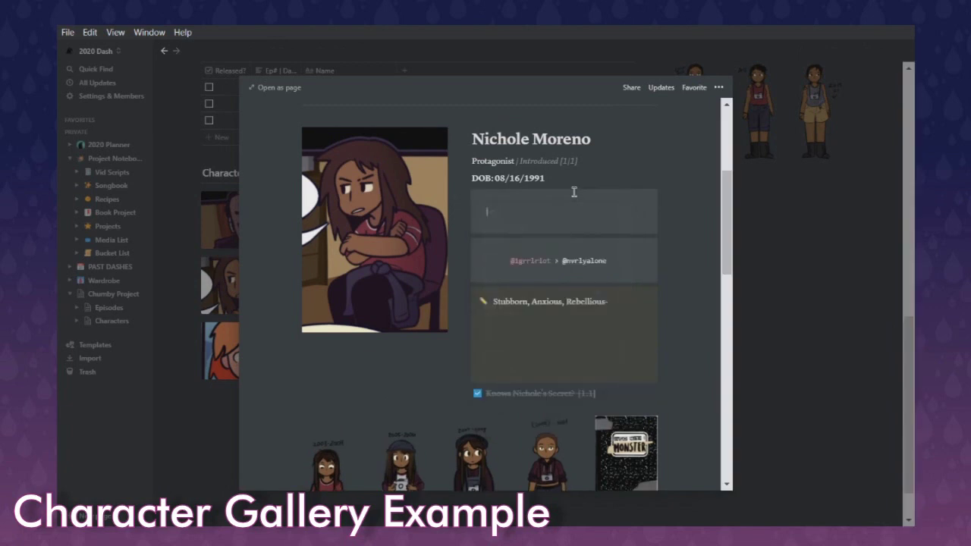
Step: Try the Lua language and sample text in the new code block before deleting the block
left_click(507, 200)
scroll(502, 331, "down", 5)
left_click(497, 331)
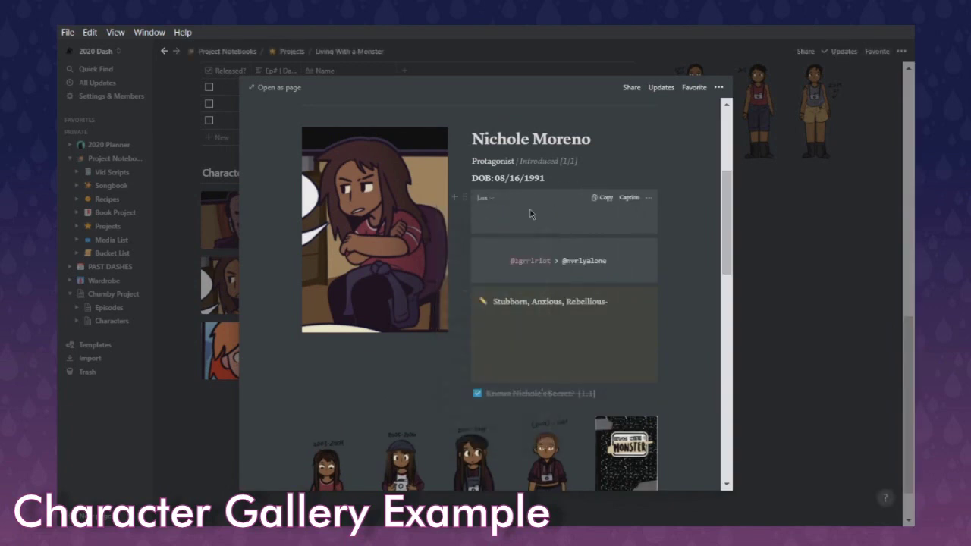
type("ac")
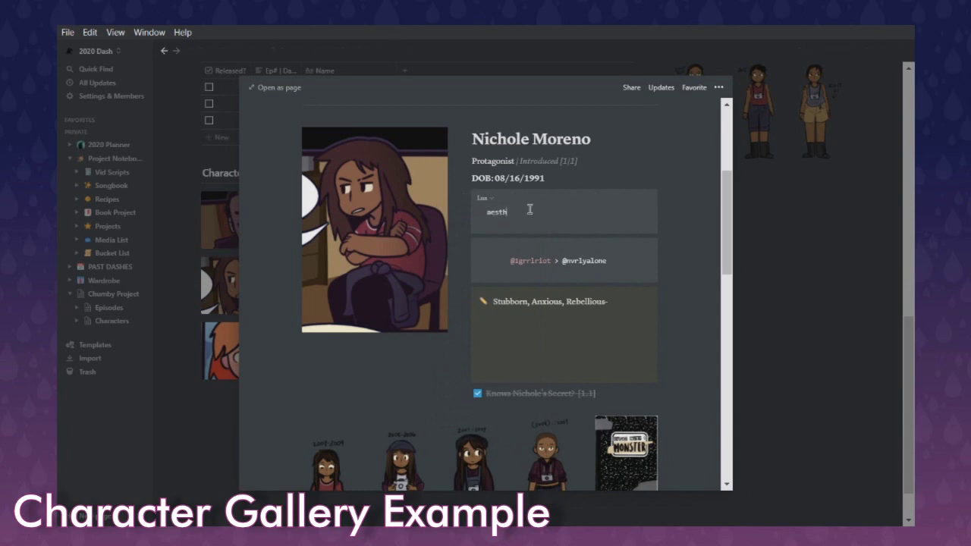
left_click(463, 196)
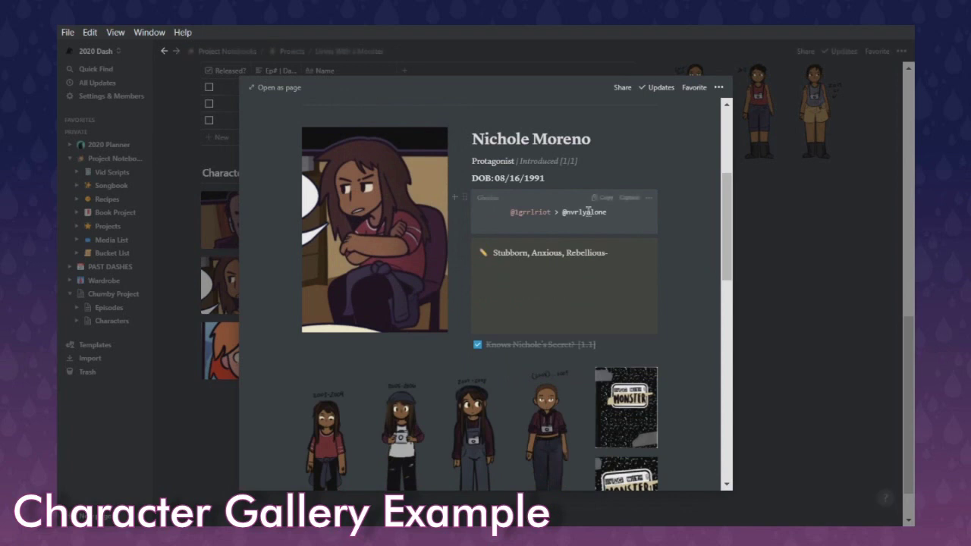
Step: Apply the yellow background to the personality traits callout on the protagonist's page
left_click(463, 245)
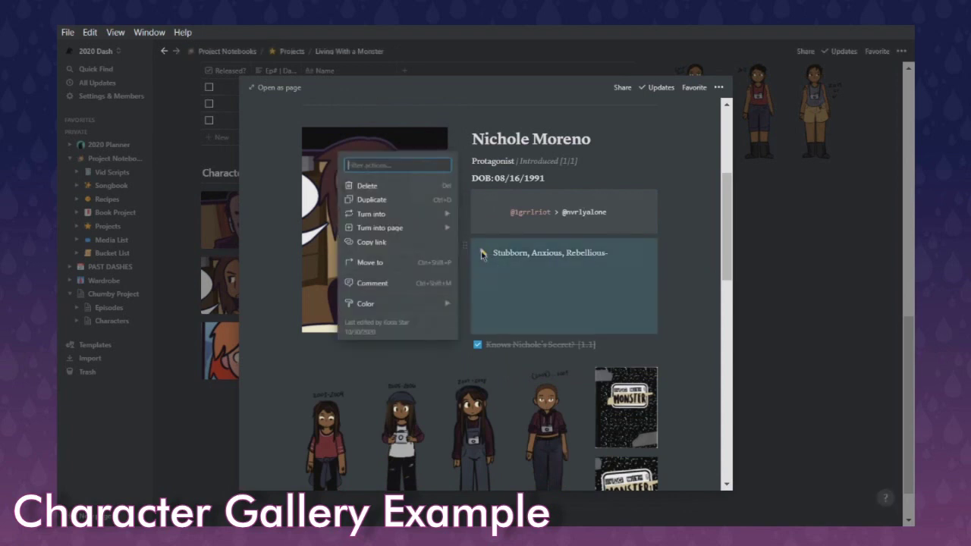
mouse_move(430, 302)
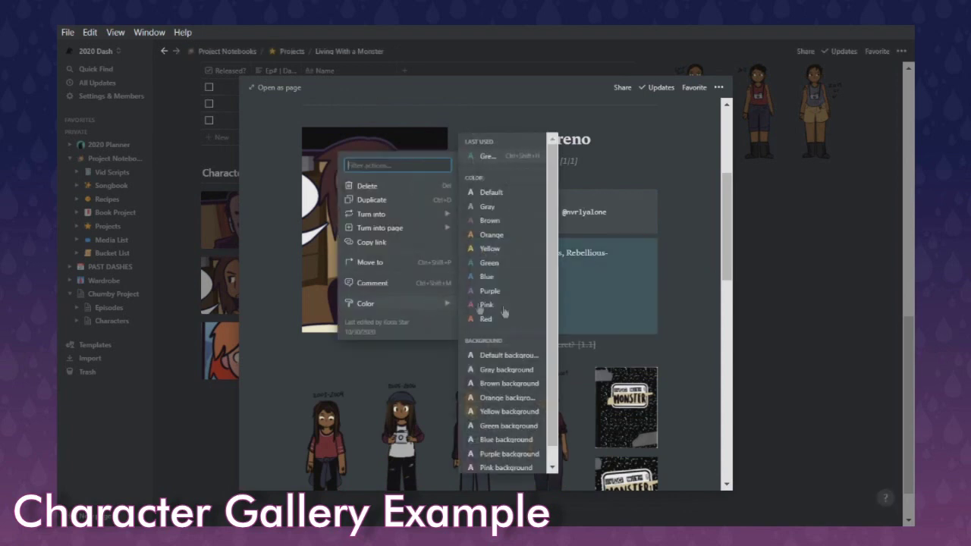
left_click(516, 411)
Step: Review the emoji, image upload and link options for the traits callout's icon, and close the character page
left_click(480, 253)
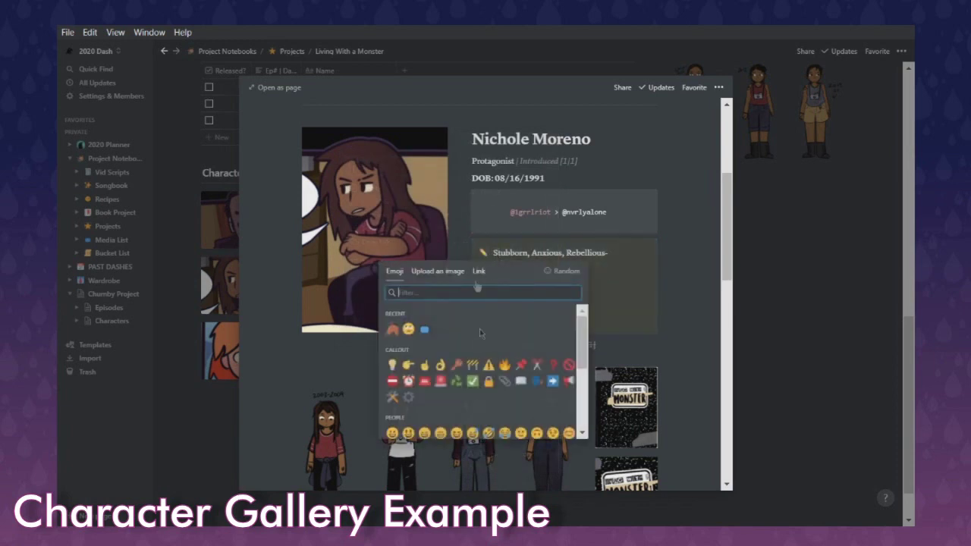
left_click(438, 271)
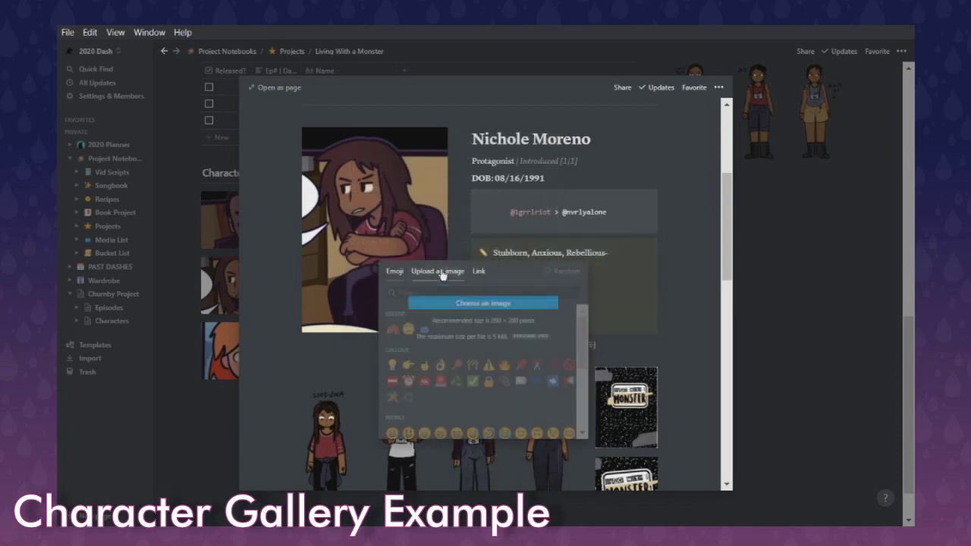
left_click(478, 271)
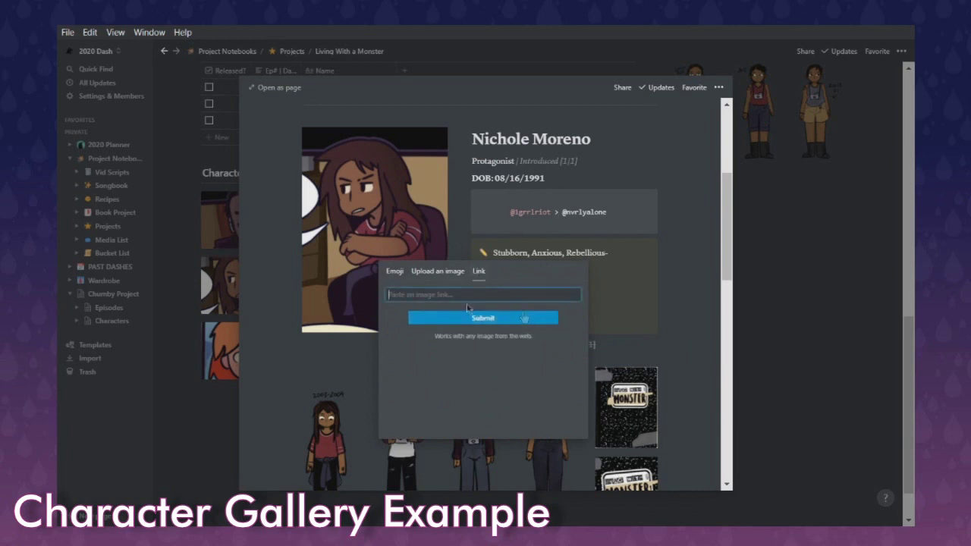
left_click(395, 272)
left_click(618, 288)
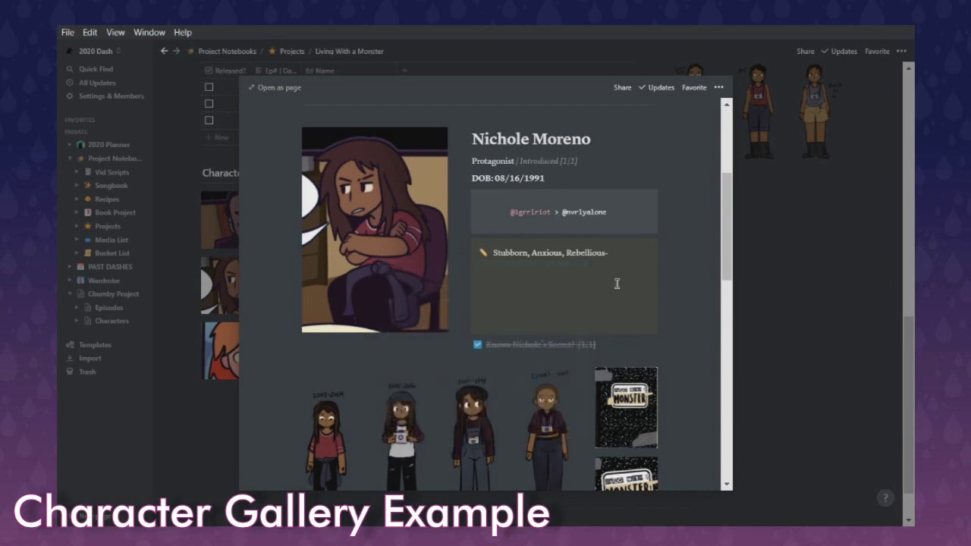
scroll(617, 285, "up", 2)
scroll(678, 229, "down", 5)
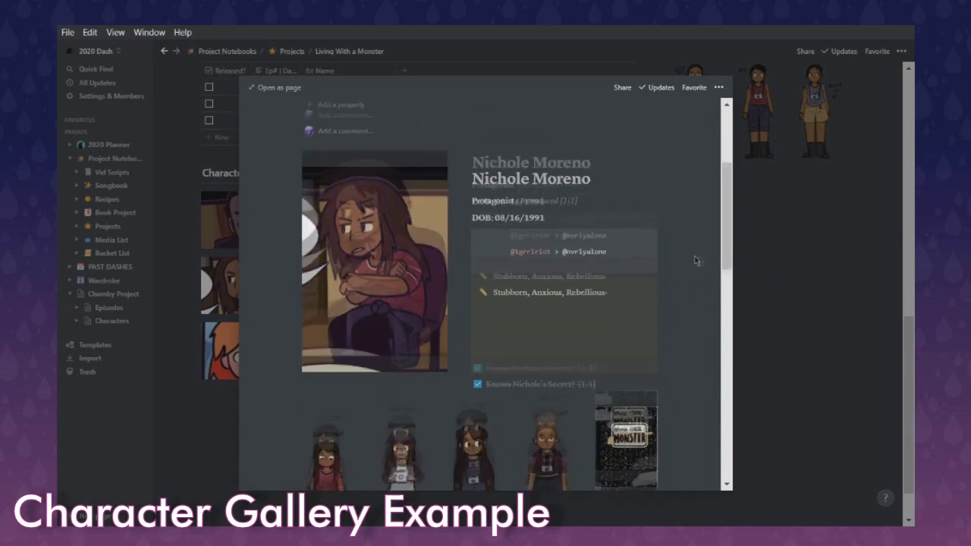
left_click(803, 253)
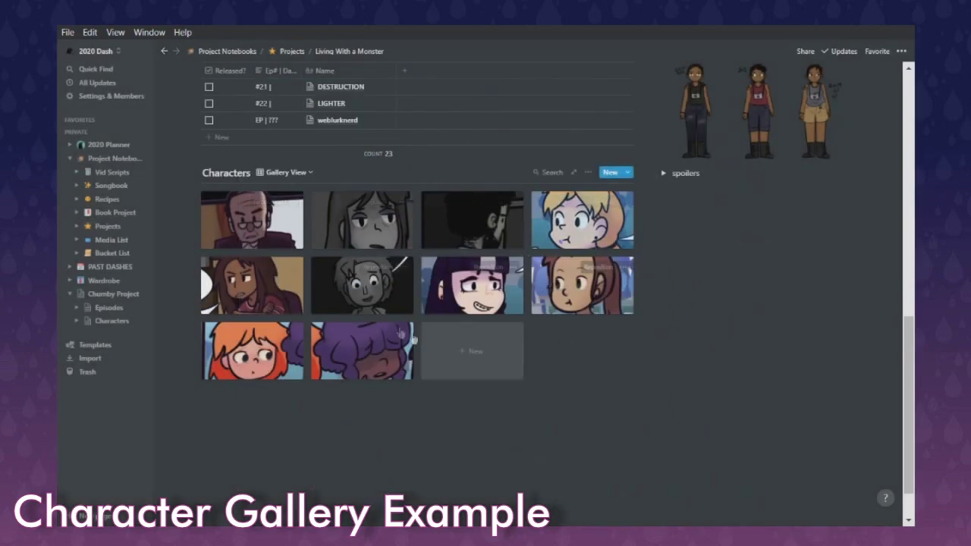
Step: Open the principal's card from the Characters gallery, look over its page layout, and close it
left_click(294, 242)
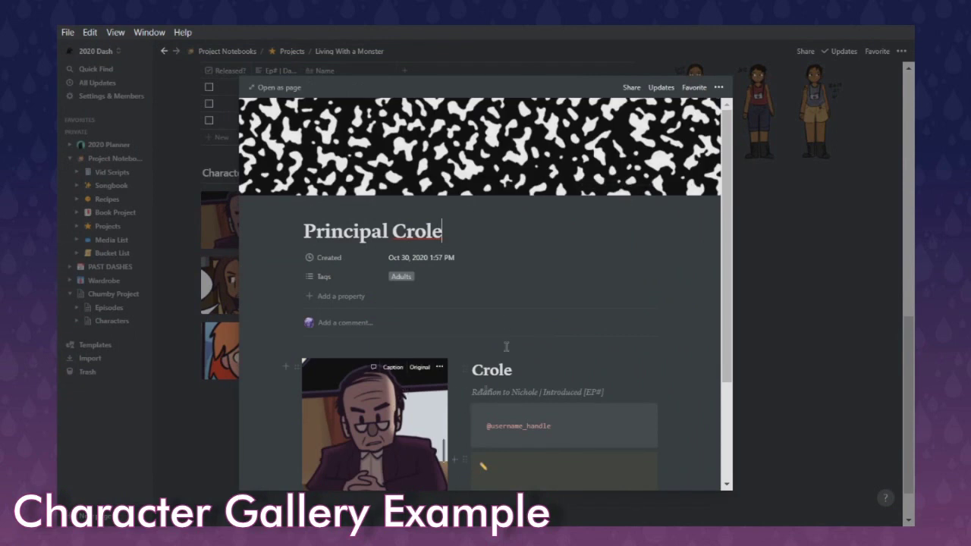
left_click(716, 88)
left_click(193, 238)
left_click(193, 238)
Step: Try repositioning the preview image on the principal's gallery card and cancel the change
left_click(268, 201)
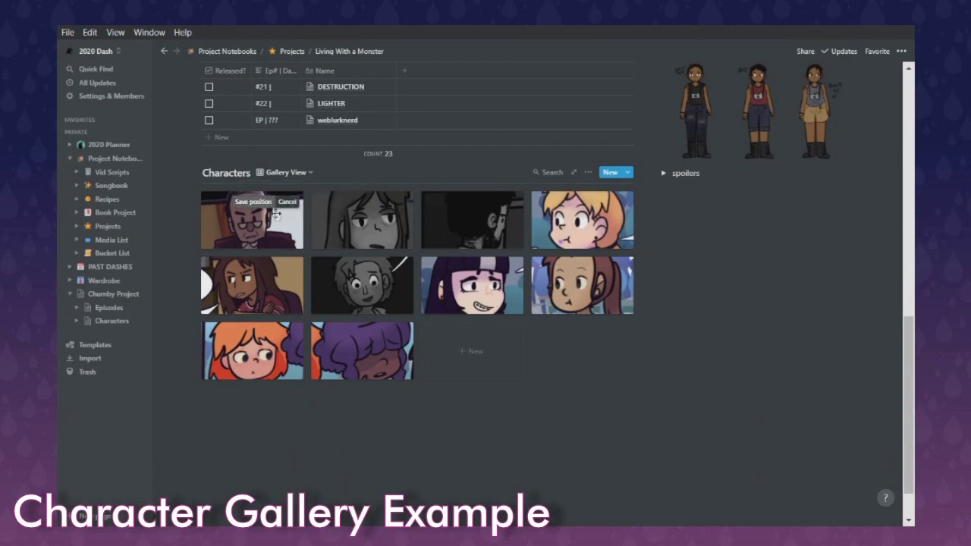
left_click_drag(273, 228, 281, 214)
left_click(288, 202)
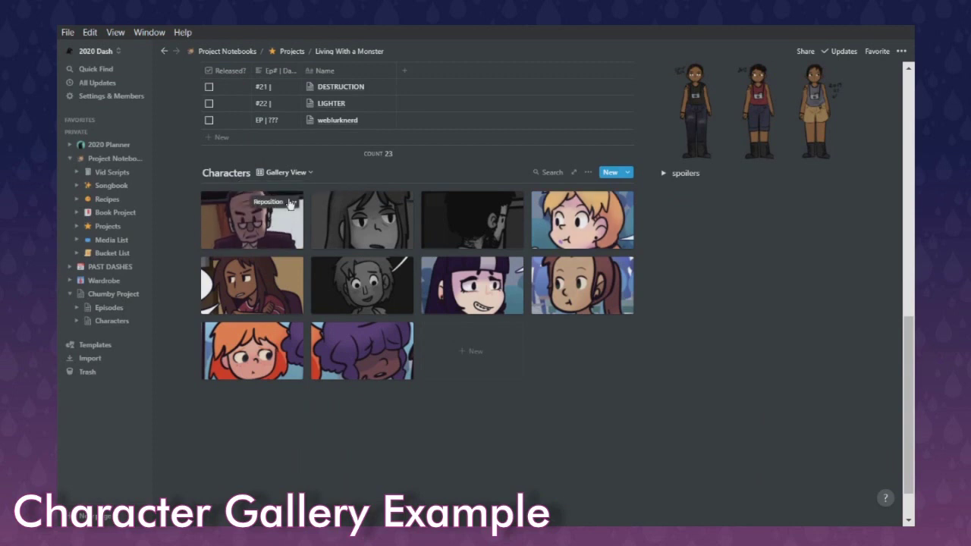
Step: Open the properties of the Characters gallery view and check the available card preview options
left_click(588, 173)
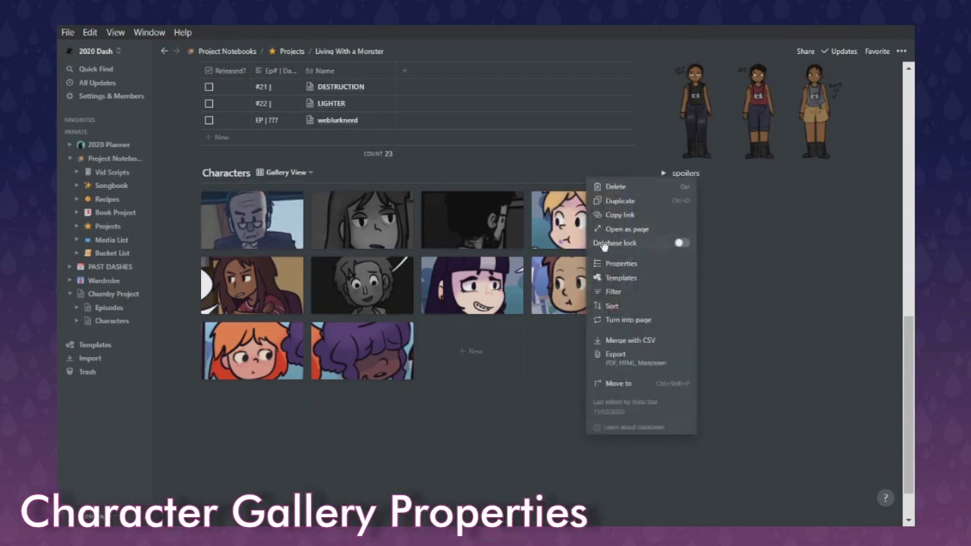
left_click(591, 173)
left_click(588, 173)
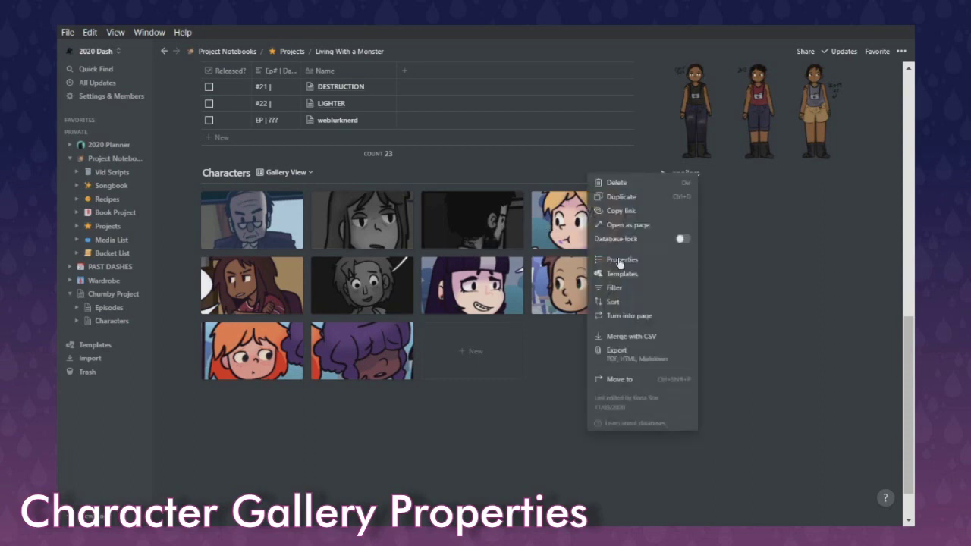
left_click(599, 257)
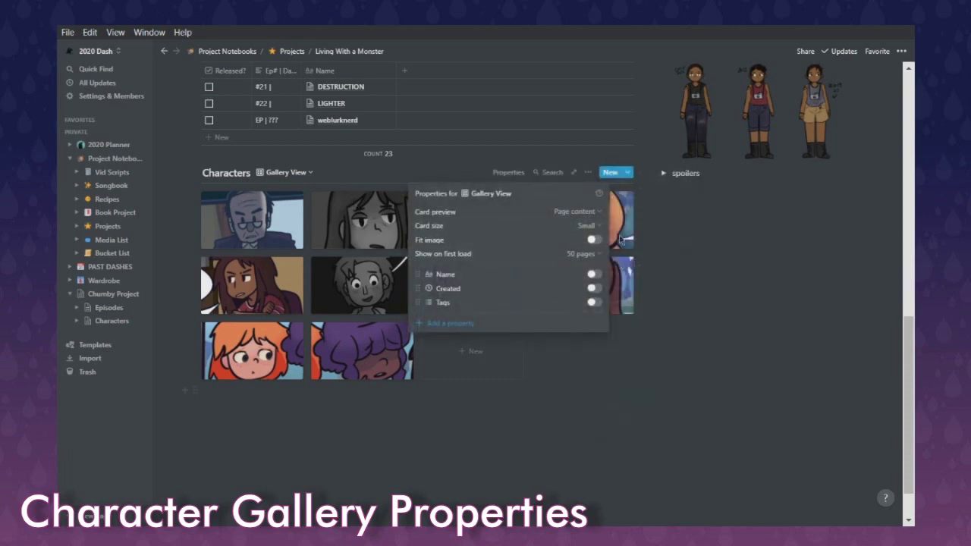
left_click(589, 212)
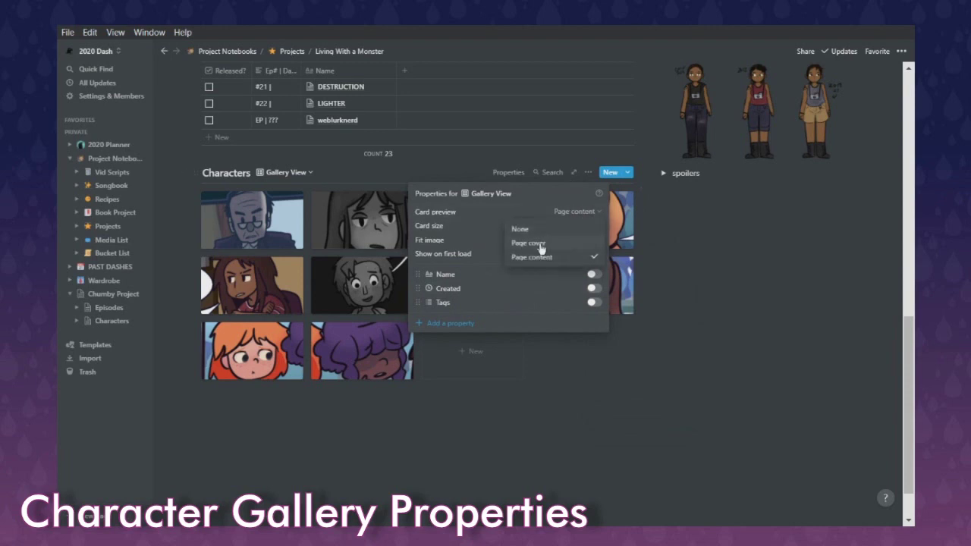
left_click(590, 212)
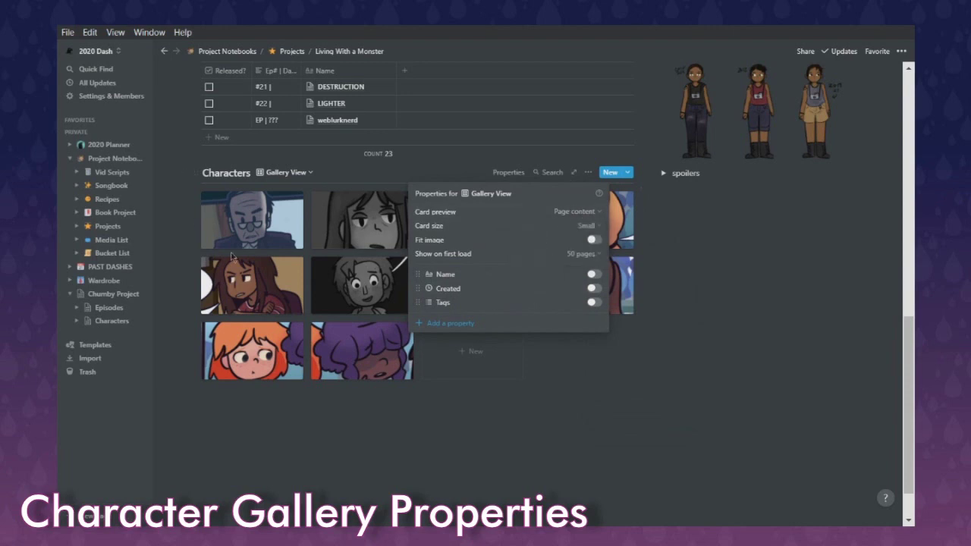
left_click(579, 211)
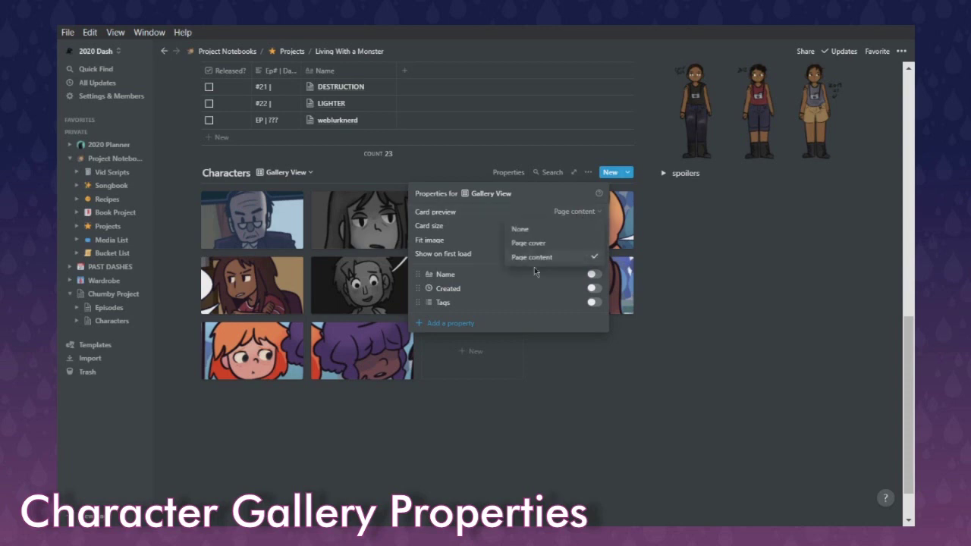
left_click(596, 211)
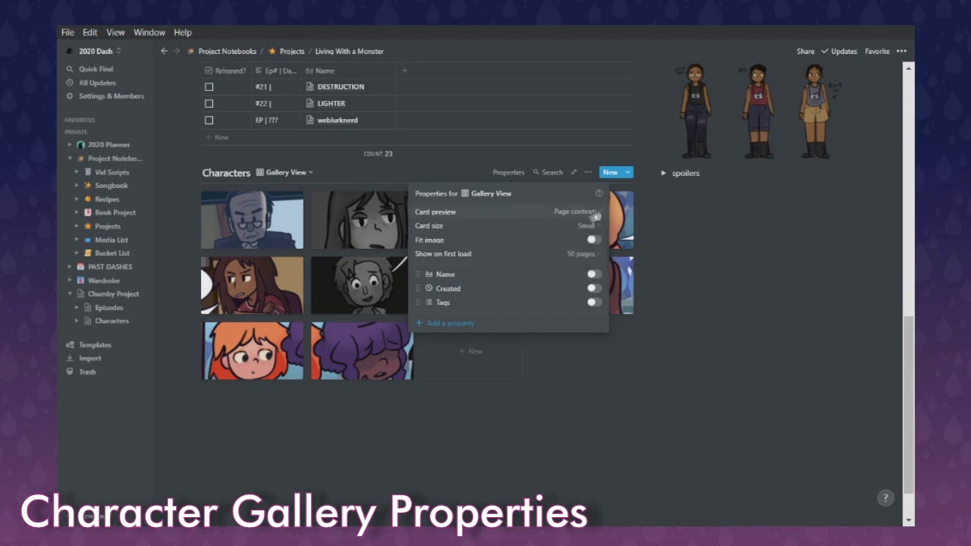
Step: Try the Large card size and the Fit image option on the gallery, restoring Small cards and unfitted images
left_click(588, 226)
left_click(570, 271)
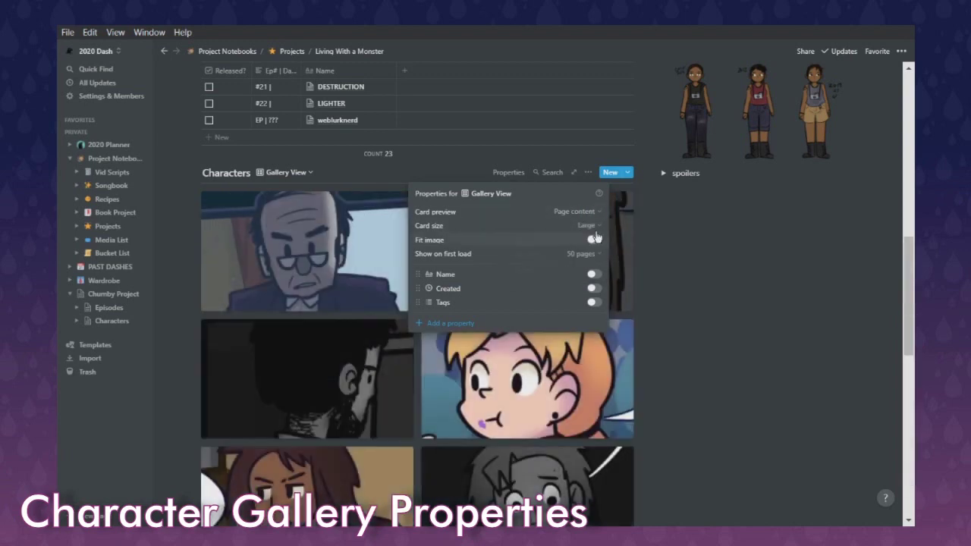
left_click(576, 244)
left_click(594, 239)
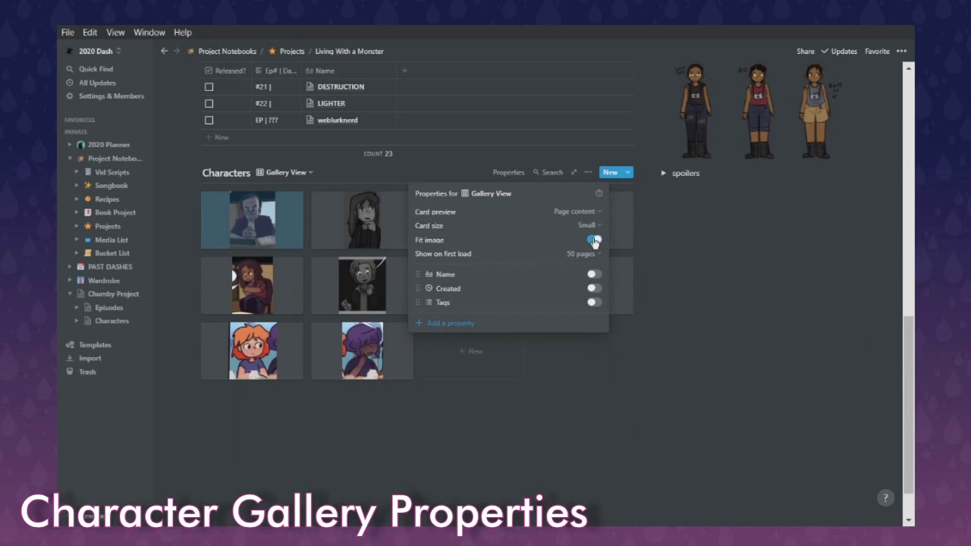
left_click(593, 240)
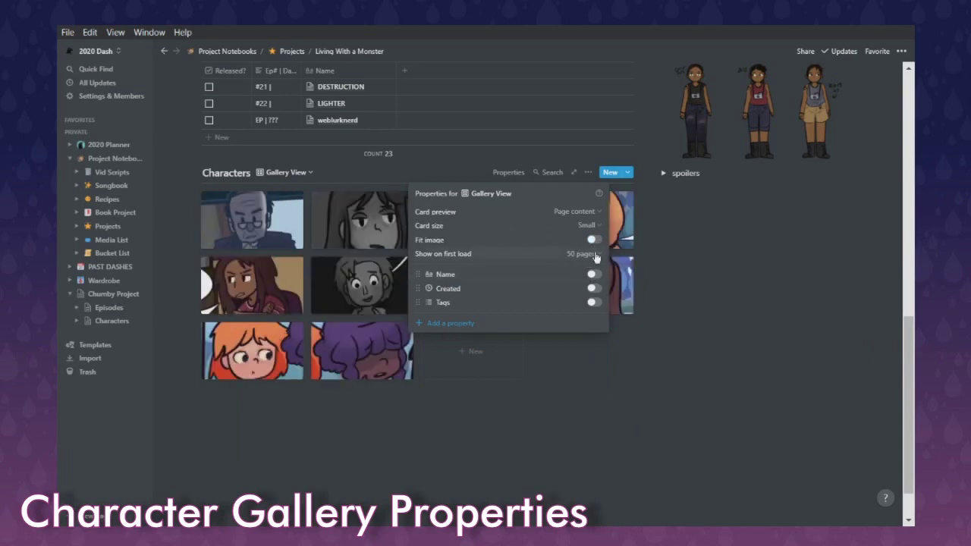
Step: Check the first-load page limits, and try showing the Created and Name properties on the cards before hiding them again
left_click(596, 256)
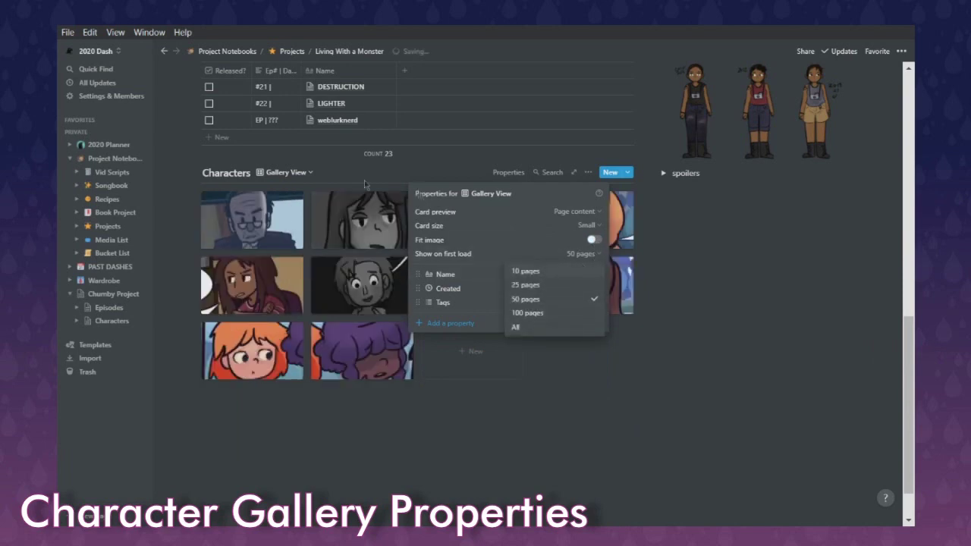
left_click(667, 281)
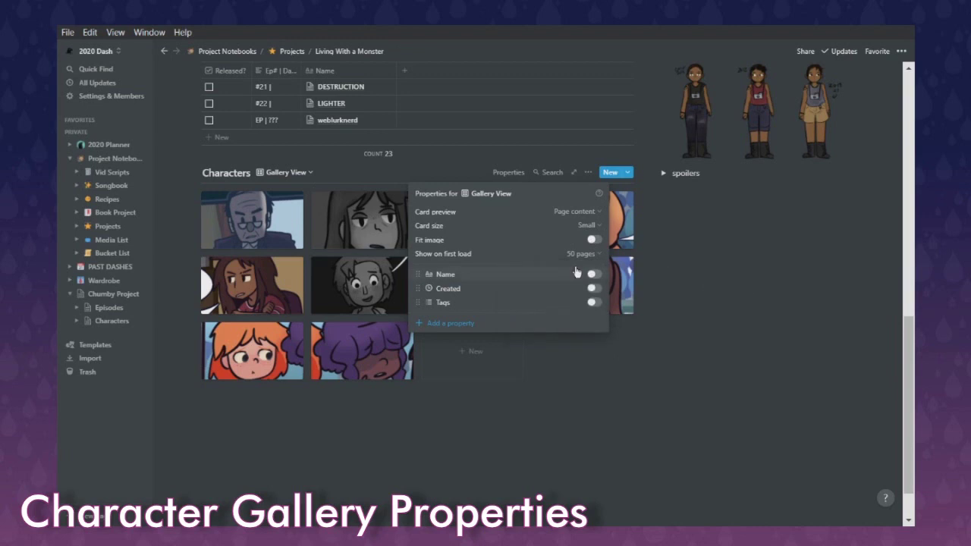
left_click(594, 288)
left_click(594, 288)
left_click(594, 274)
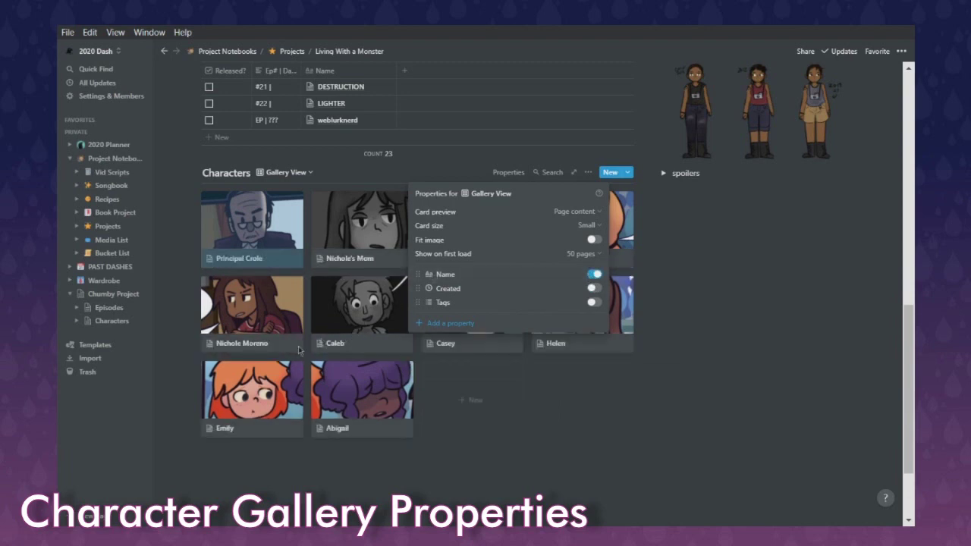
left_click(594, 273)
key("Escape")
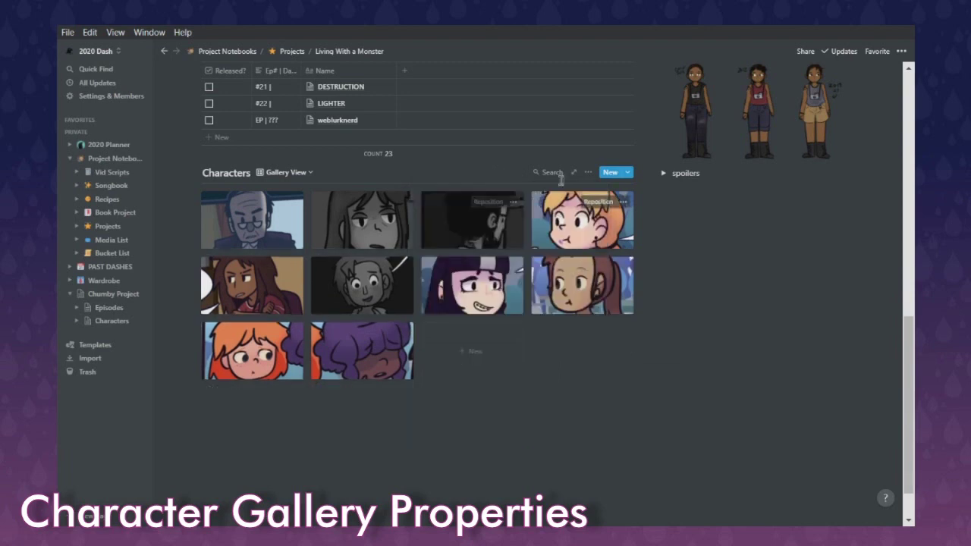
Step: Check the list of saved views for the Characters database and dismiss it
left_click(310, 173)
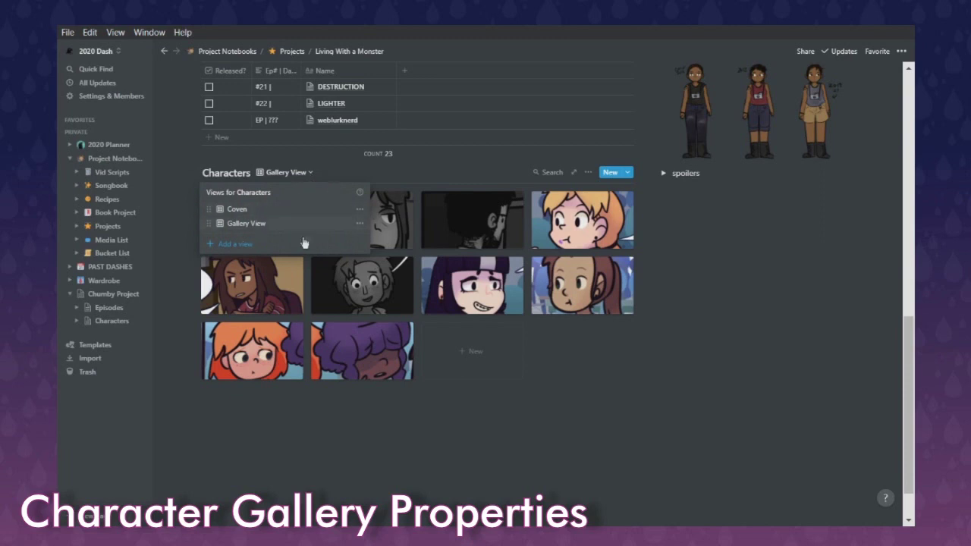
left_click(786, 288)
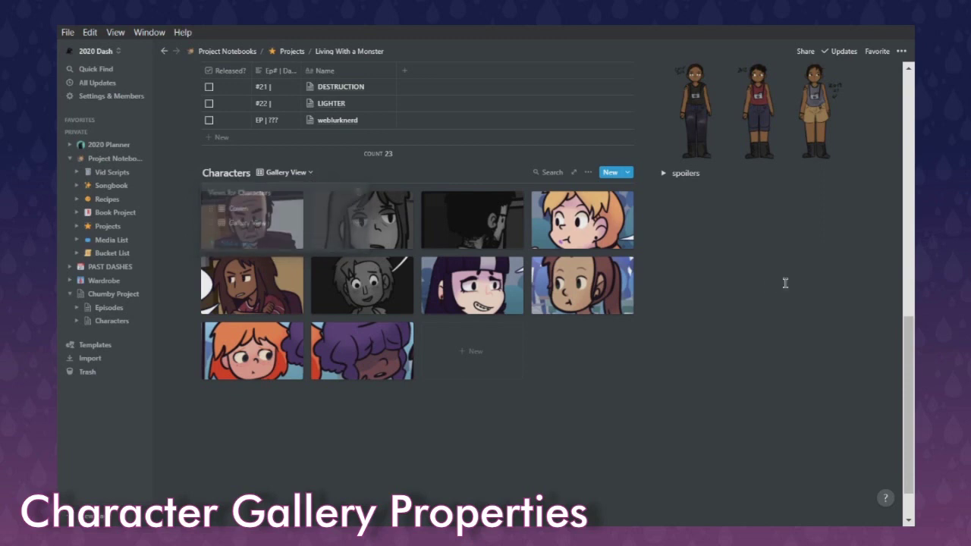
Step: Open the RUMORS episode from the LWAM SCRIPTS table, review its properties, and close the page
scroll(523, 270, "up", 10)
scroll(554, 296, "down", 2)
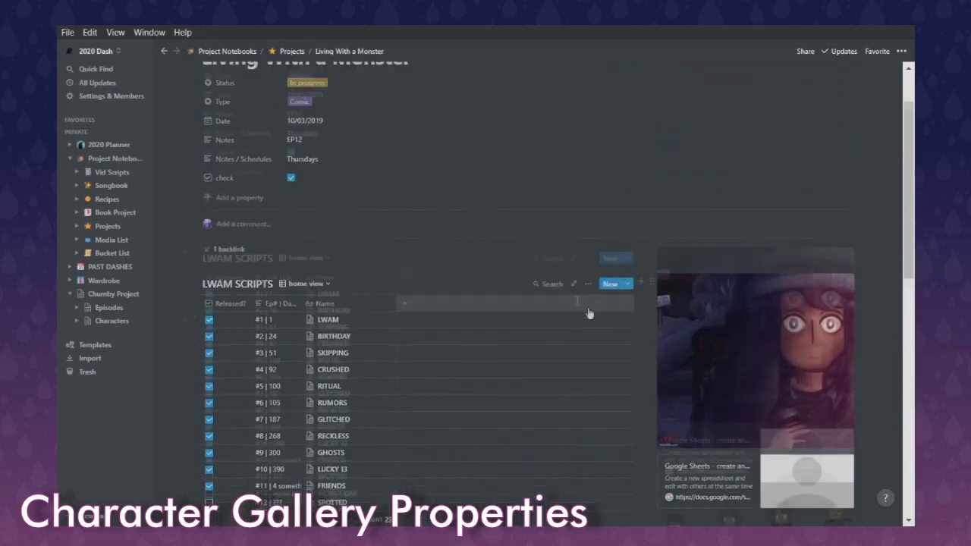
scroll(449, 255, "up", 2)
scroll(450, 284, "down", 2)
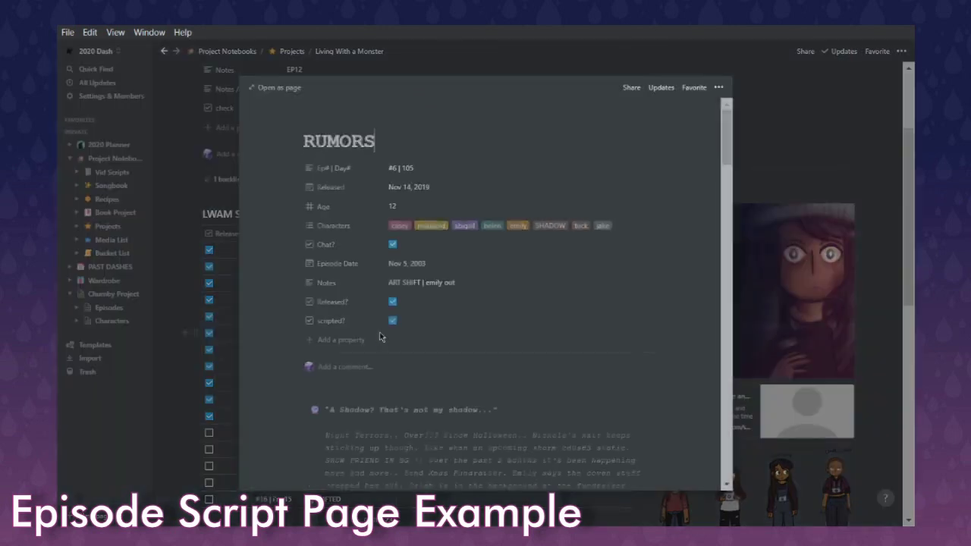
left_click(381, 334)
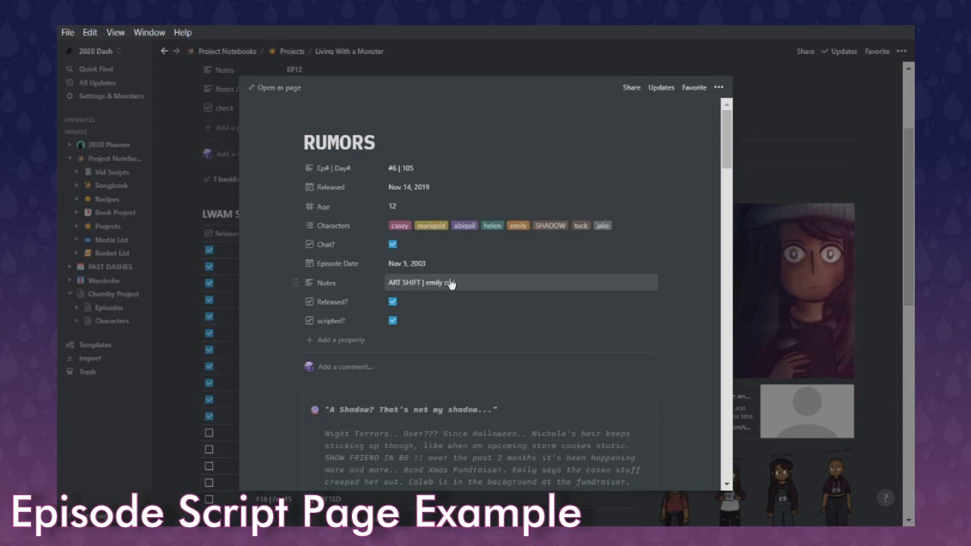
left_click(392, 320)
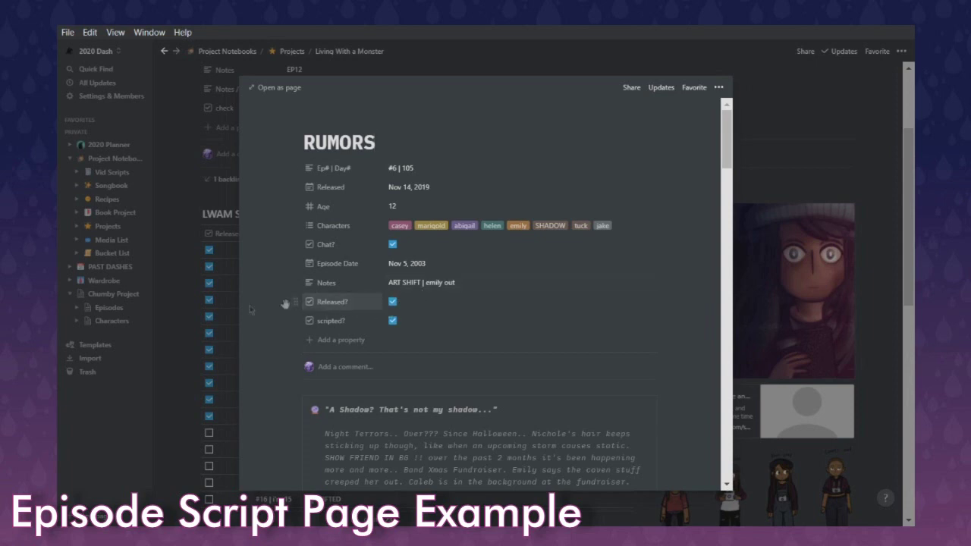
left_click(199, 303)
Step: Switch the LWAM SCRIPTS database from the home view to the Unpub view and look over its episodes
left_click(321, 214)
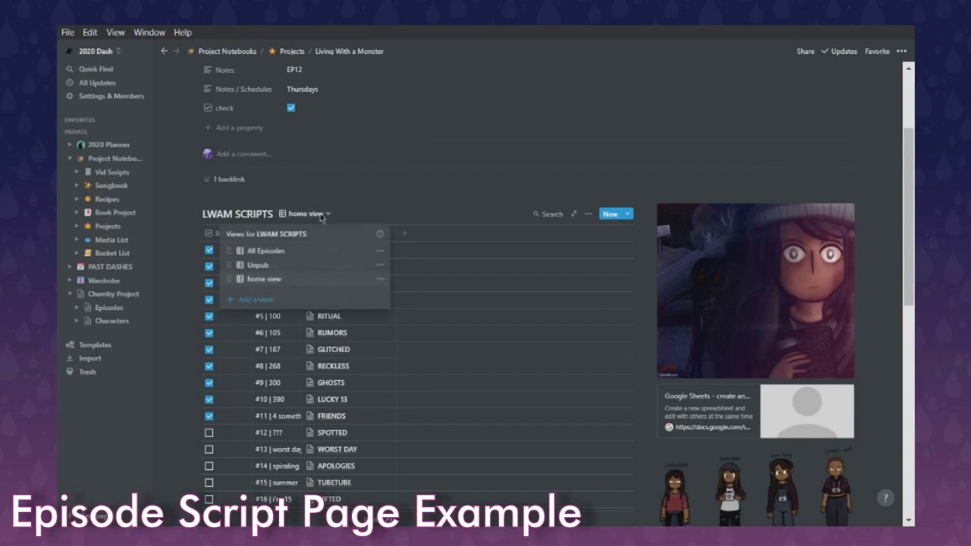
left_click(296, 265)
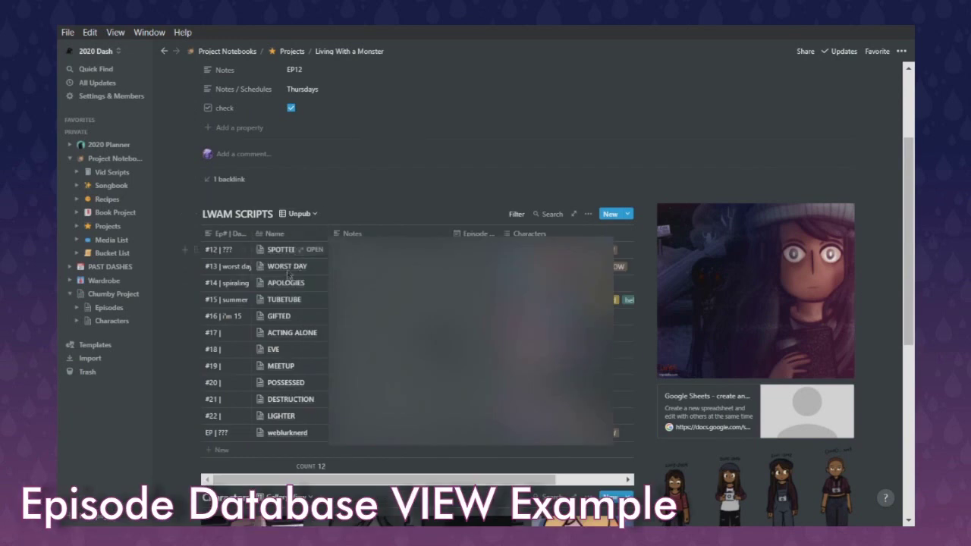
scroll(317, 322, "up", 2)
scroll(317, 321, "down", 2)
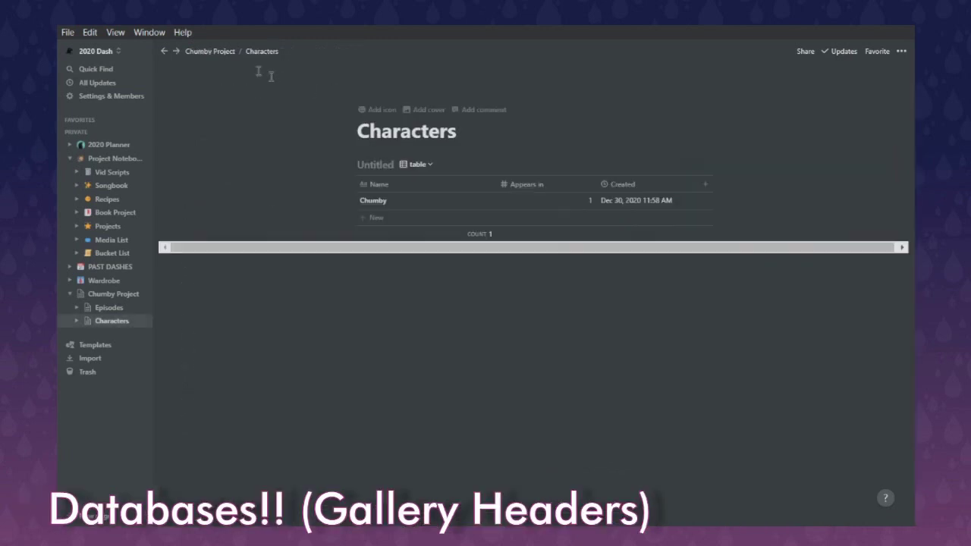
Step: Go from the Characters page to its parent page, Chumby Project
left_click(211, 51)
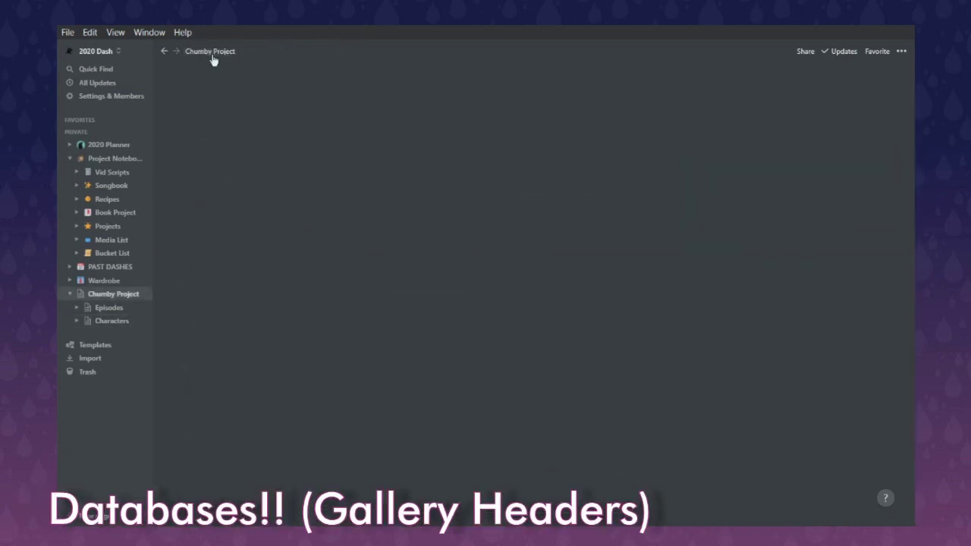
Step: Add a character named Chimbo to the Characters database and display the database in Gallery view
left_click(106, 321)
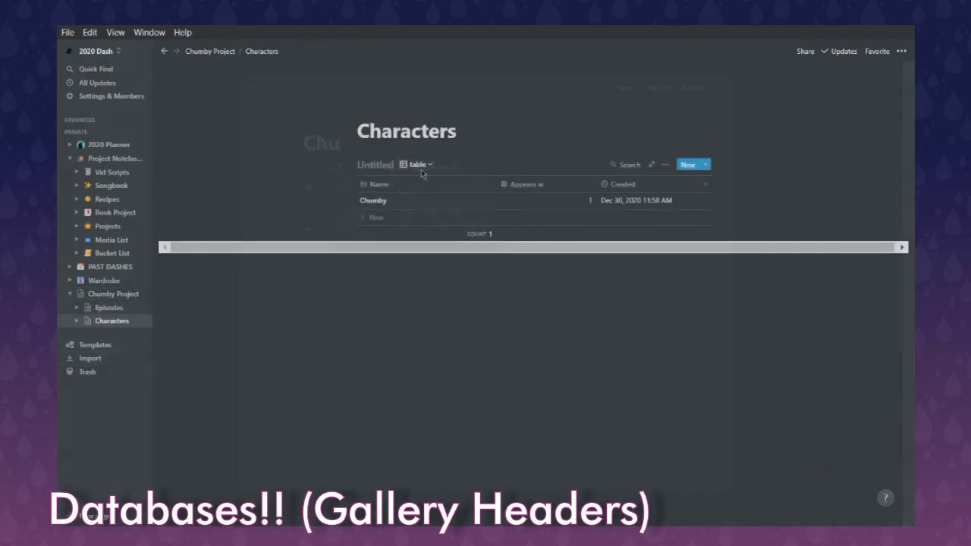
left_click(691, 164)
type("Chimbo")
left_click(791, 141)
left_click(572, 273)
left_click_drag(314, 271, 486, 396)
left_click(860, 280)
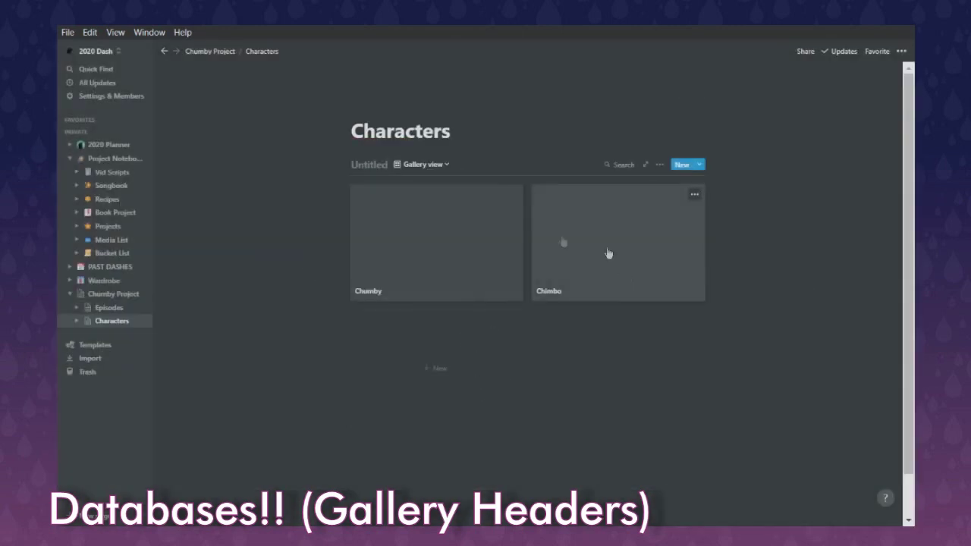
Step: Add a cover to the Chimbo page and browse the built-in color, gradient and NASA Archive cover images
left_click(646, 242)
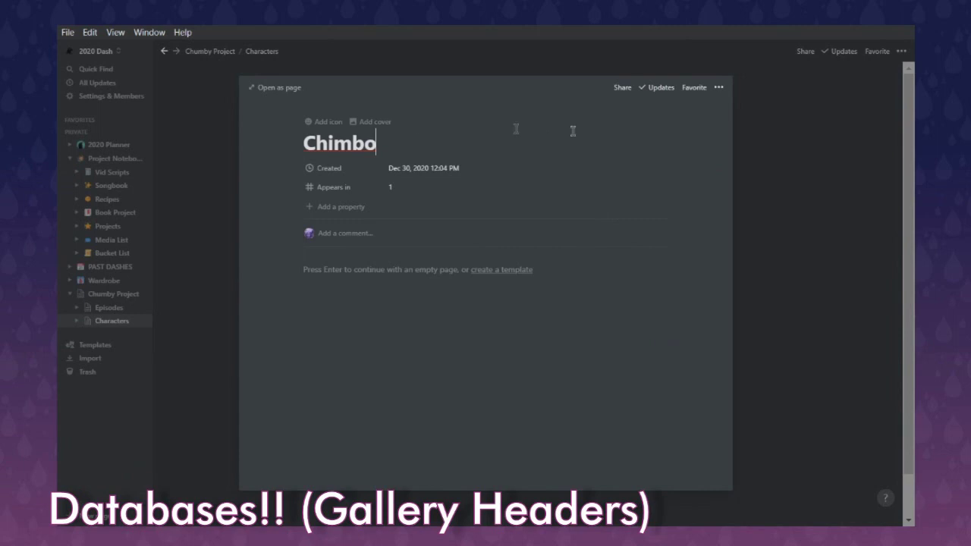
left_click(356, 212)
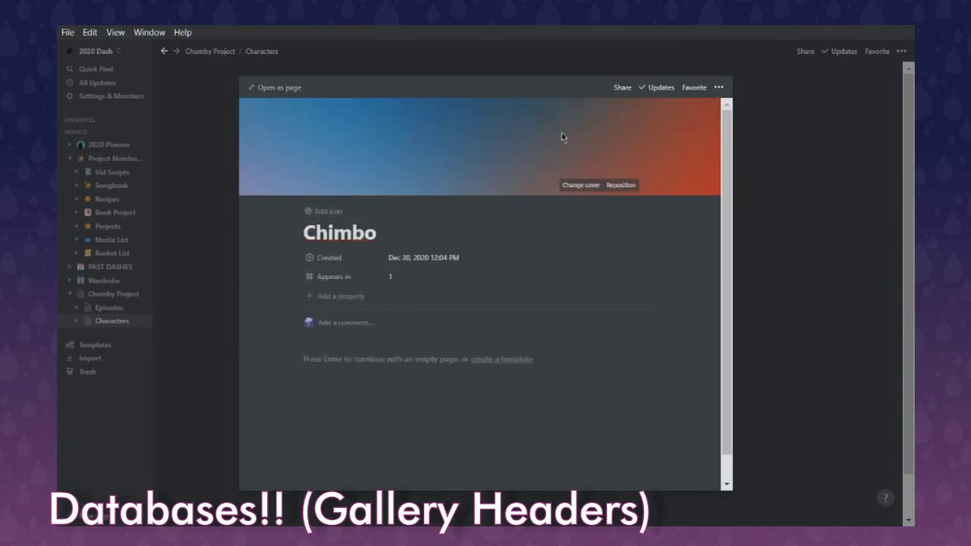
left_click(589, 185)
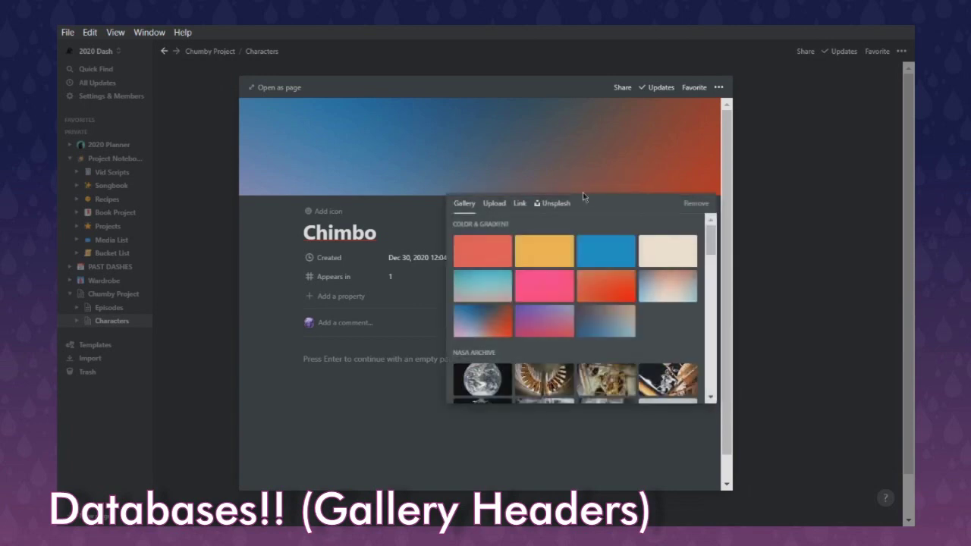
scroll(654, 292, "down", 2)
scroll(674, 267, "up", 2)
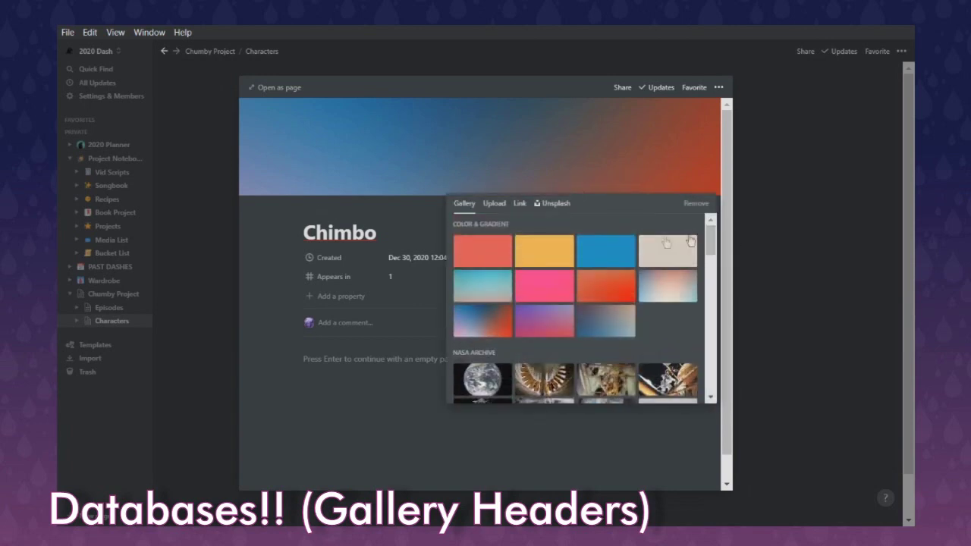
scroll(685, 271, "down", 4)
scroll(684, 270, "down", 2)
scroll(516, 243, "up", 10)
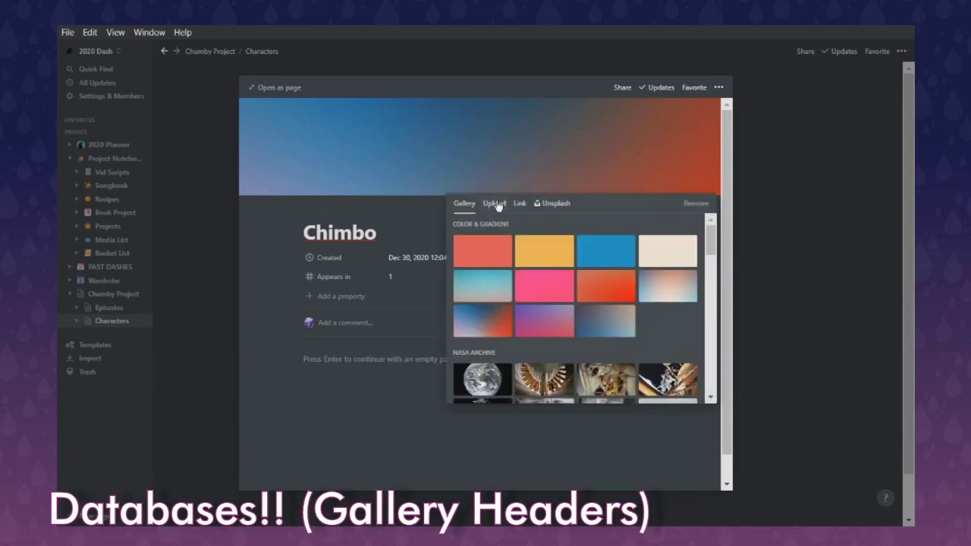
Step: Review the upload and link cover sources, and set a monkey photo from an Unsplash search as Chimbo's cover
left_click(497, 207)
left_click(519, 206)
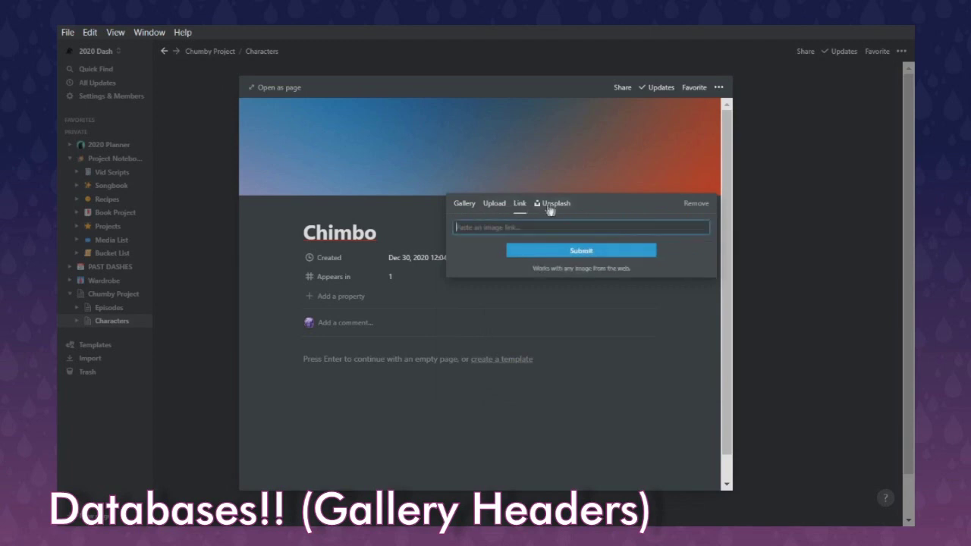
left_click(551, 204)
type("monkey")
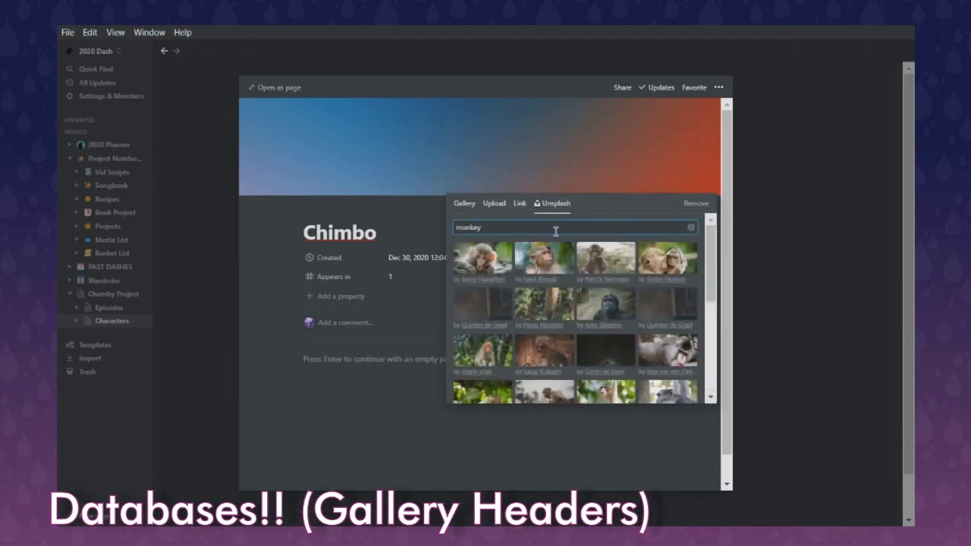
left_click(560, 265)
Step: Reposition the cover image so the monkey's face shows, save the position, and close the Chimbo page
left_click(607, 185)
left_click_drag(444, 147, 513, 228)
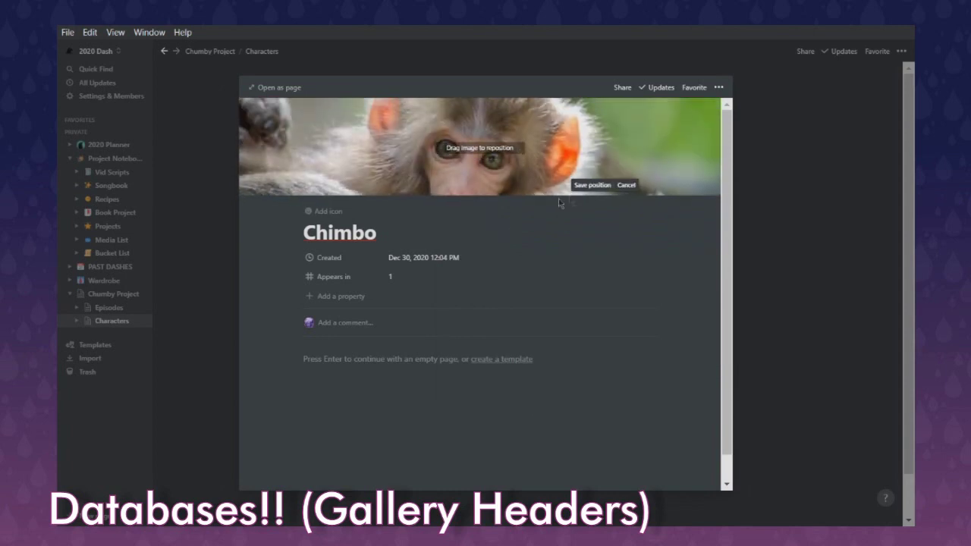
left_click(592, 185)
left_click(804, 208)
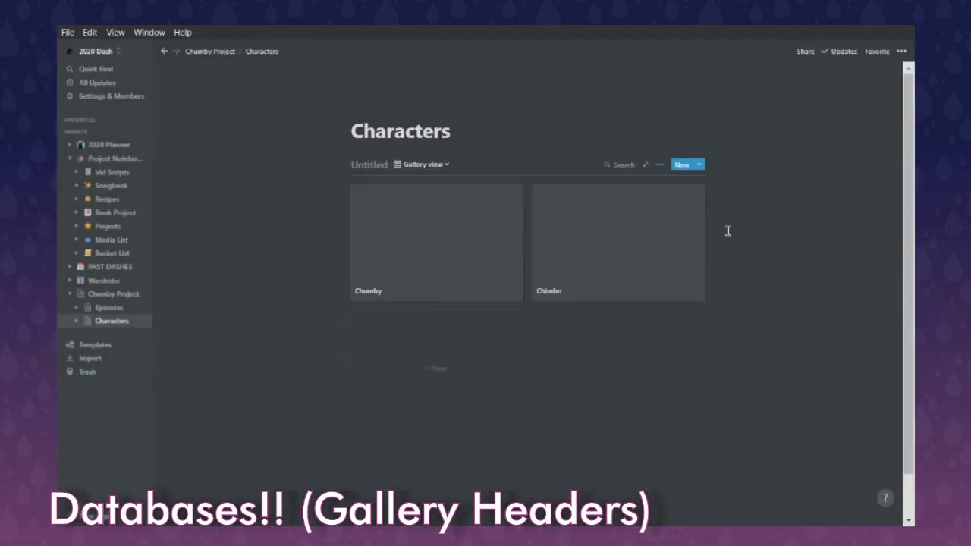
Step: Set the card preview of the Characters gallery view to Page cover
left_click(659, 165)
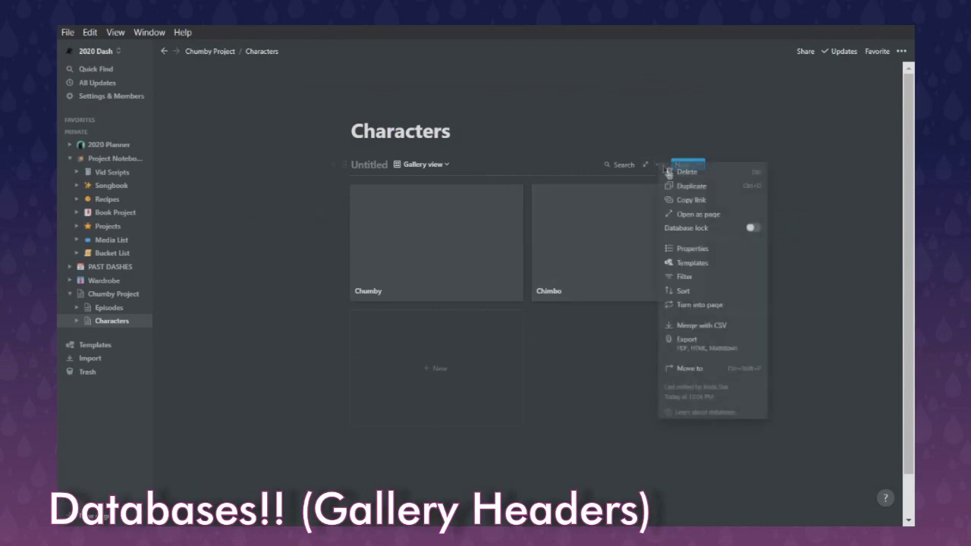
left_click(710, 248)
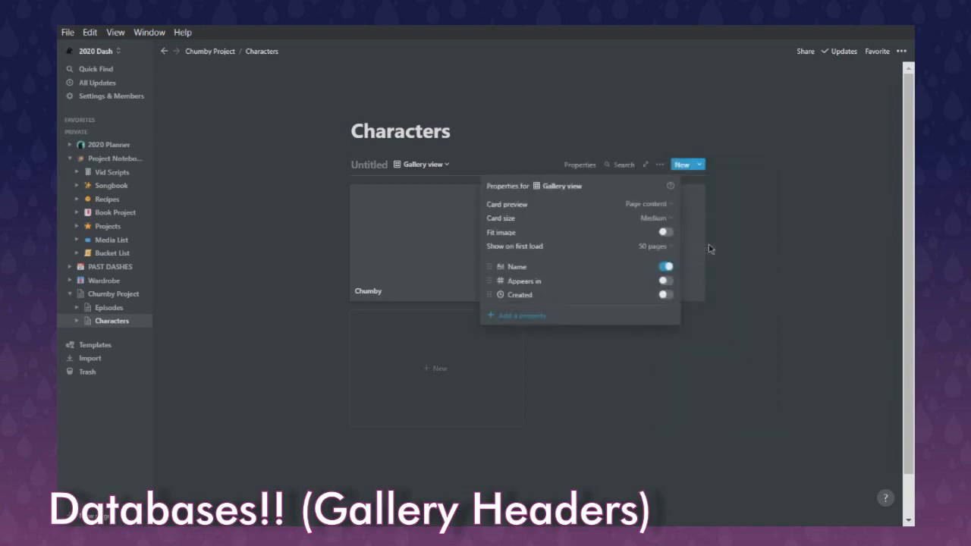
left_click(657, 205)
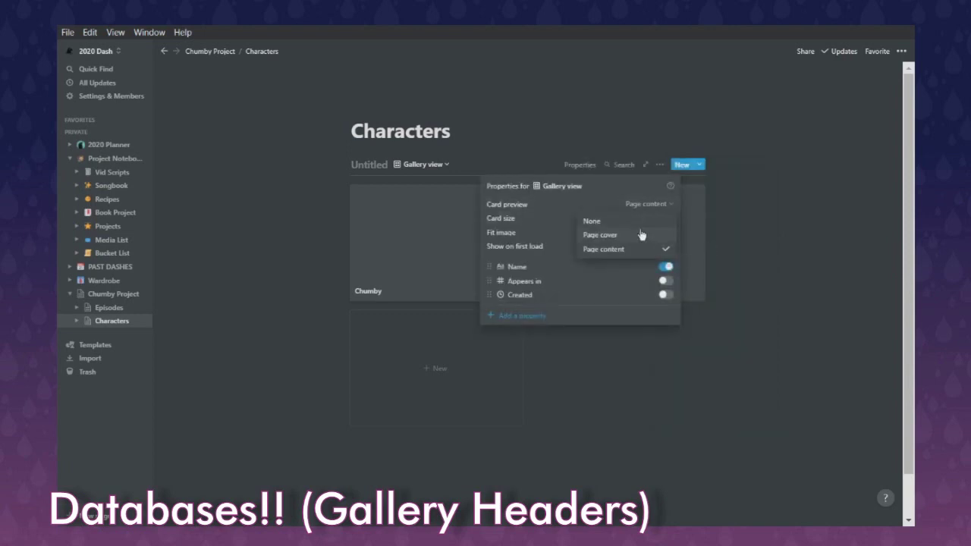
left_click(639, 235)
key("Escape")
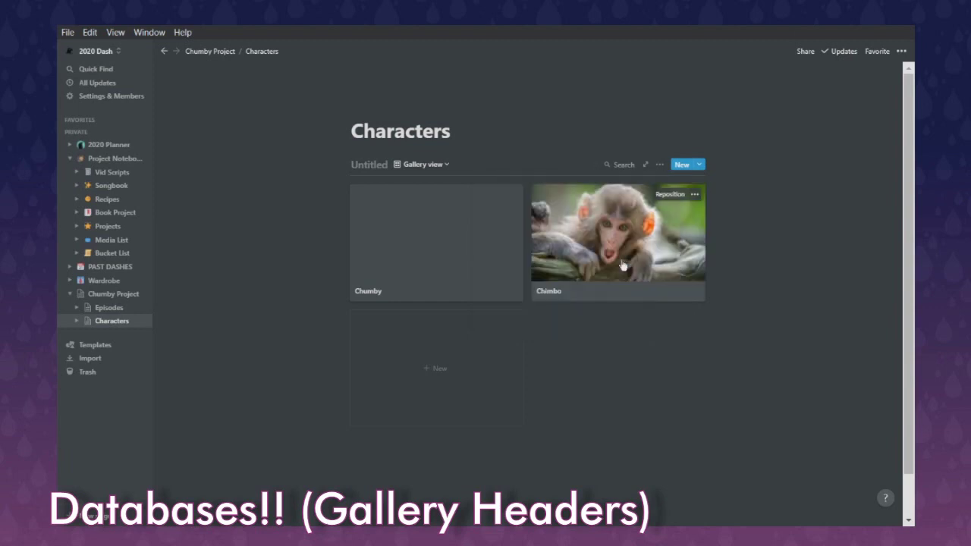
Step: Open the "episode title" page from the Episodes database and look through the block types that can be inserted
left_click(104, 308)
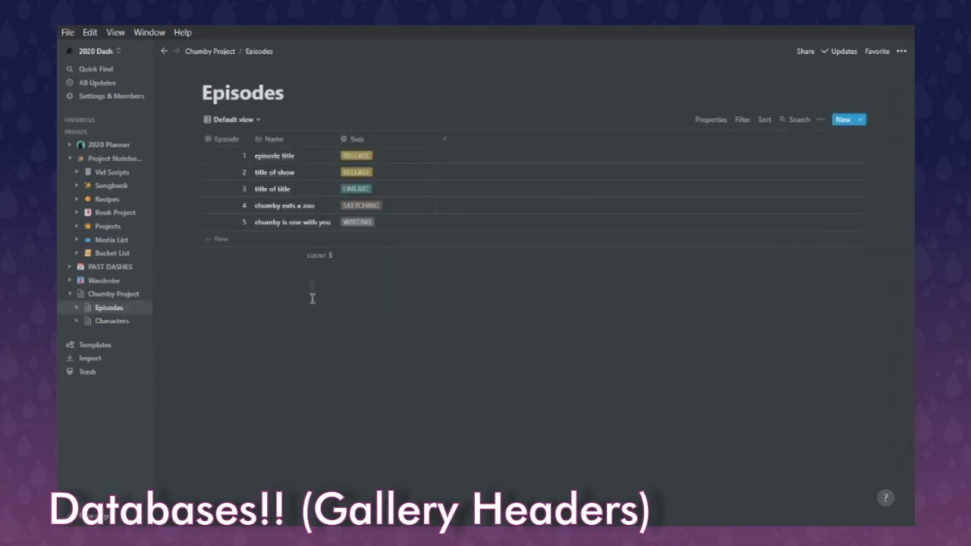
left_click(321, 156)
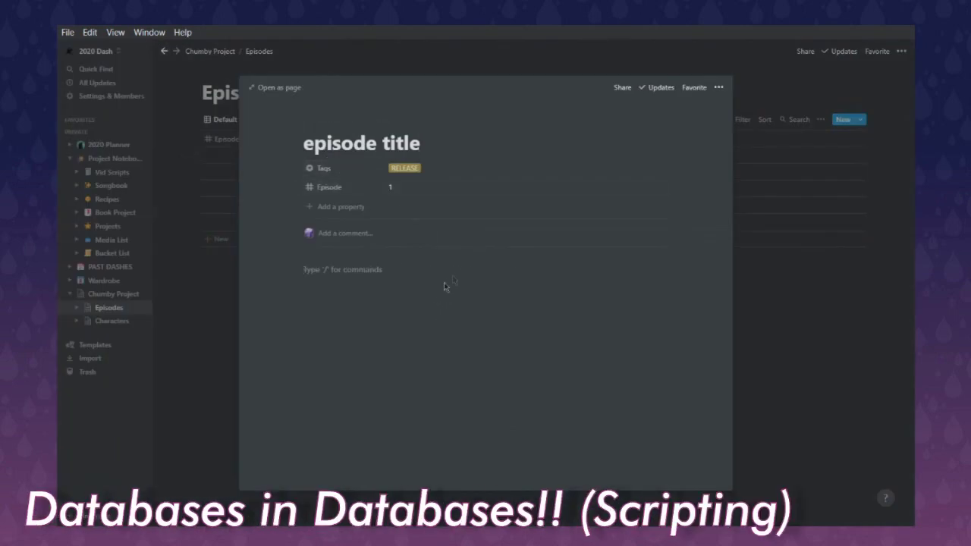
type("/")
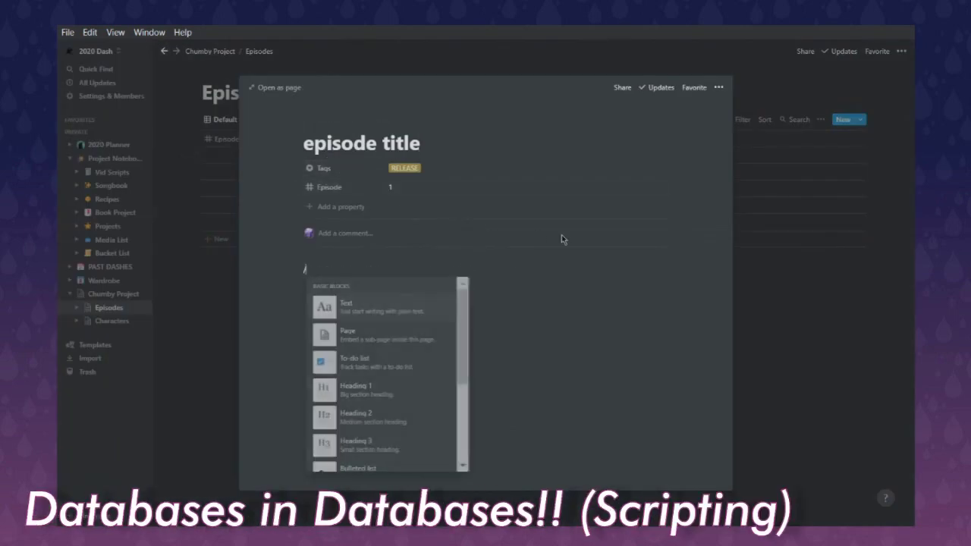
key("Down")
key("Down")
key("Down")
key("Down")
key("Down")
key("Down")
key("Down")
key("Down")
key("Down")
key("Down")
key("Down")
key("Down")
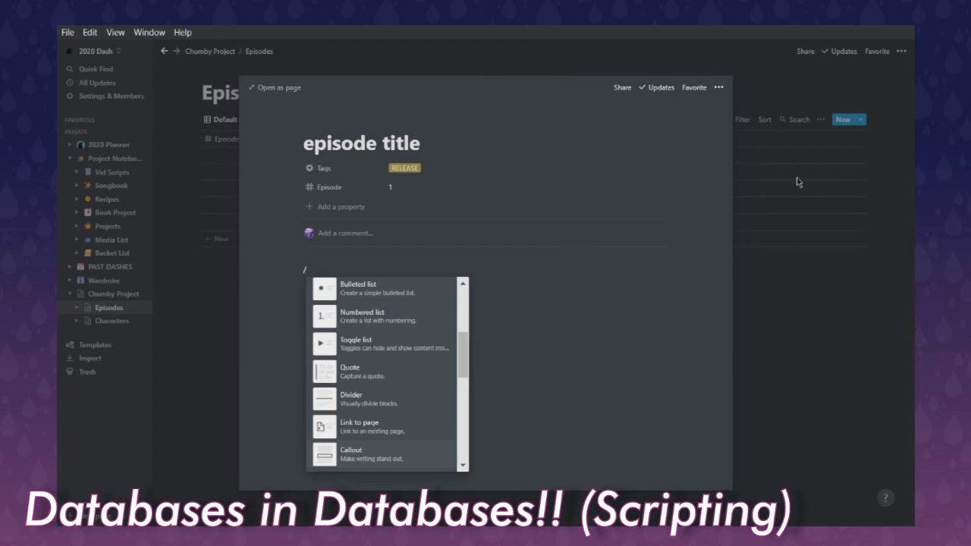
scroll(403, 339, "up", 1)
scroll(405, 359, "down", 3)
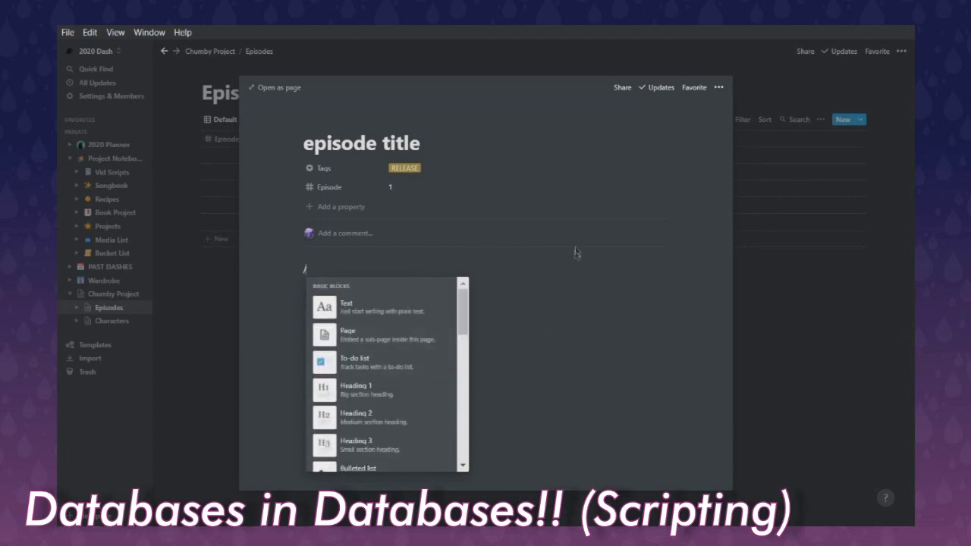
Step: Insert an inline table in the episode page and change its Tags column to the Select property type
type("table")
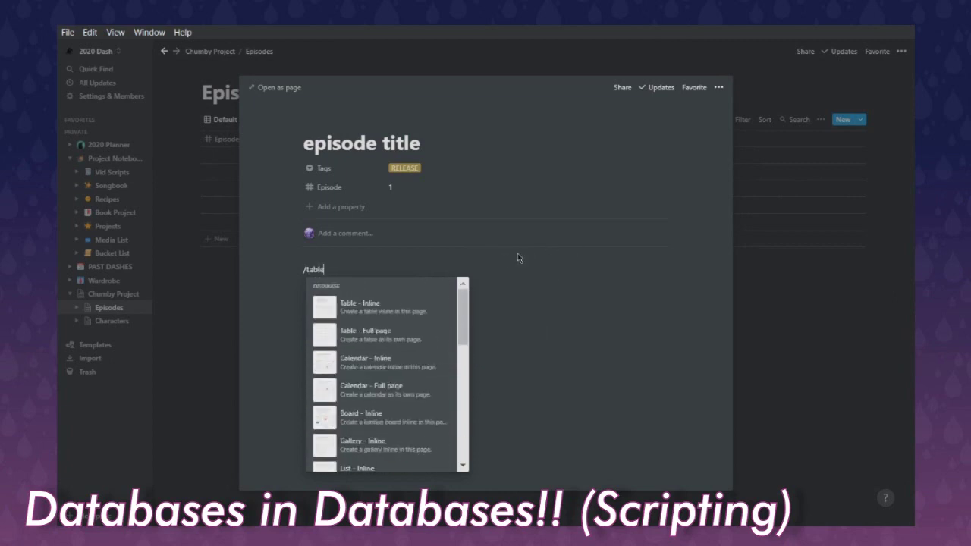
left_click(369, 308)
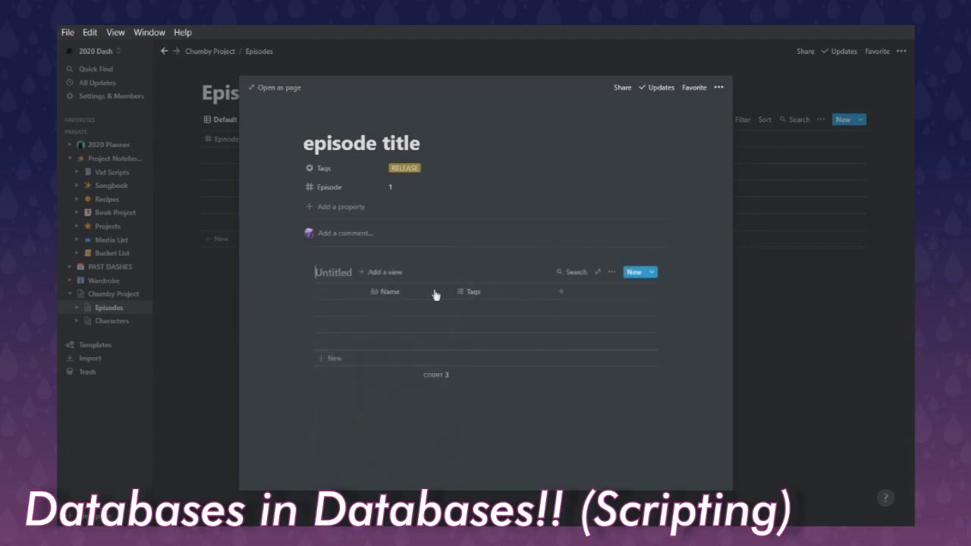
left_click(478, 295)
left_click(493, 346)
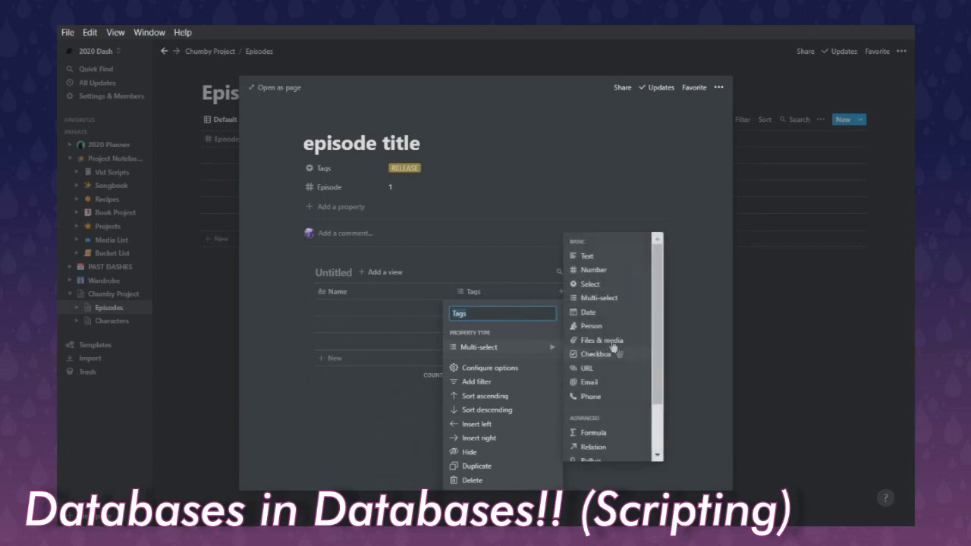
left_click(590, 286)
Step: Rename the table's Tags column to NAME and move it in front of the Name column
left_click(475, 291)
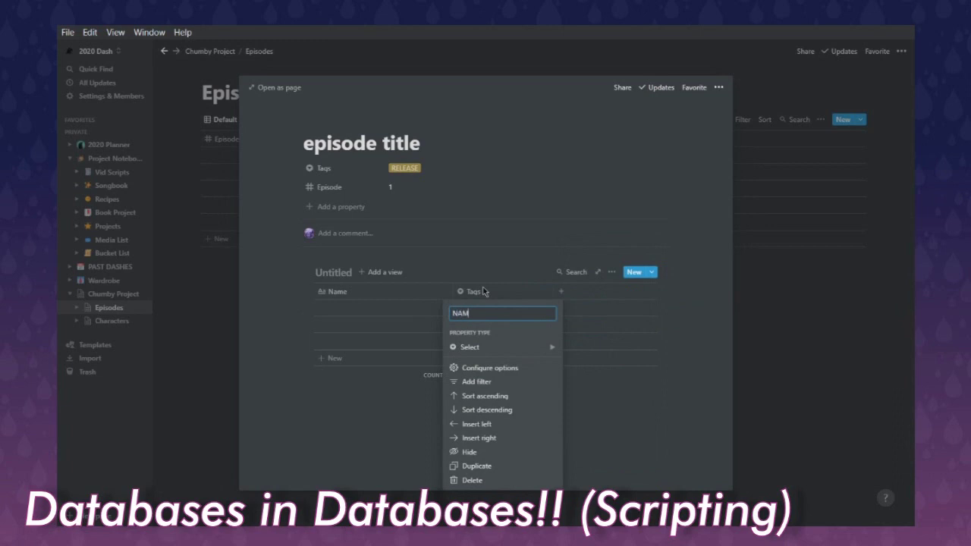
key("Return")
left_click_drag(487, 293, 349, 292)
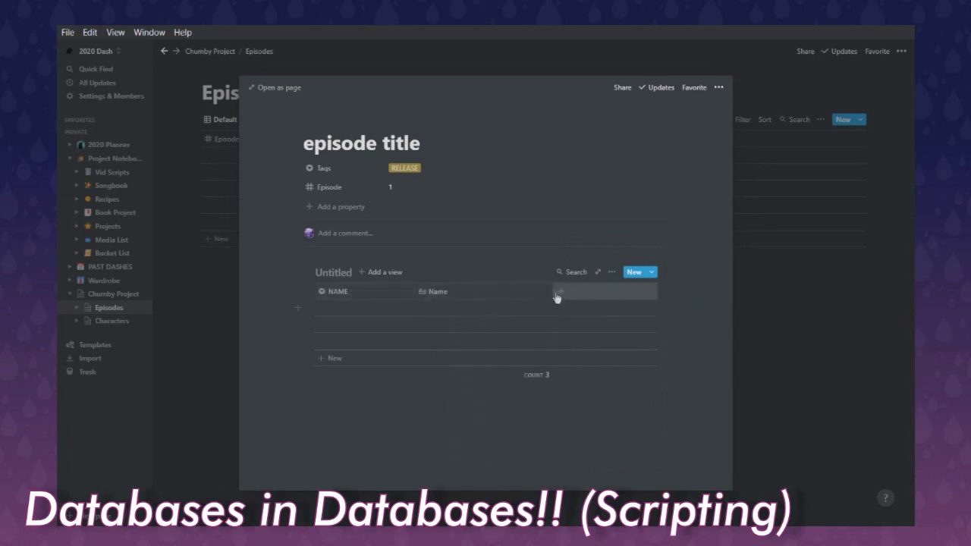
Step: Add a text column named Dialogue to the end of the script table
left_click(563, 295)
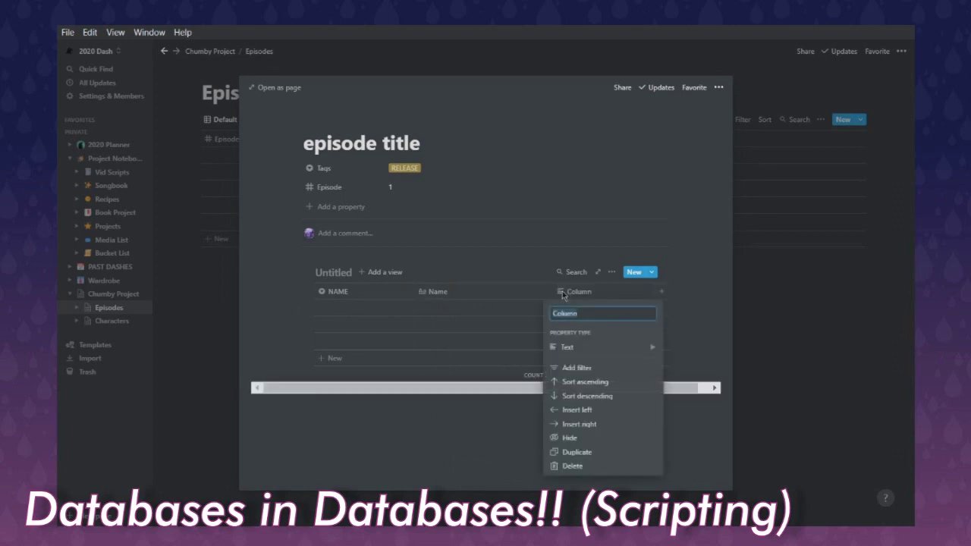
type("Dialogue")
key("Return")
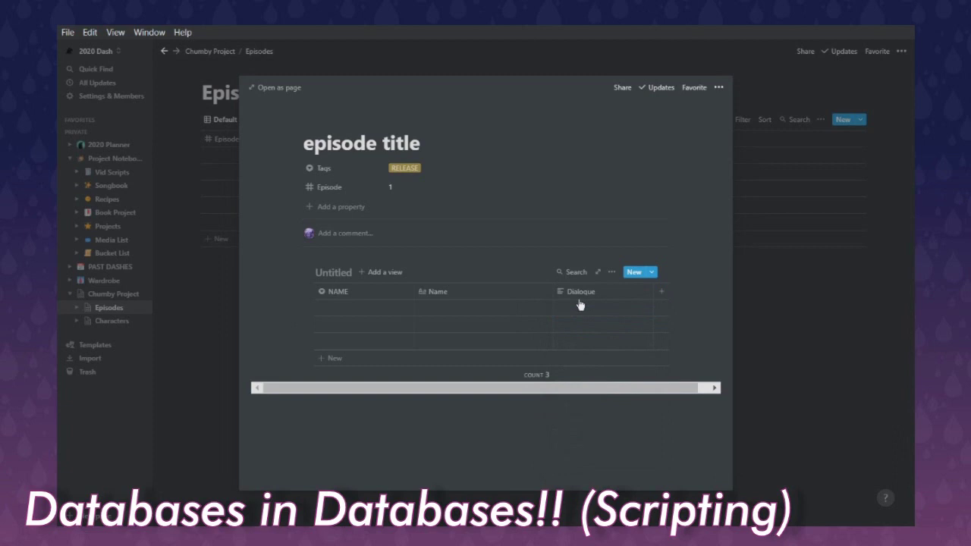
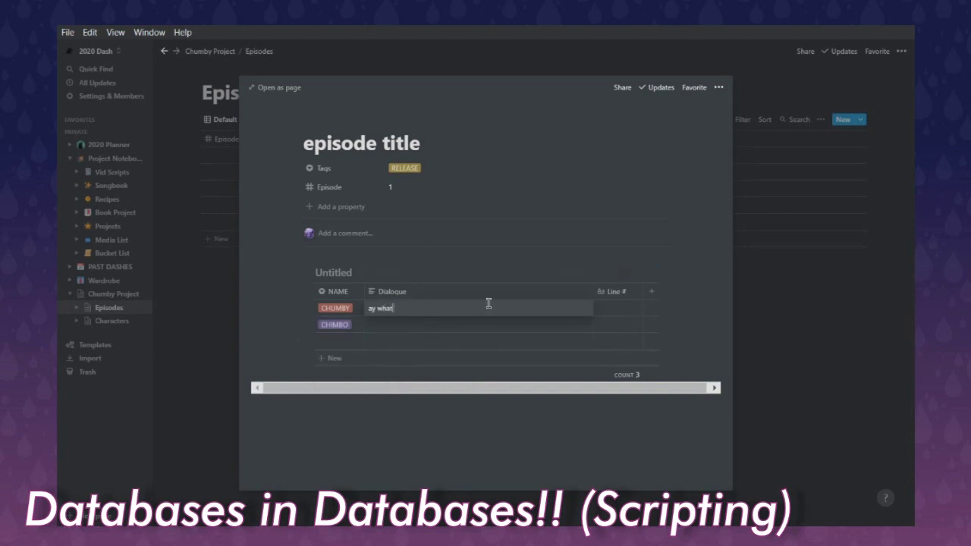
Step: Complete the first two dialogue cells with "ay what's good" for CHUMBY and "nothin" for CHIMBO
key("Down")
type("nothin")
key("Escape")
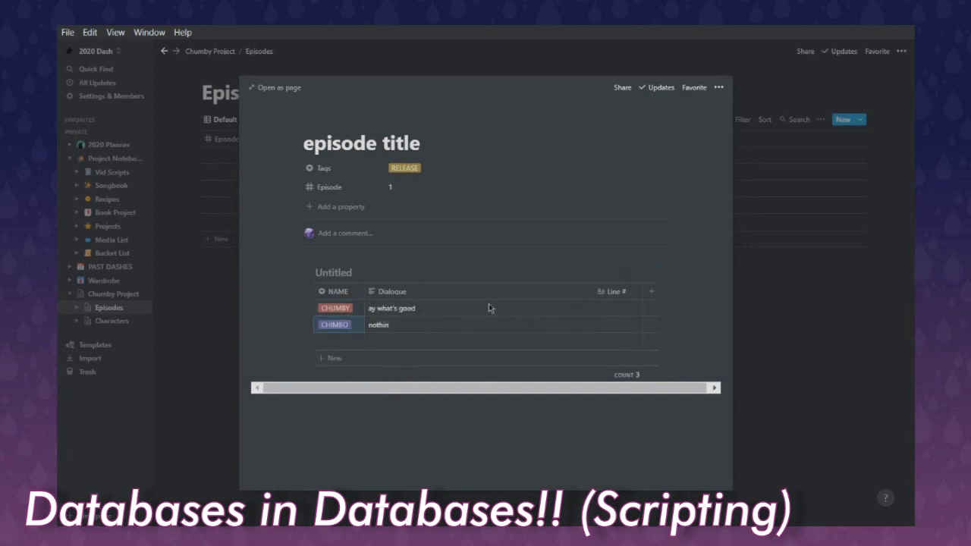
Step: Fill the next two script rows with CHUMBY saying "nothin?" and CHIMBO saying "NOTHIN"
key("Down")
key("Down")
type("CHUMBY CHIMBO")
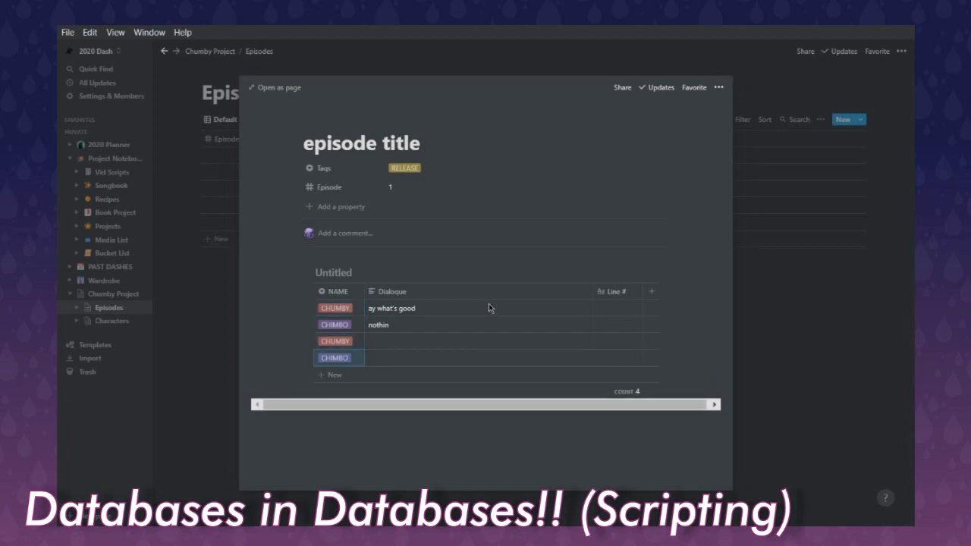
key("Right")
type("nothin?")
key("Down")
type("NOTHIN")
key("Down")
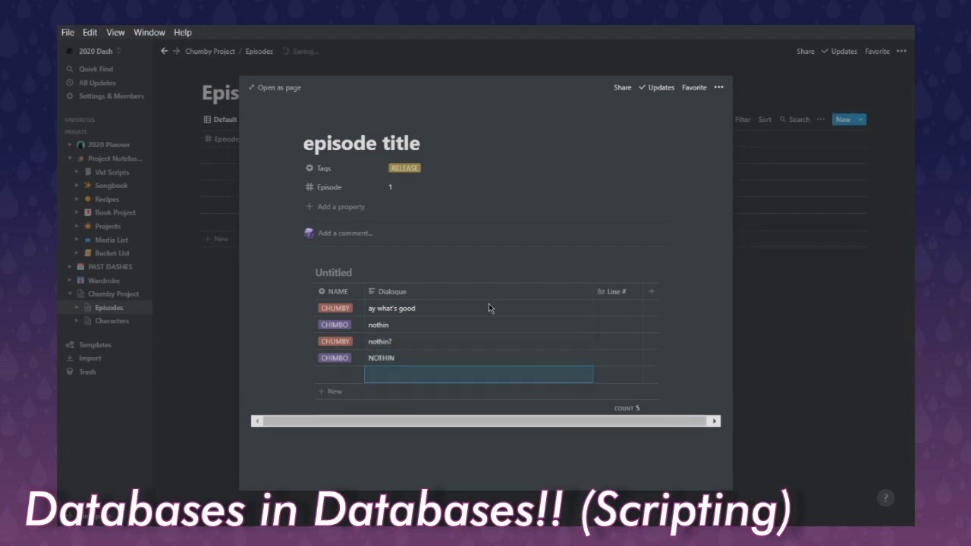
Step: Add a fifth script line in which CHUMBY says "Aw chimbo!"
type("Aw chimbo!")
key("Down")
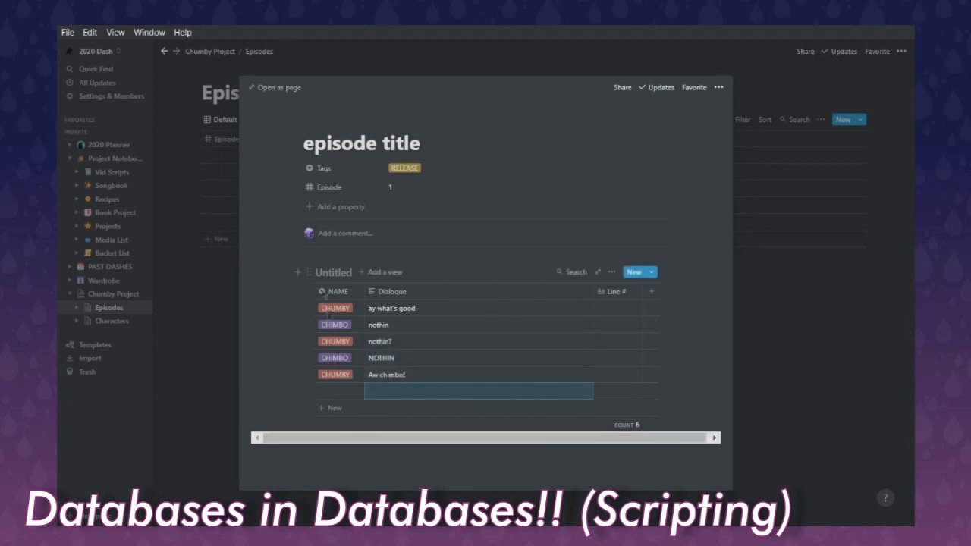
left_click(328, 310)
left_click(618, 351)
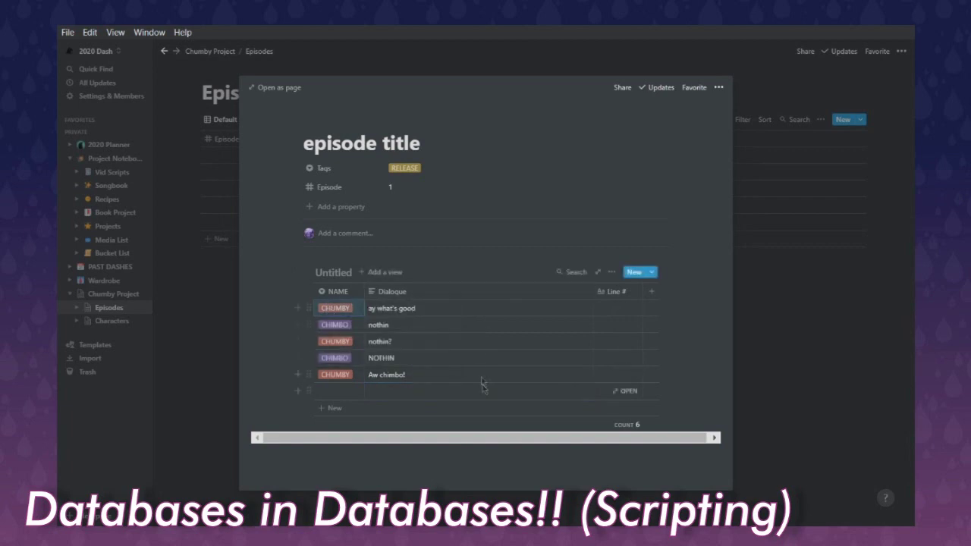
Step: Filter the script table to rows where NAME is CHUMBY, and narrow its Dialogue column slightly
left_click(612, 273)
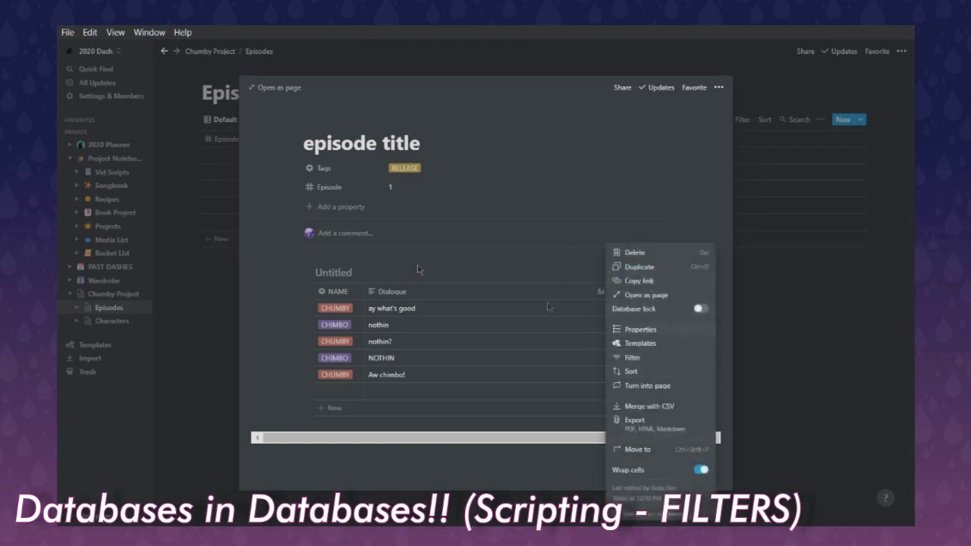
left_click(631, 358)
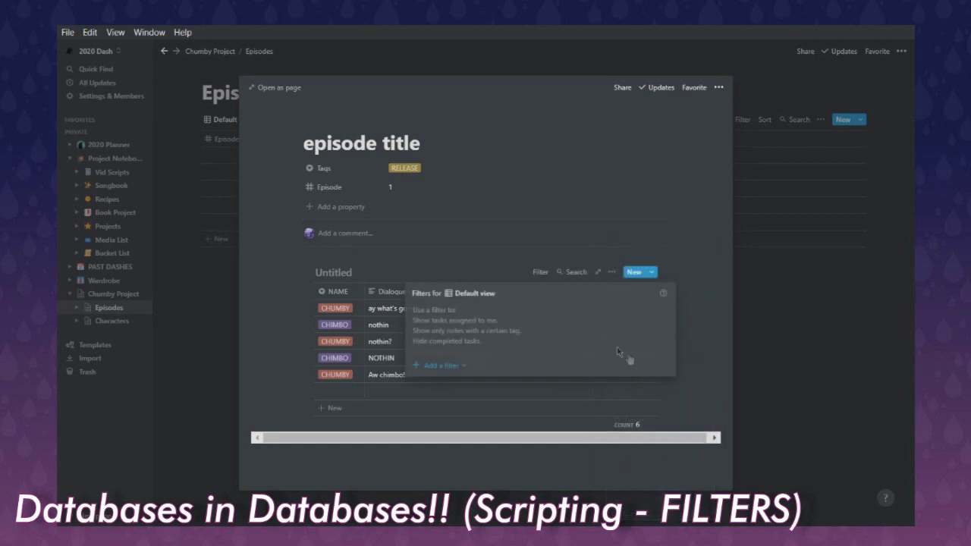
left_click(443, 368)
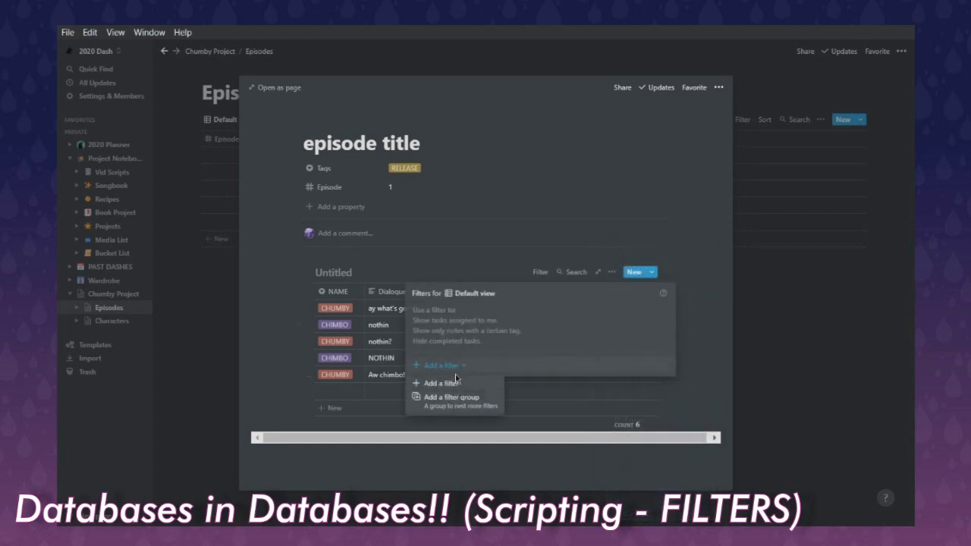
left_click(452, 385)
left_click(494, 314)
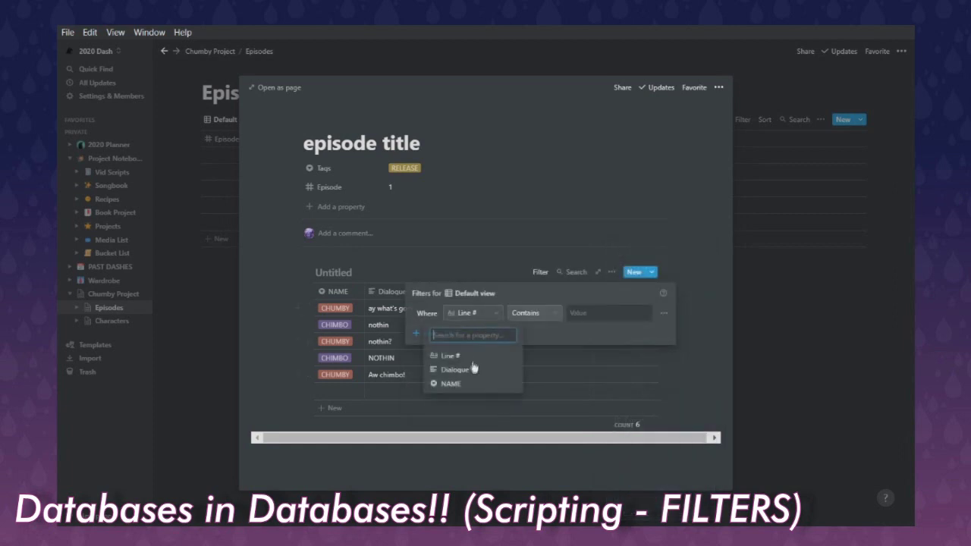
left_click(466, 387)
left_click(537, 315)
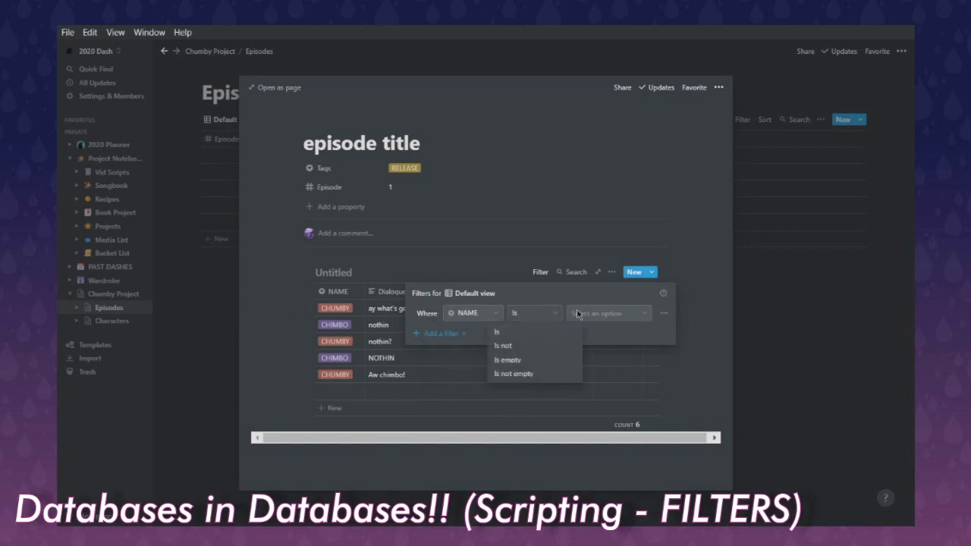
left_click(602, 314)
left_click(590, 370)
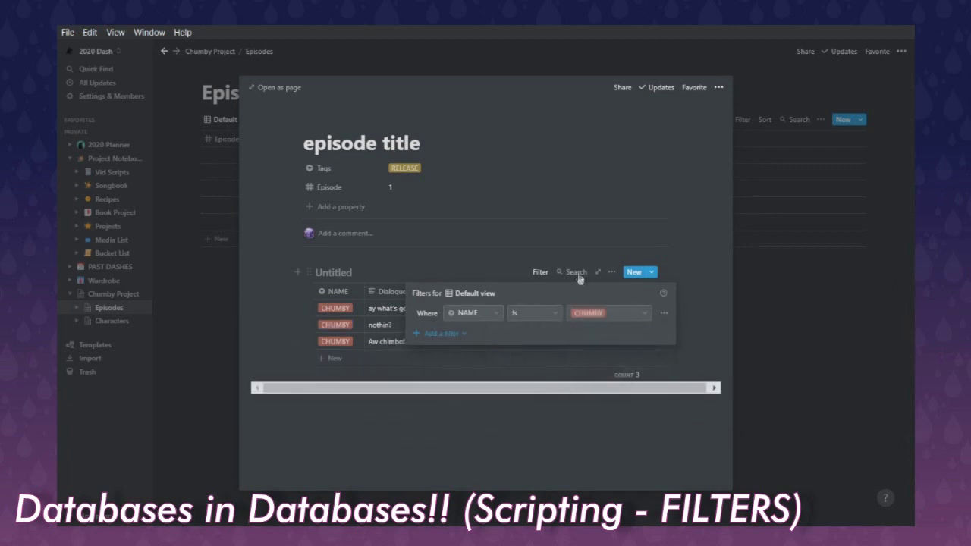
key("Escape")
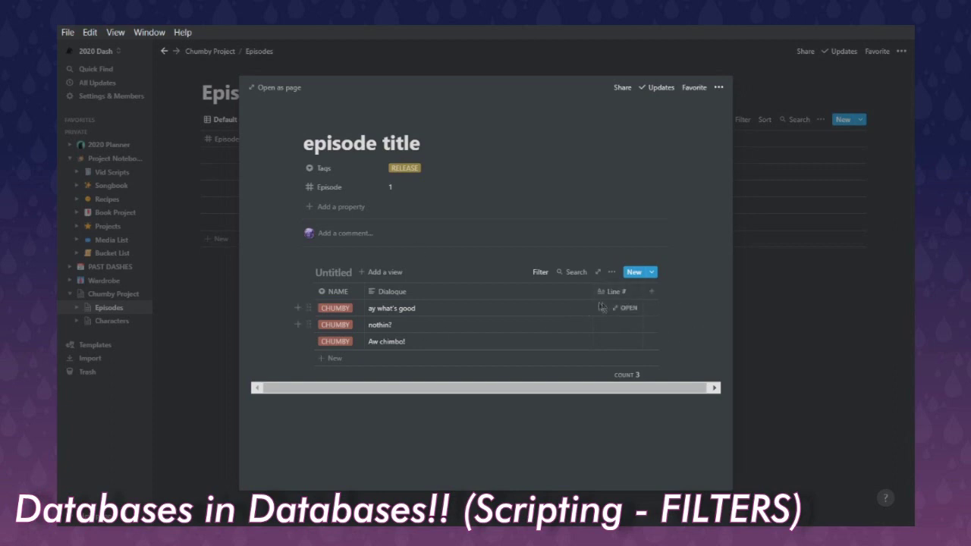
left_click_drag(592, 289, 610, 274)
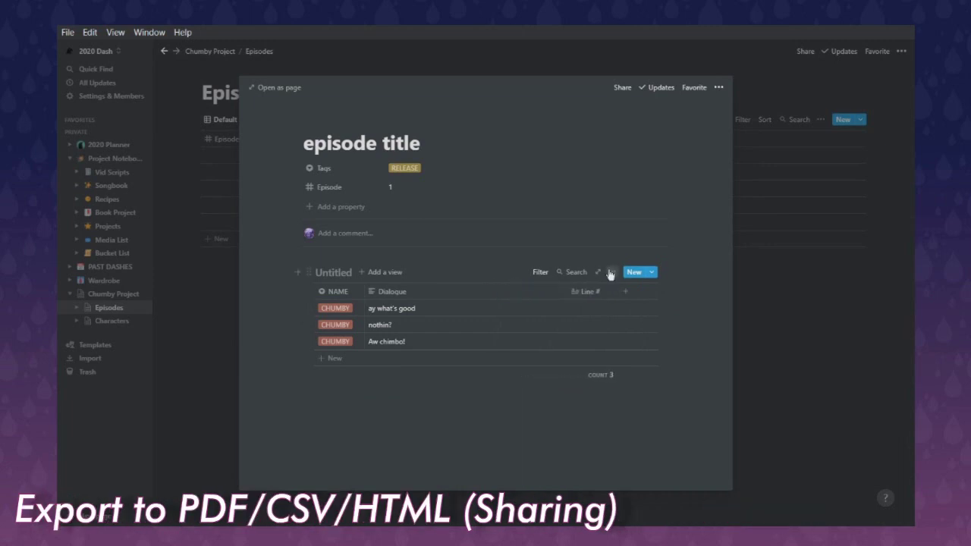
Step: Open the filtered script table's export settings and examine the page format choices for PDF export
left_click(610, 273)
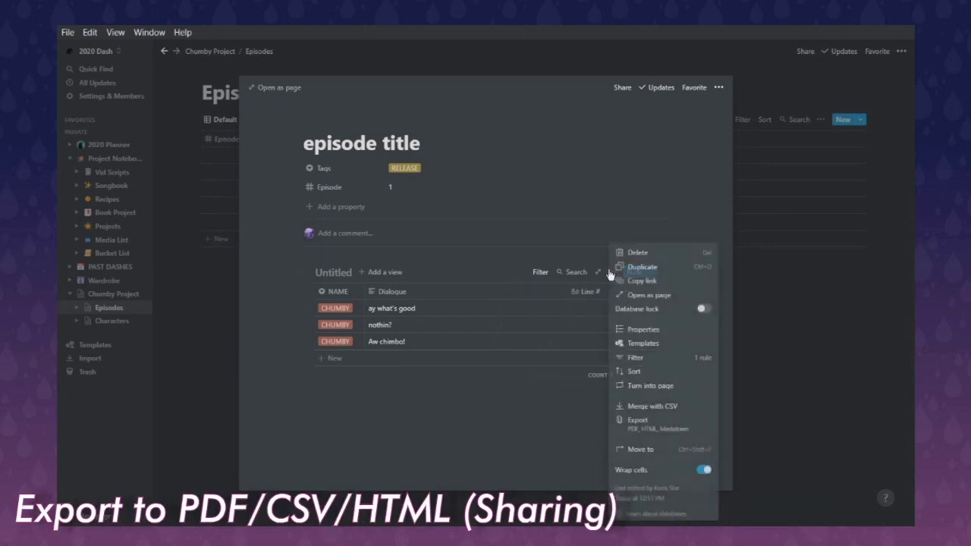
left_click(661, 421)
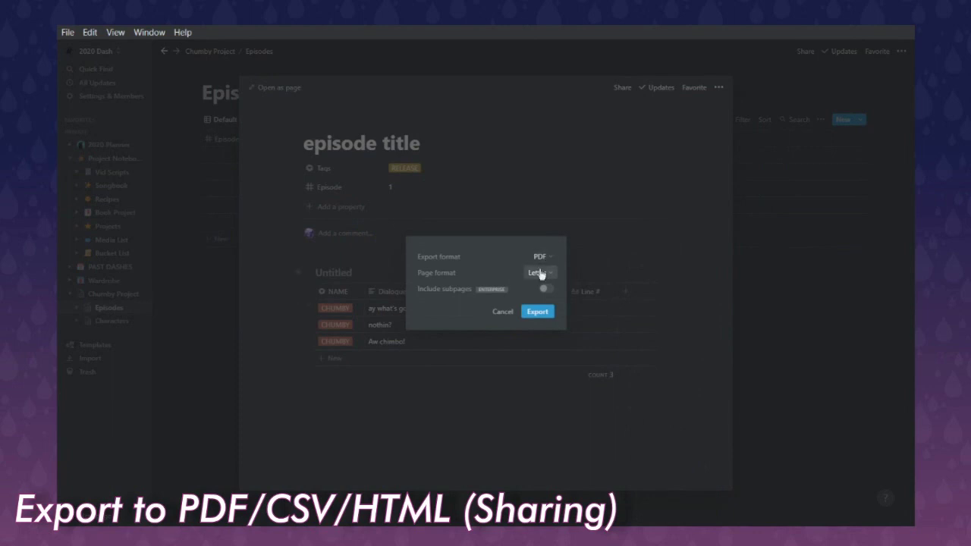
left_click(541, 274)
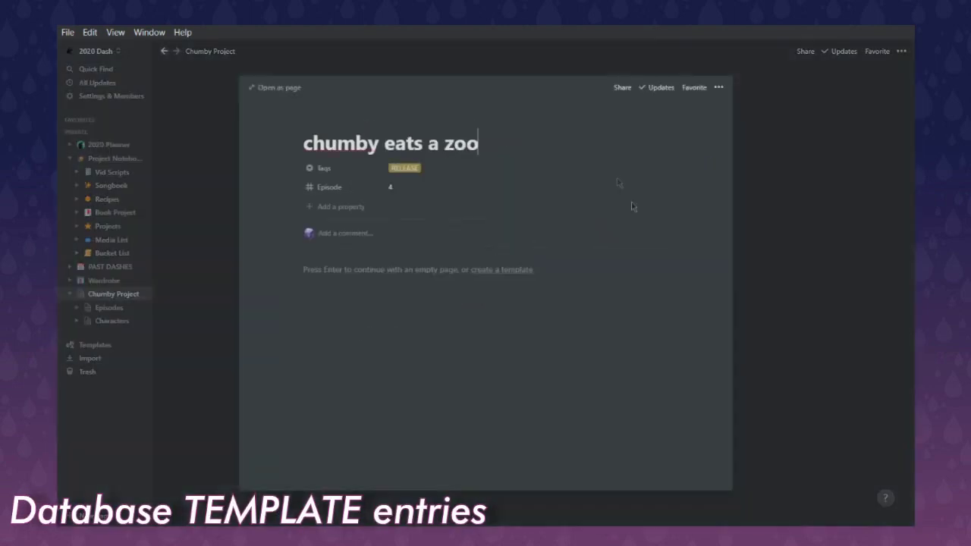
Step: Close the "chumby eats a zoo" episode page and open the options of the Episodes database
left_click(770, 244)
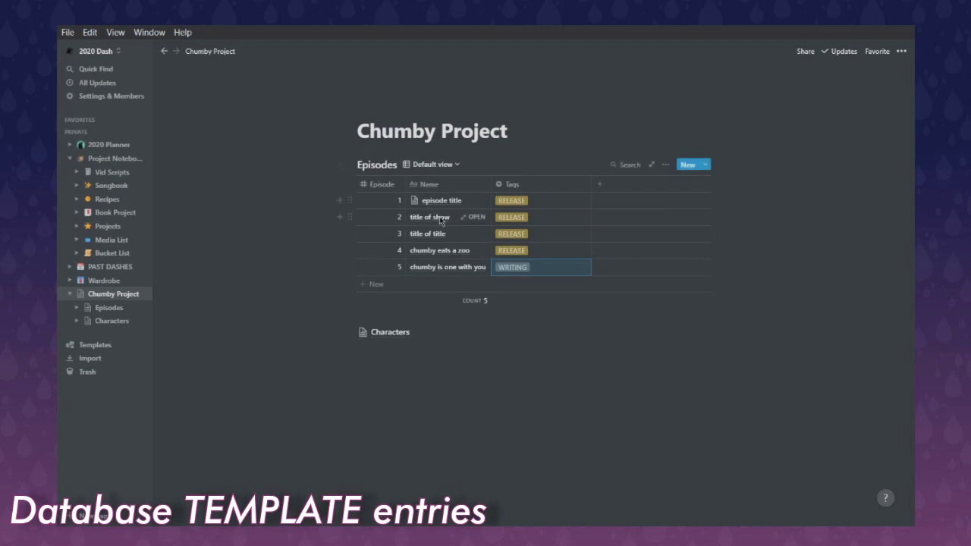
left_click(664, 166)
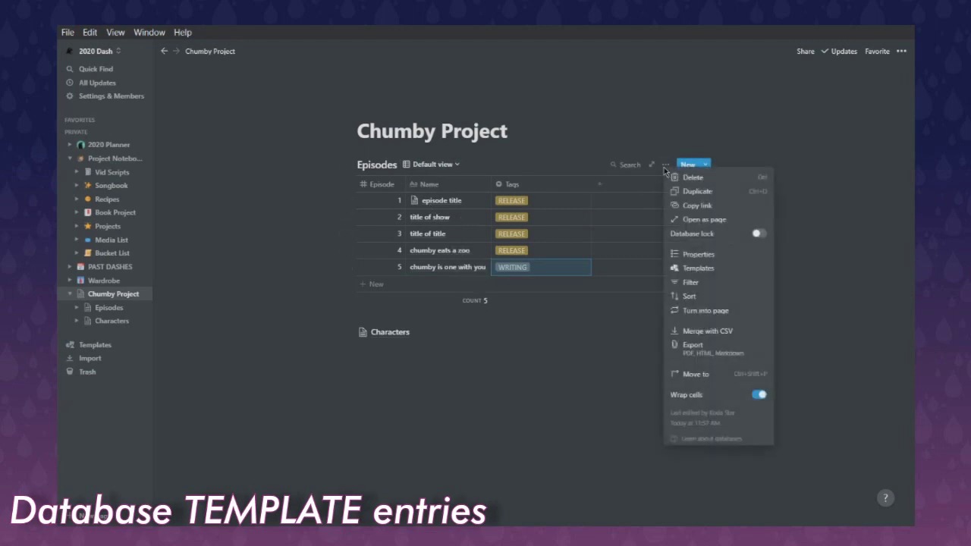